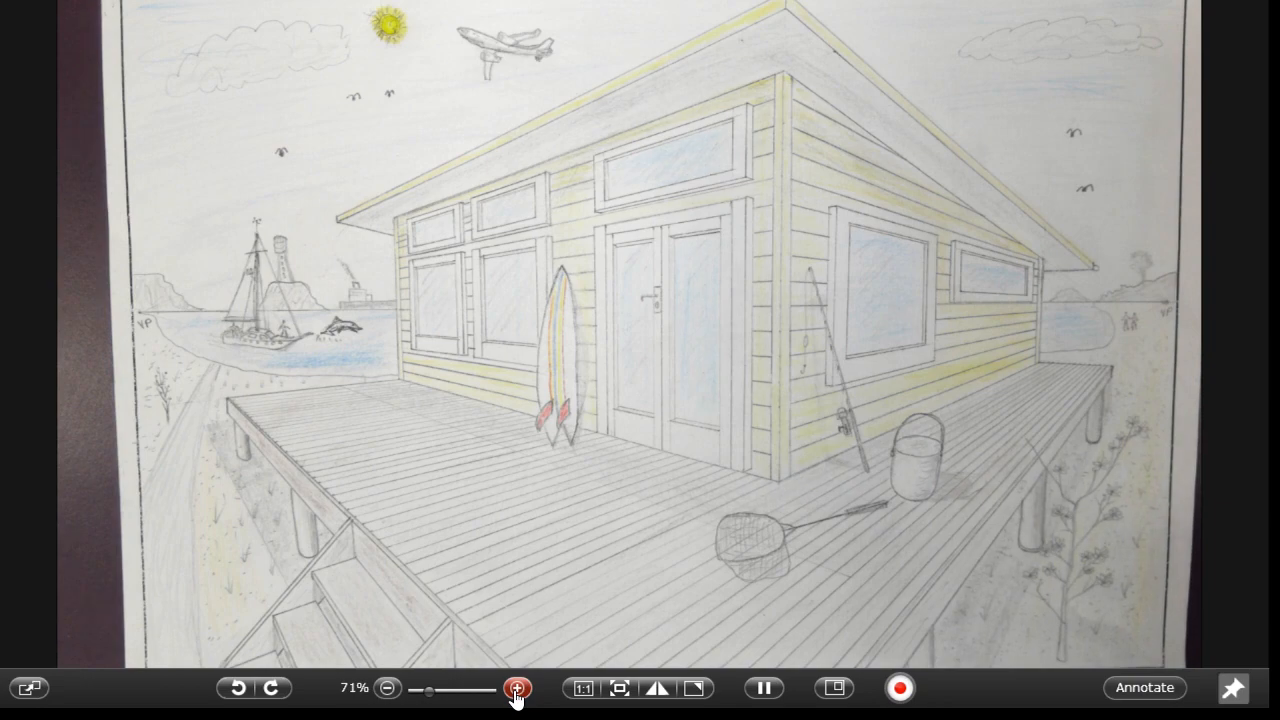
Step: Leave the full-screen beach house drawing and switch to 3ds Max with all four viewports displayed
{"action": "key", "text": "Escape"}
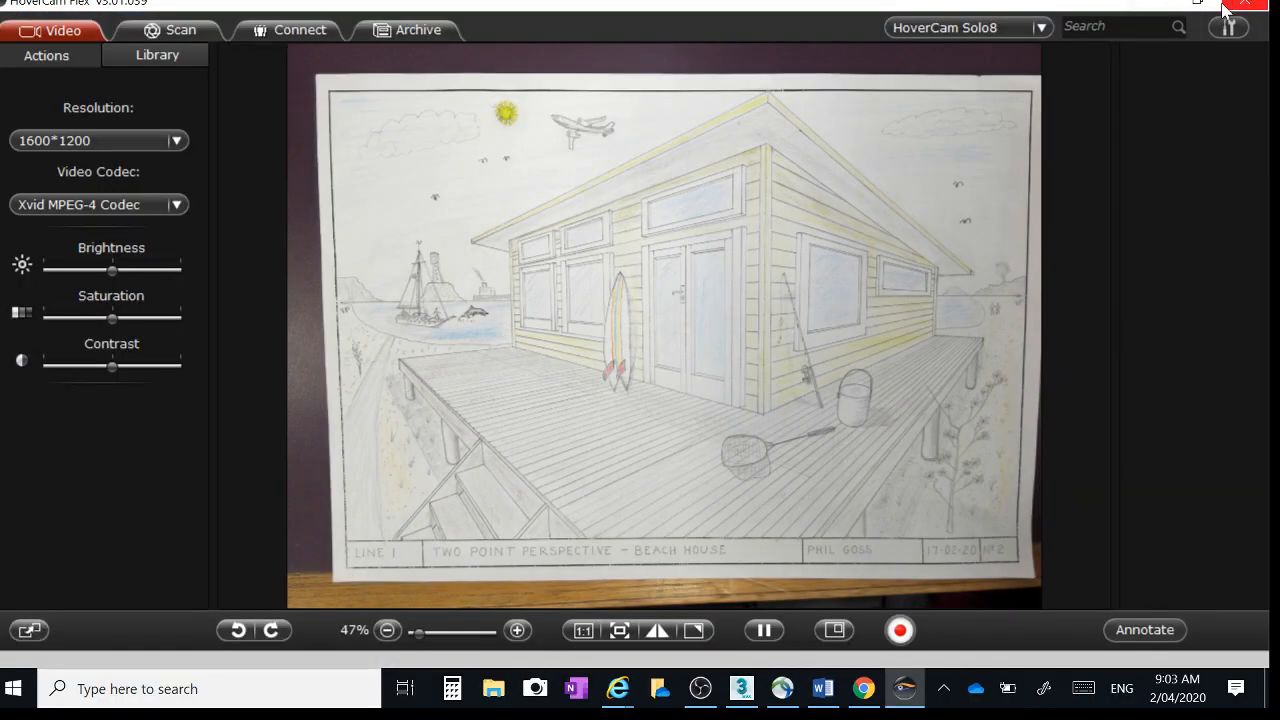
{"action": "left_click", "coordinate": [1172, 6]}
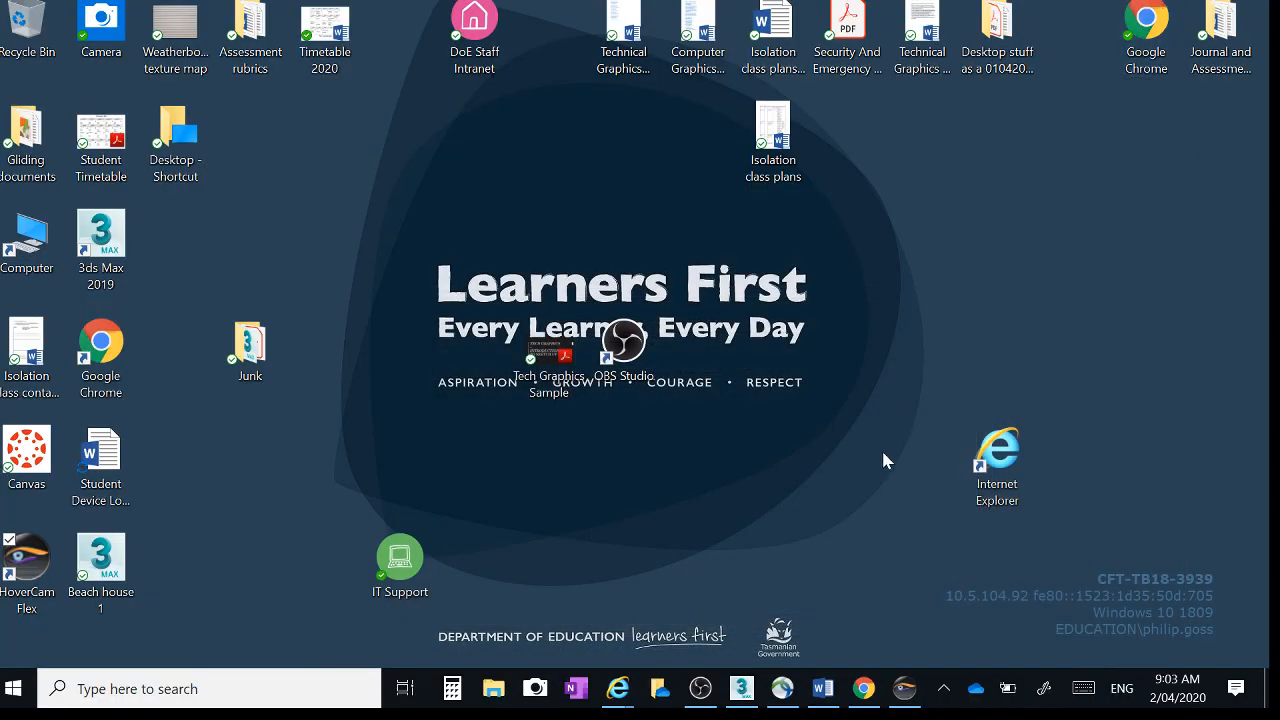
{"action": "left_click", "coordinate": [745, 688]}
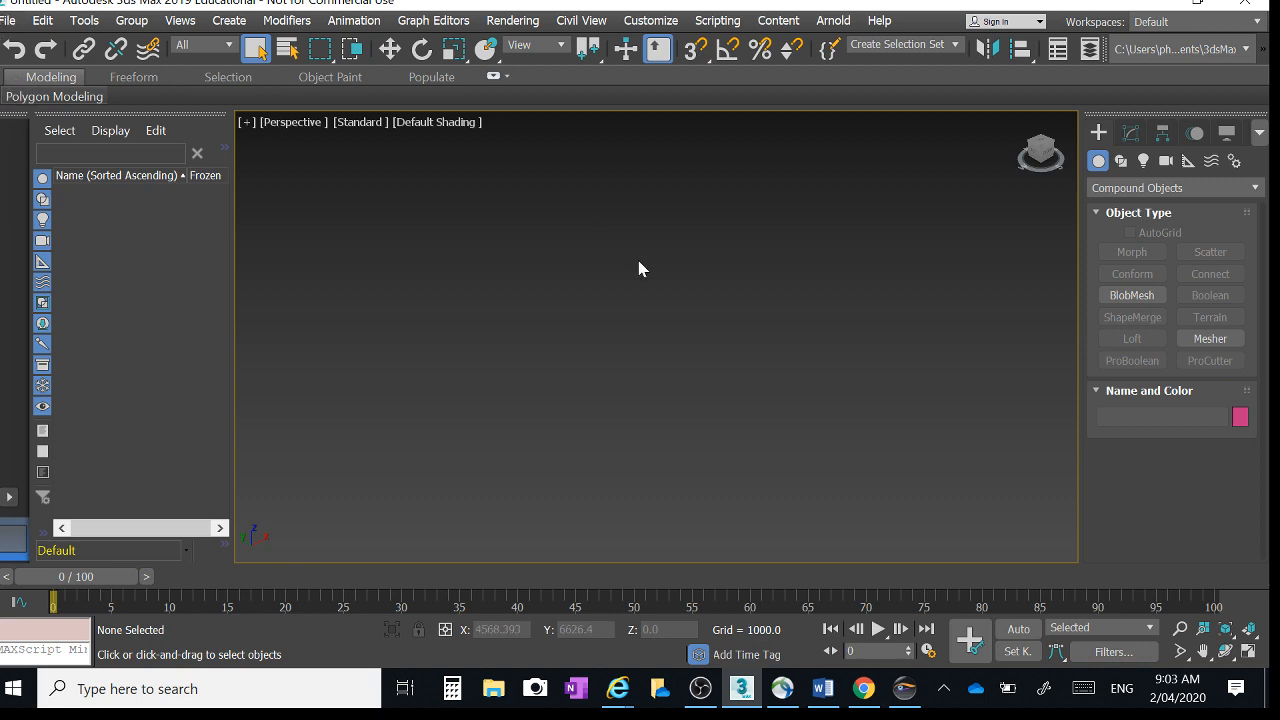
{"action": "left_click", "coordinate": [1248, 652]}
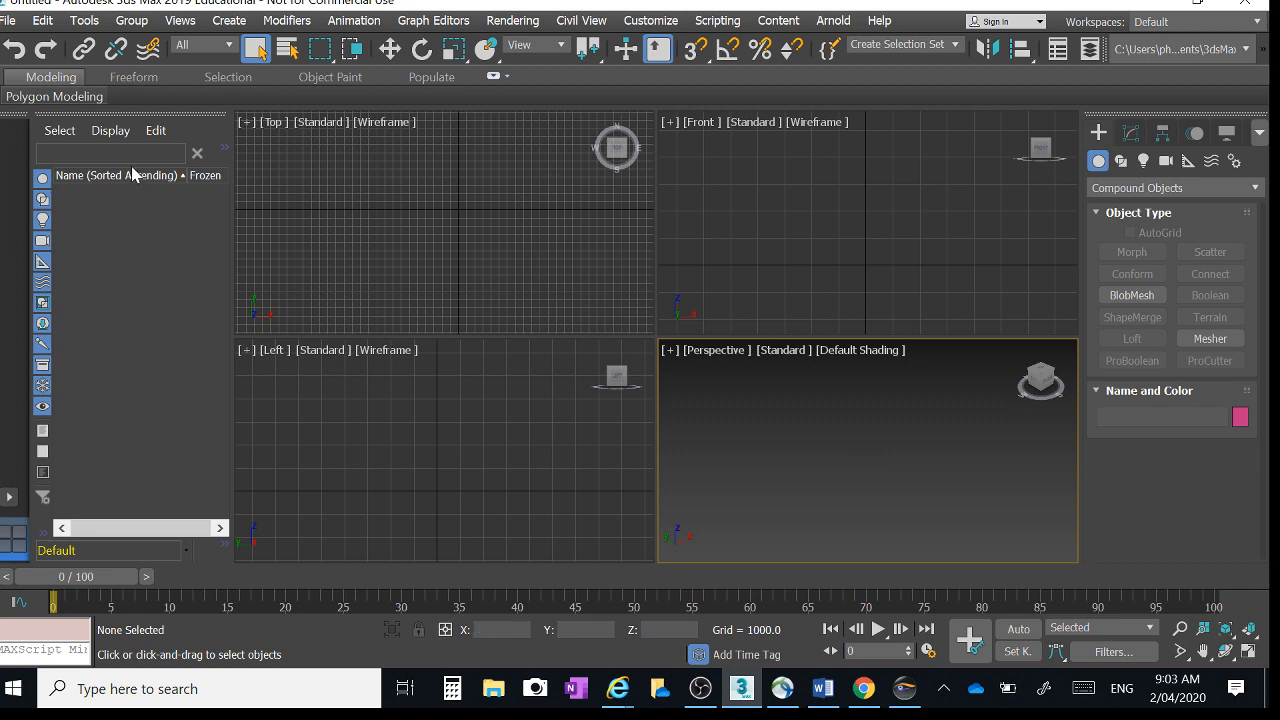
Step: Reset the scene to its default empty state
{"action": "left_click", "coordinate": [7, 20]}
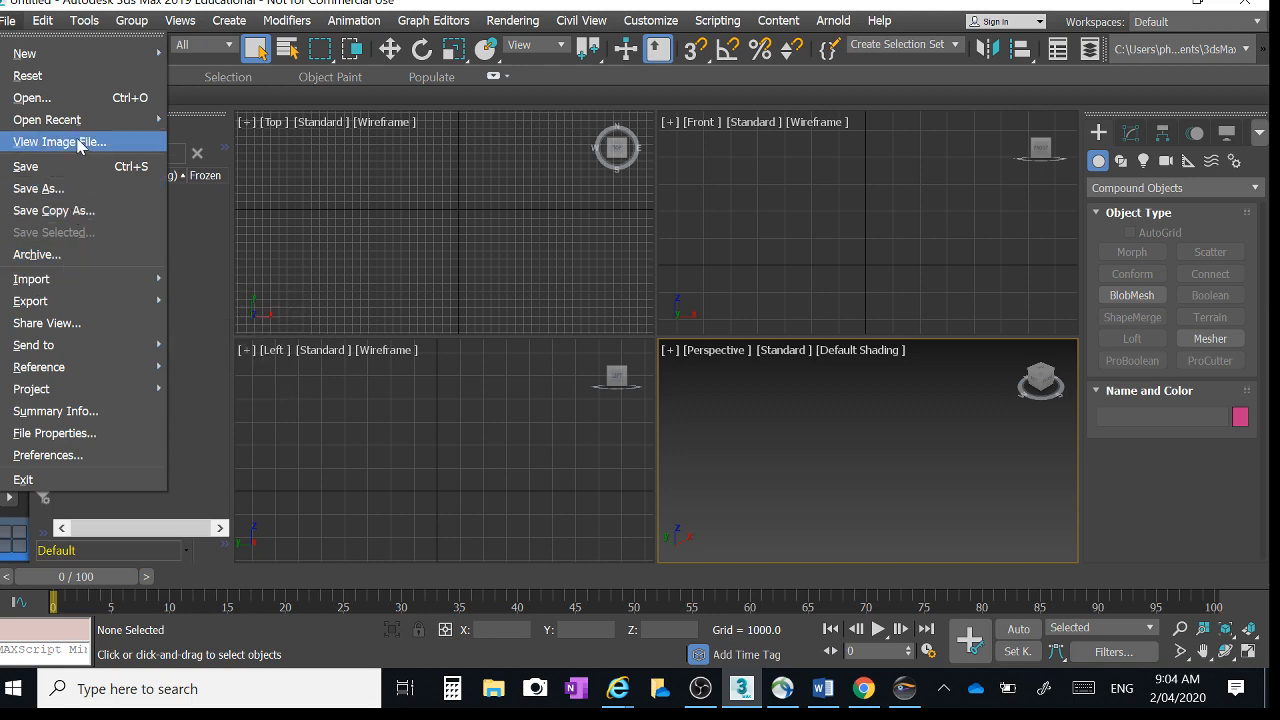
{"action": "left_click", "coordinate": [58, 76]}
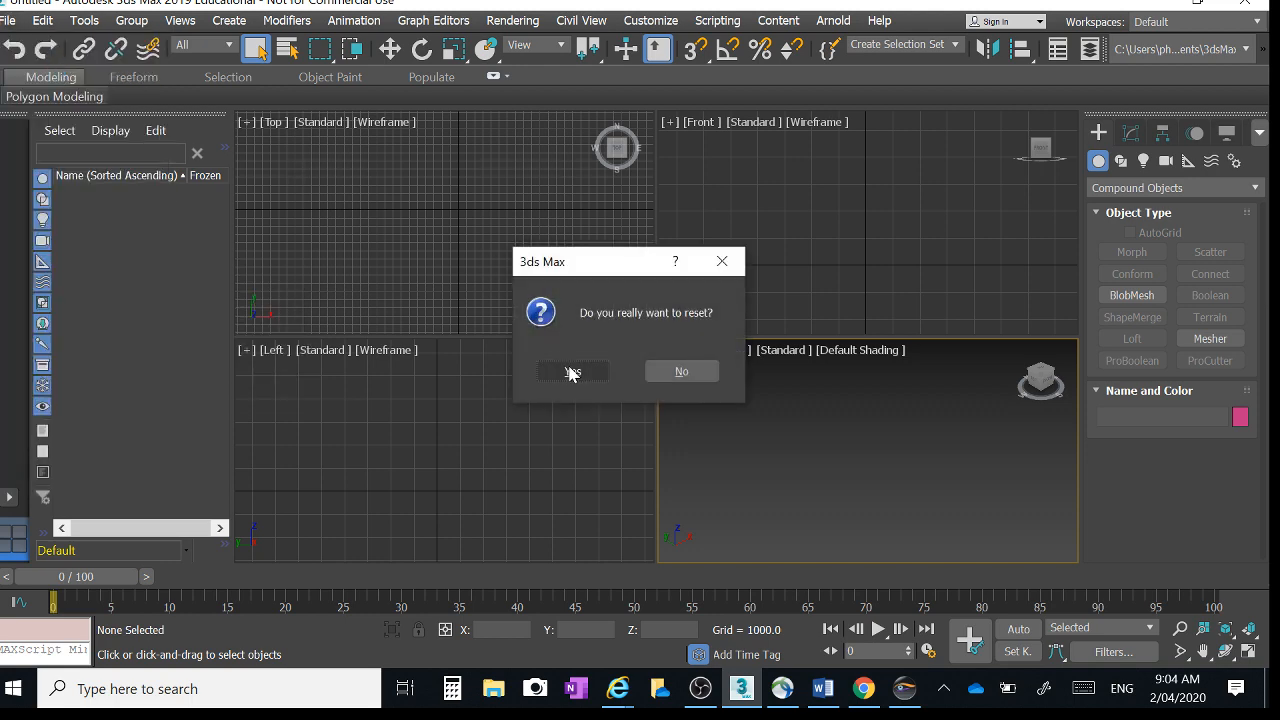
{"action": "left_click", "coordinate": [570, 371]}
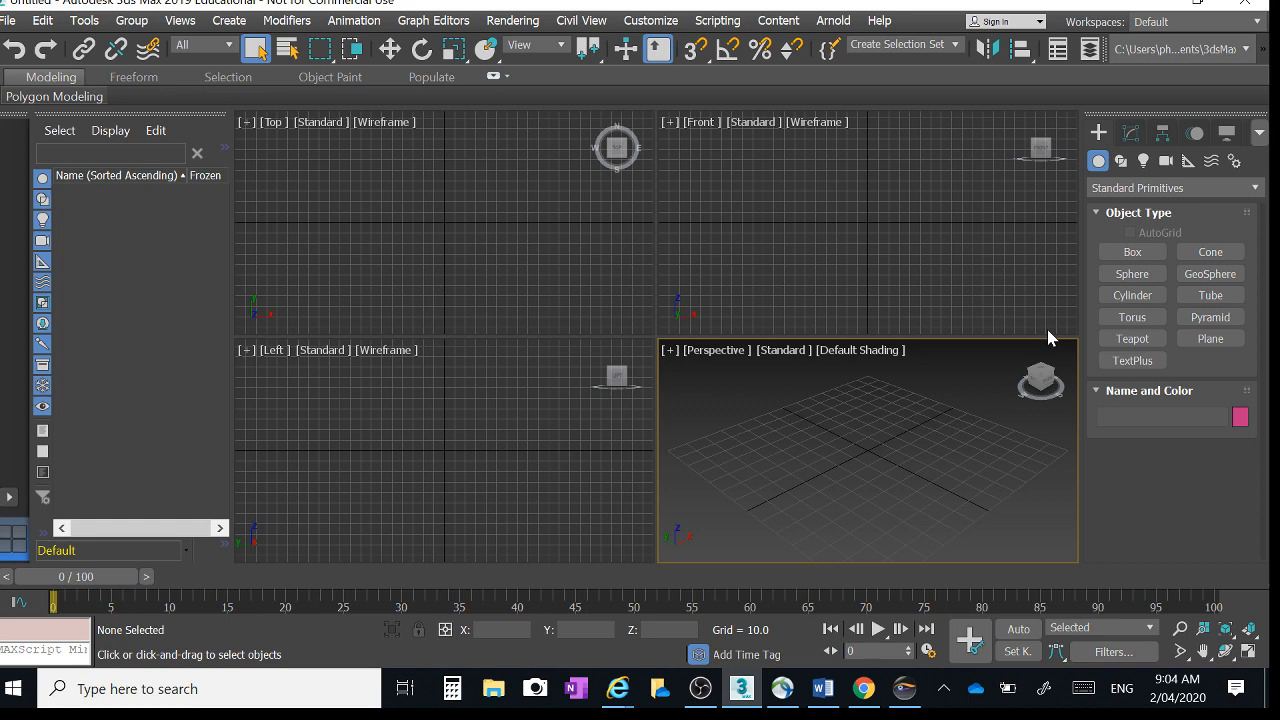
Step: Create a box in the perspective view, about 101 long, 48 wide and 36 high, roughly centred on the grid
{"action": "left_click", "coordinate": [1132, 252]}
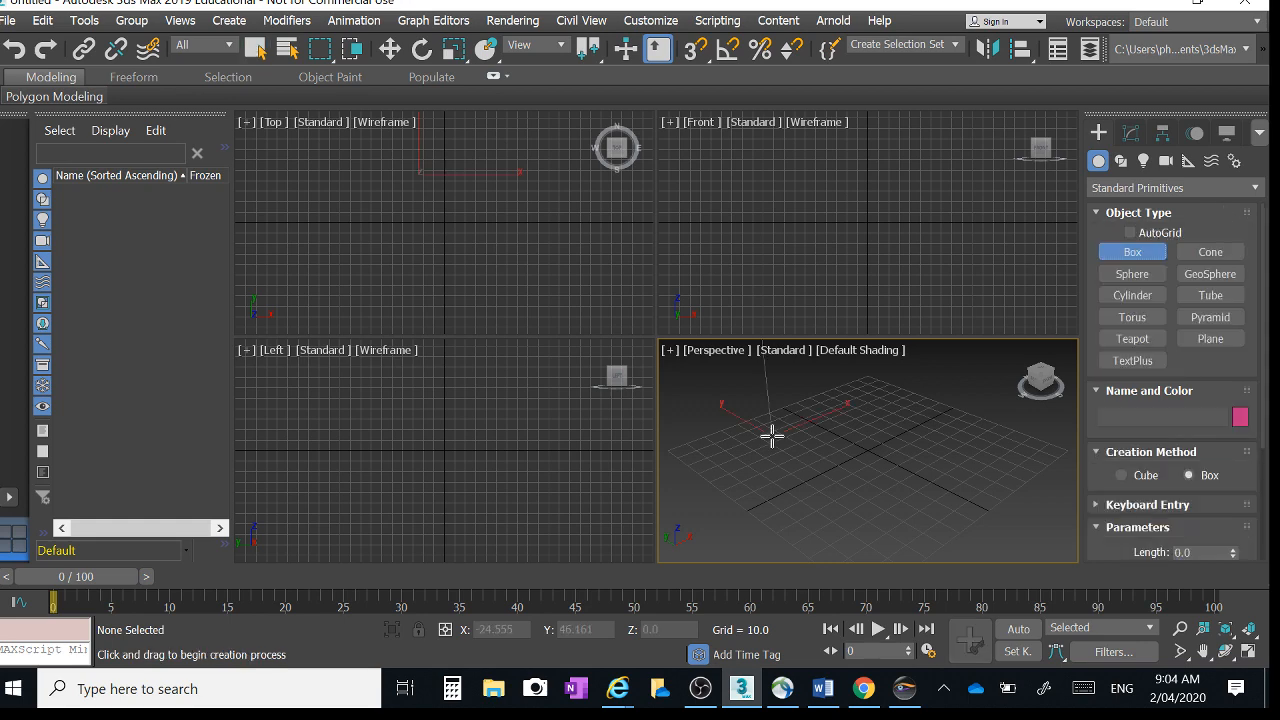
{"action": "left_click_drag", "start_coordinate": [772, 434], "coordinate": [988, 476]}
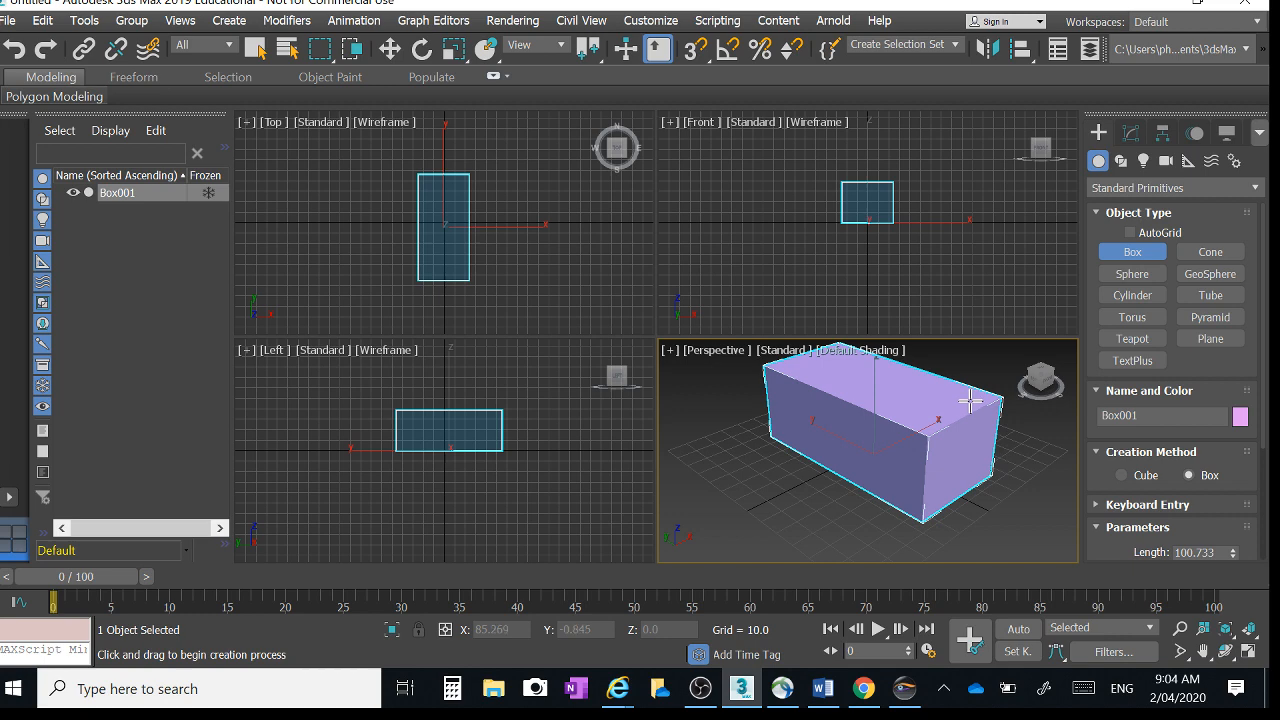
{"action": "left_click", "coordinate": [969, 405]}
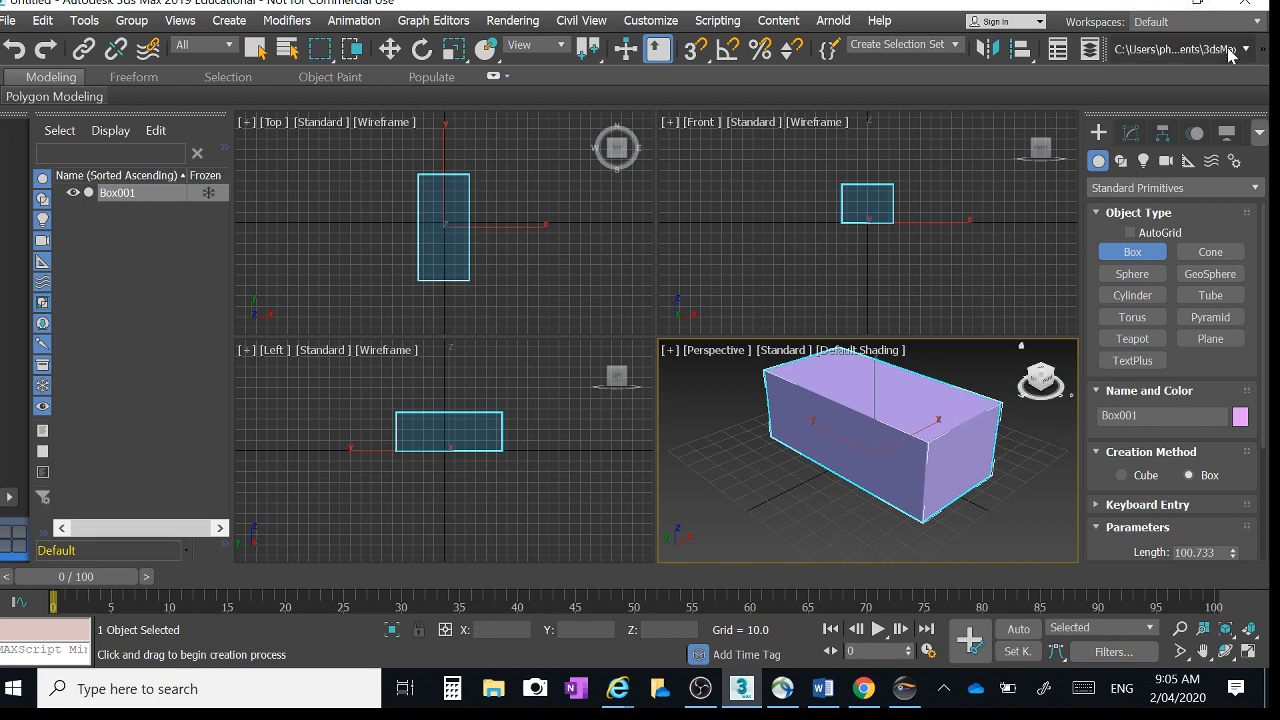
Step: Set the box's length to 12000, width to 9000 and height to 2700
{"action": "left_click", "coordinate": [1130, 139]}
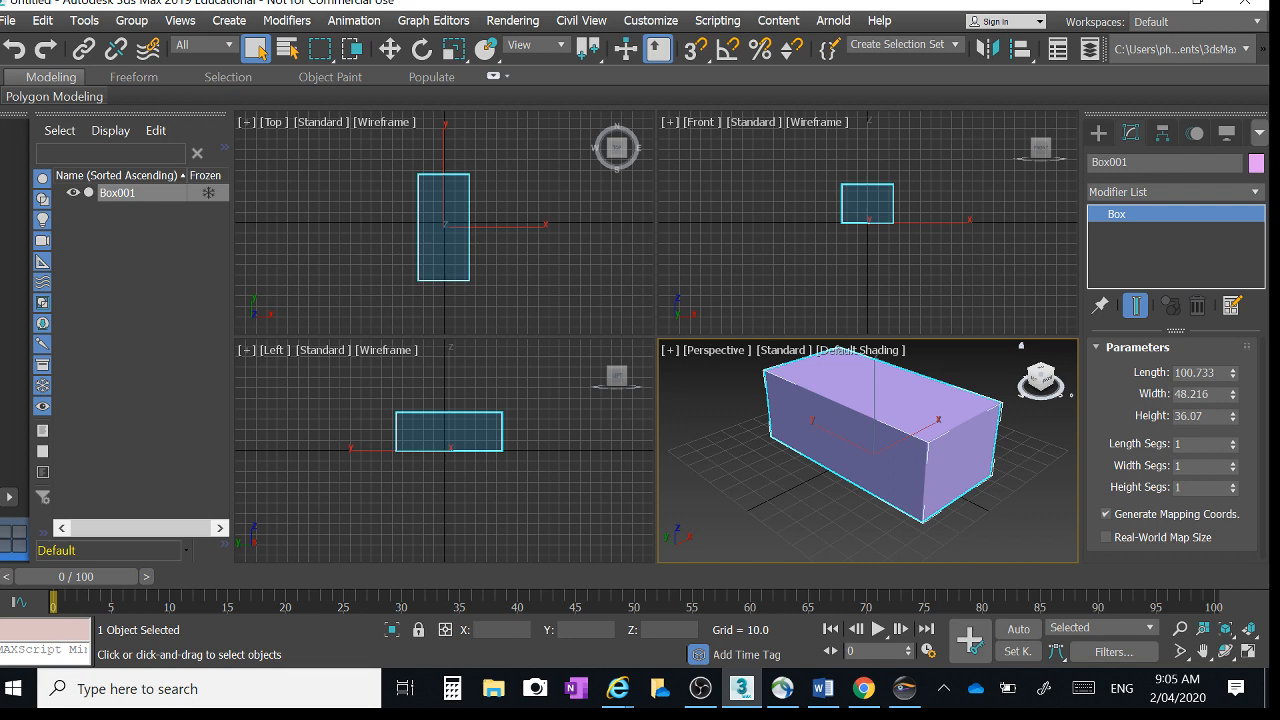
{"action": "left_click", "coordinate": [1215, 373]}
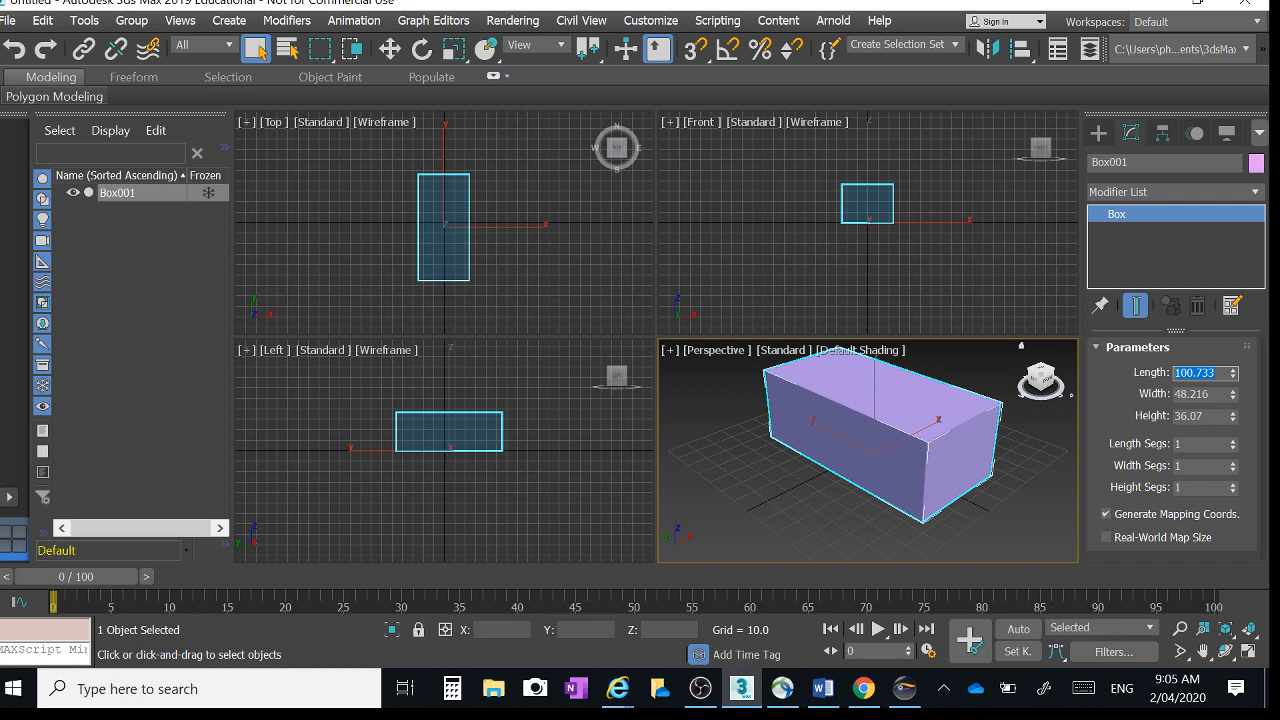
{"action": "type", "text": "12000"}
{"action": "key", "text": "Tab"}
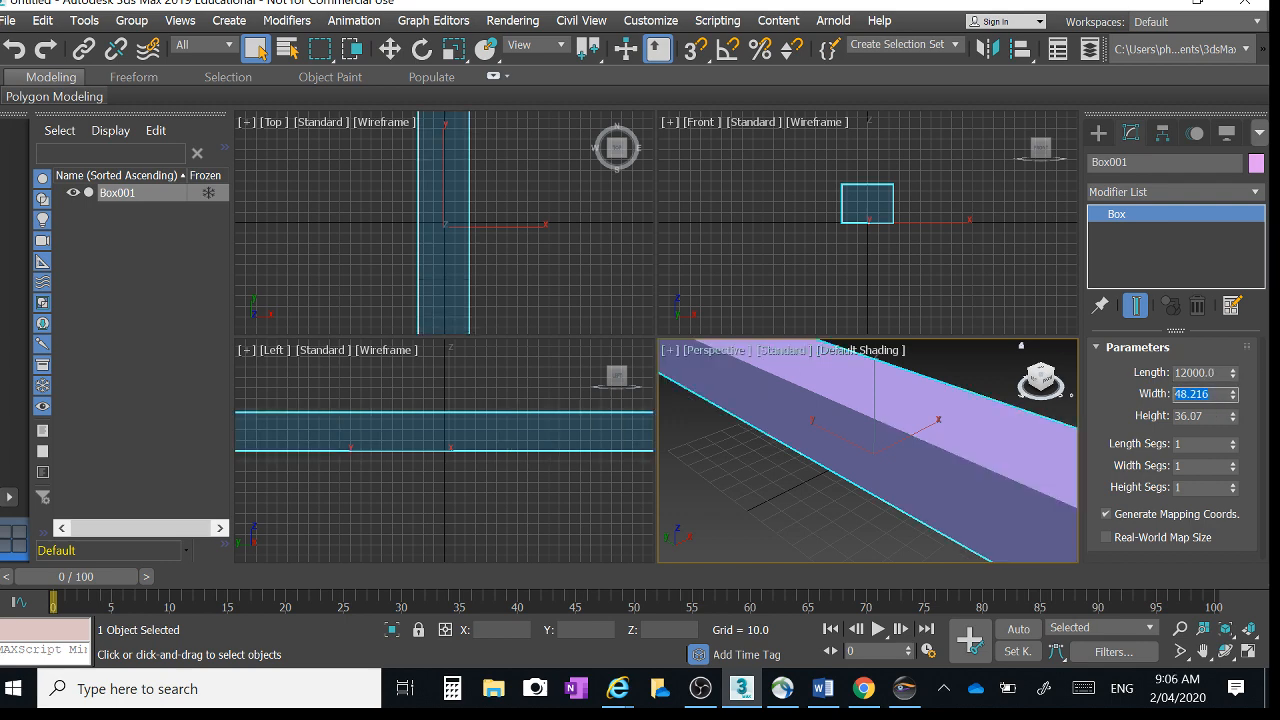
{"action": "type", "text": "9000"}
{"action": "key", "text": "Tab"}
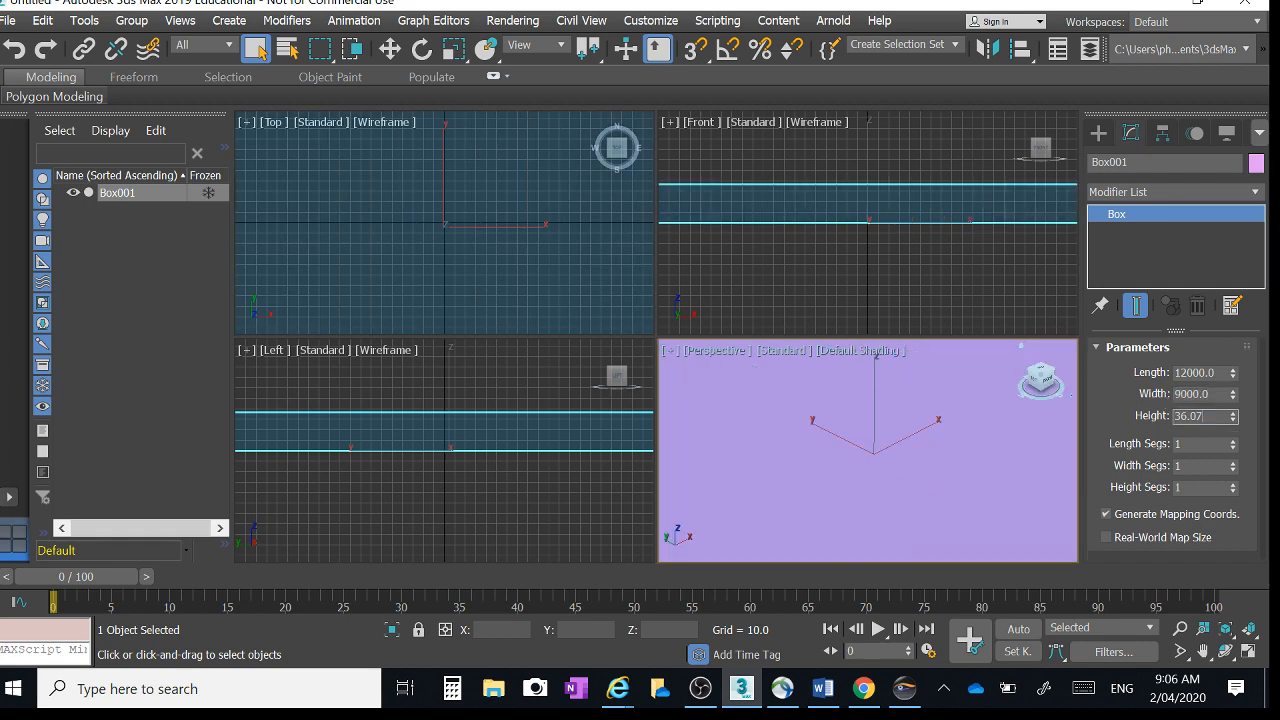
{"action": "type", "text": "2700"}
{"action": "key", "text": "Return"}
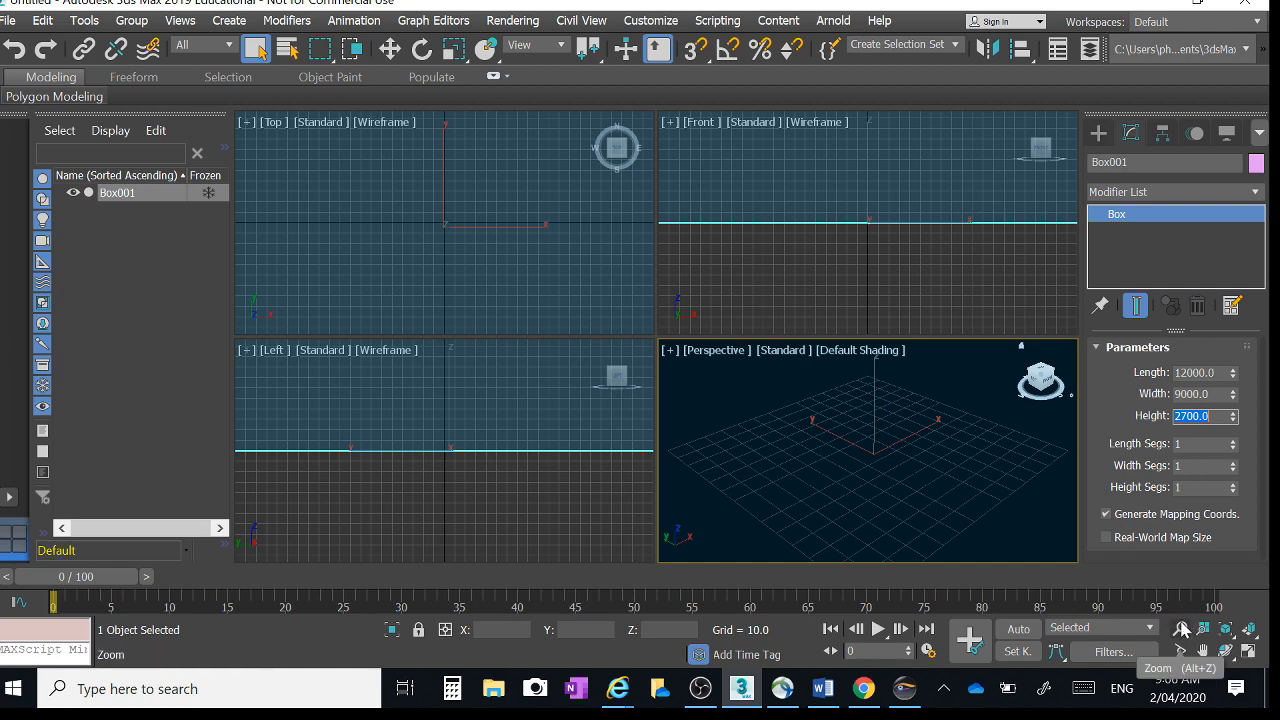
Step: Frame the whole resized box in the perspective, top, left and front views to examine its proportions
{"action": "scroll", "coordinate": [870, 433], "scroll_direction": "down", "scroll_amount": 10}
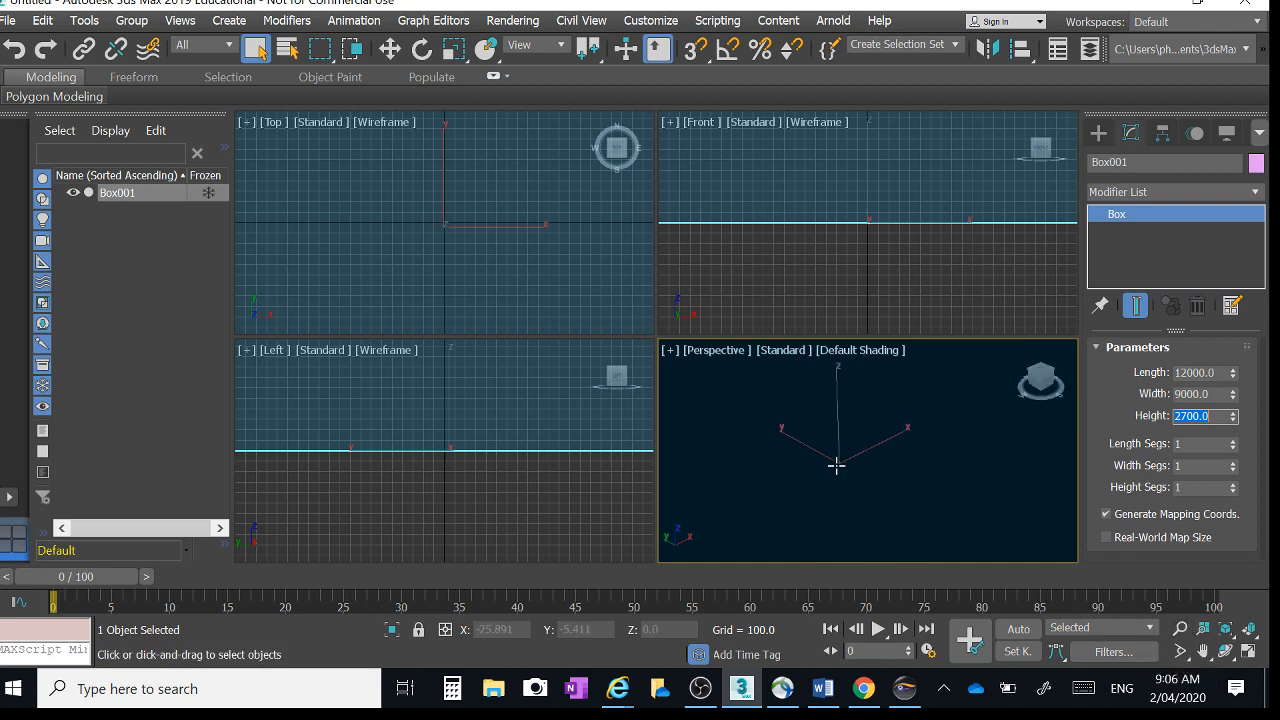
{"action": "scroll", "coordinate": [837, 464], "scroll_direction": "down", "scroll_amount": 6}
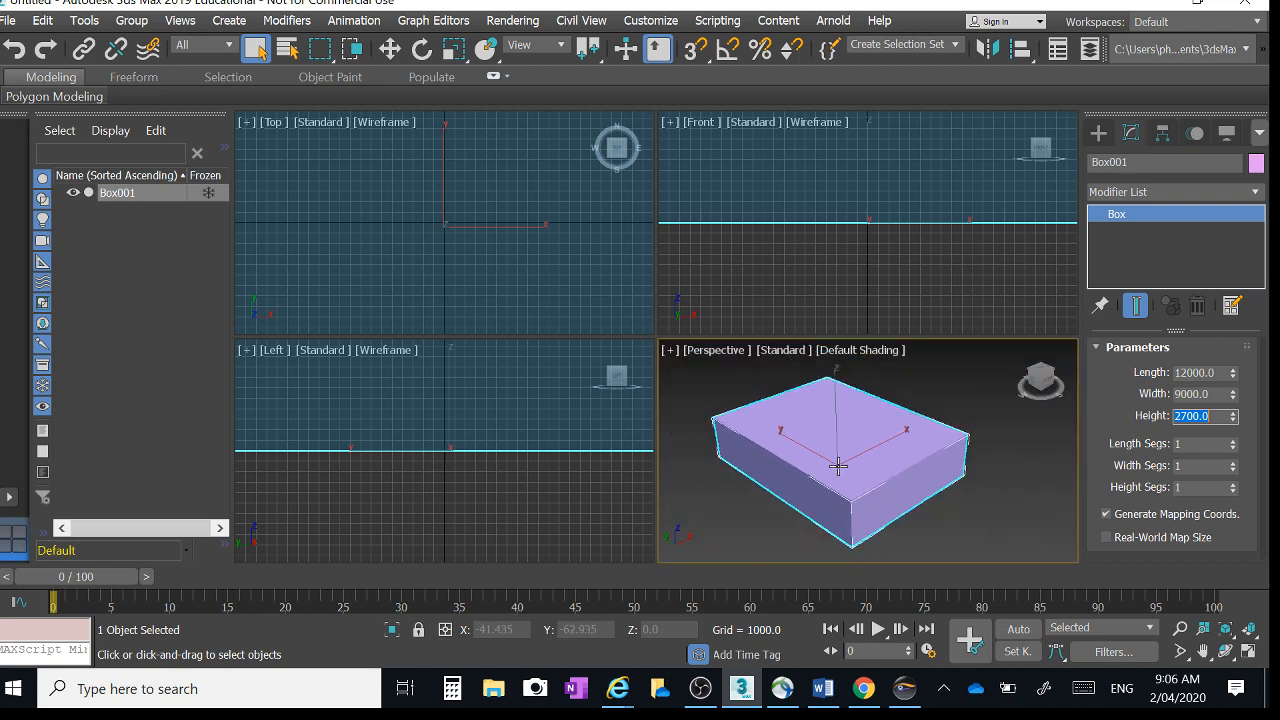
{"action": "scroll", "coordinate": [840, 465], "scroll_direction": "down", "scroll_amount": 4}
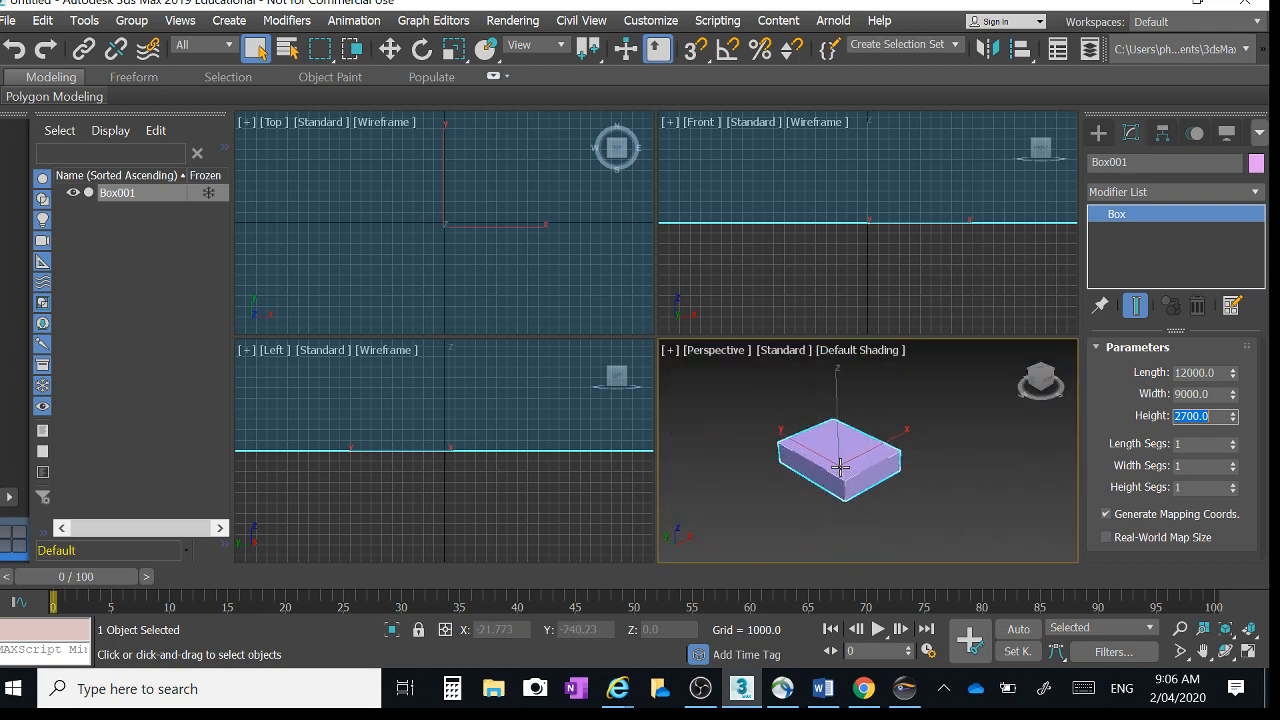
{"action": "scroll", "coordinate": [866, 485], "scroll_direction": "up", "scroll_amount": 2}
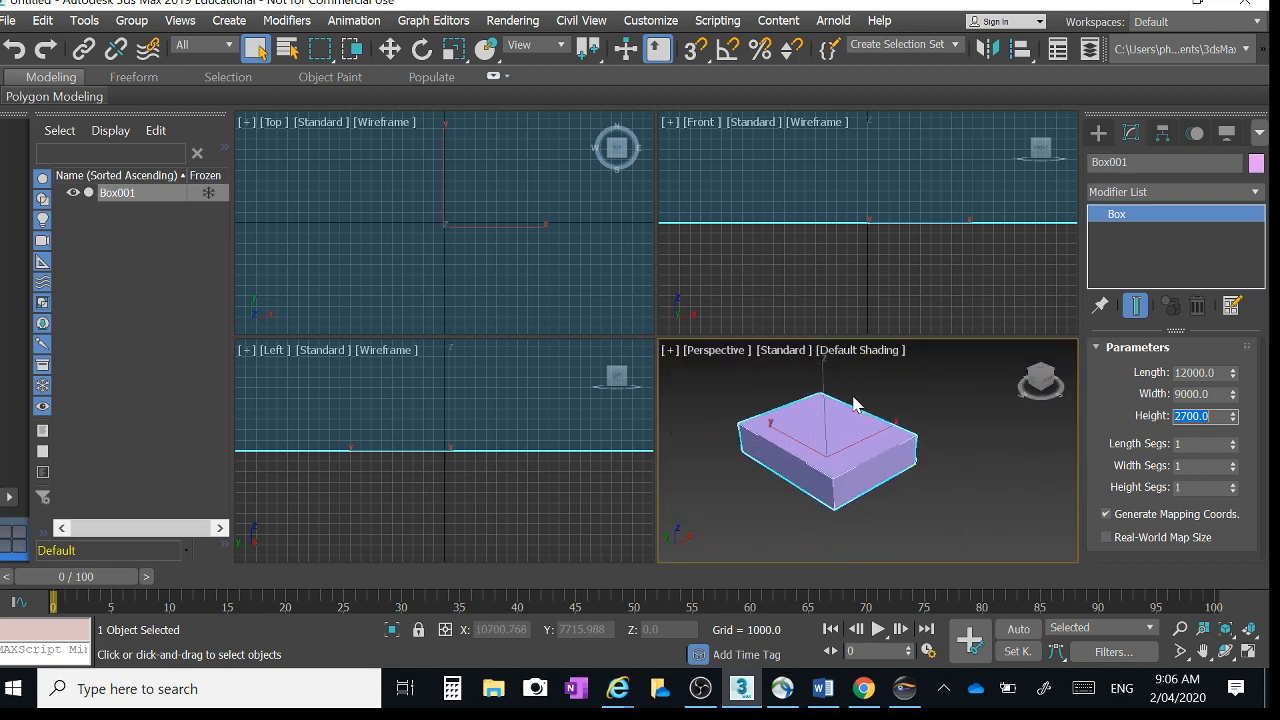
{"action": "left_click", "coordinate": [431, 200]}
{"action": "scroll", "coordinate": [438, 230], "scroll_direction": "down", "scroll_amount": 10}
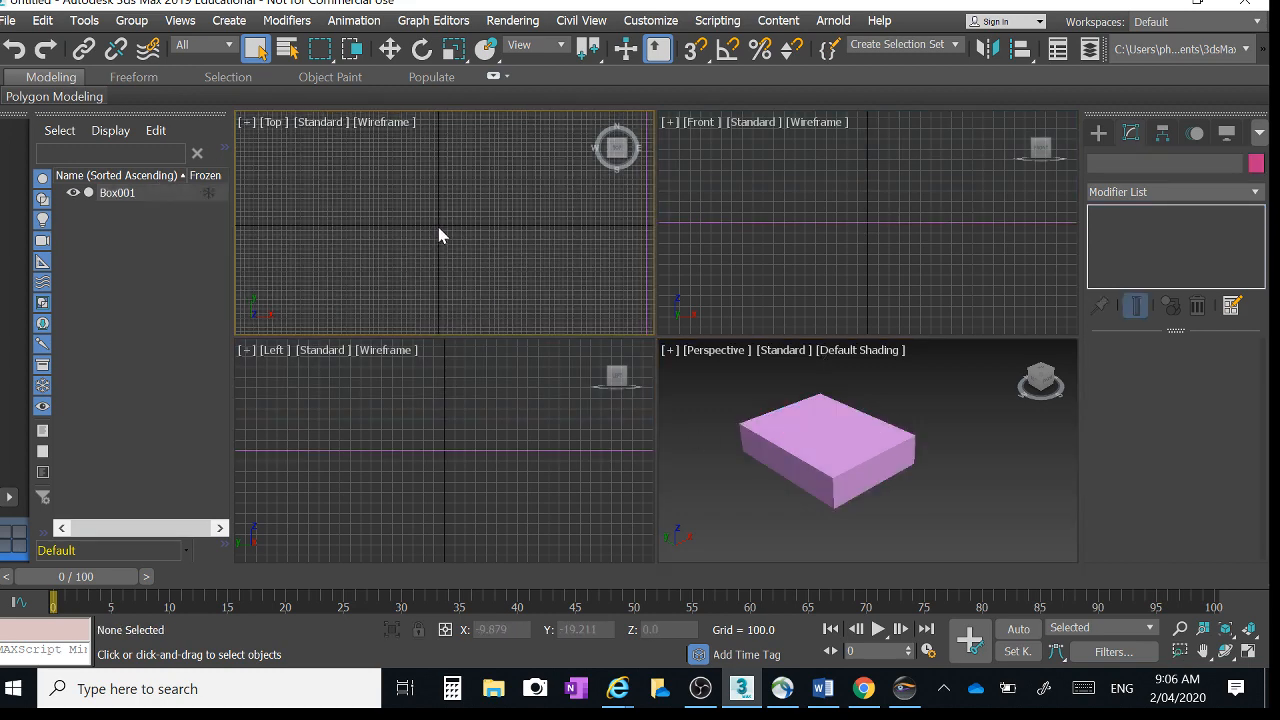
{"action": "scroll", "coordinate": [403, 406], "scroll_direction": "down", "scroll_amount": 5}
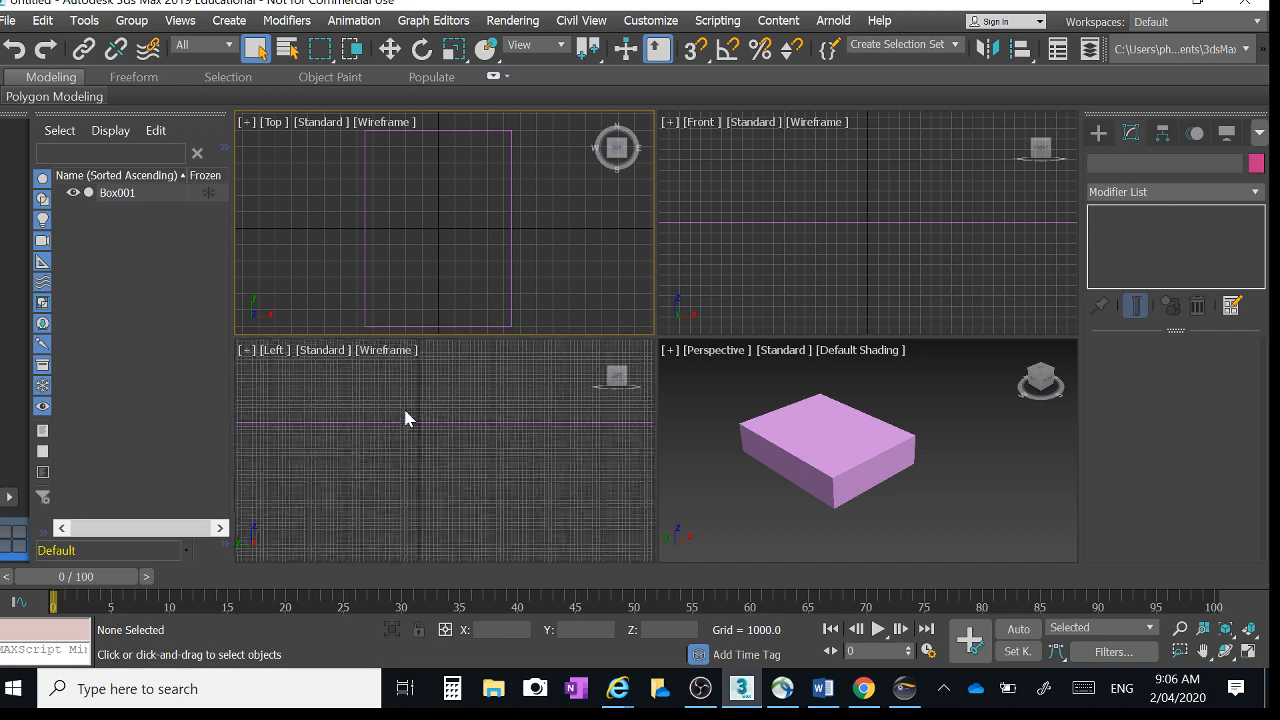
{"action": "scroll", "coordinate": [404, 410], "scroll_direction": "up", "scroll_amount": 5}
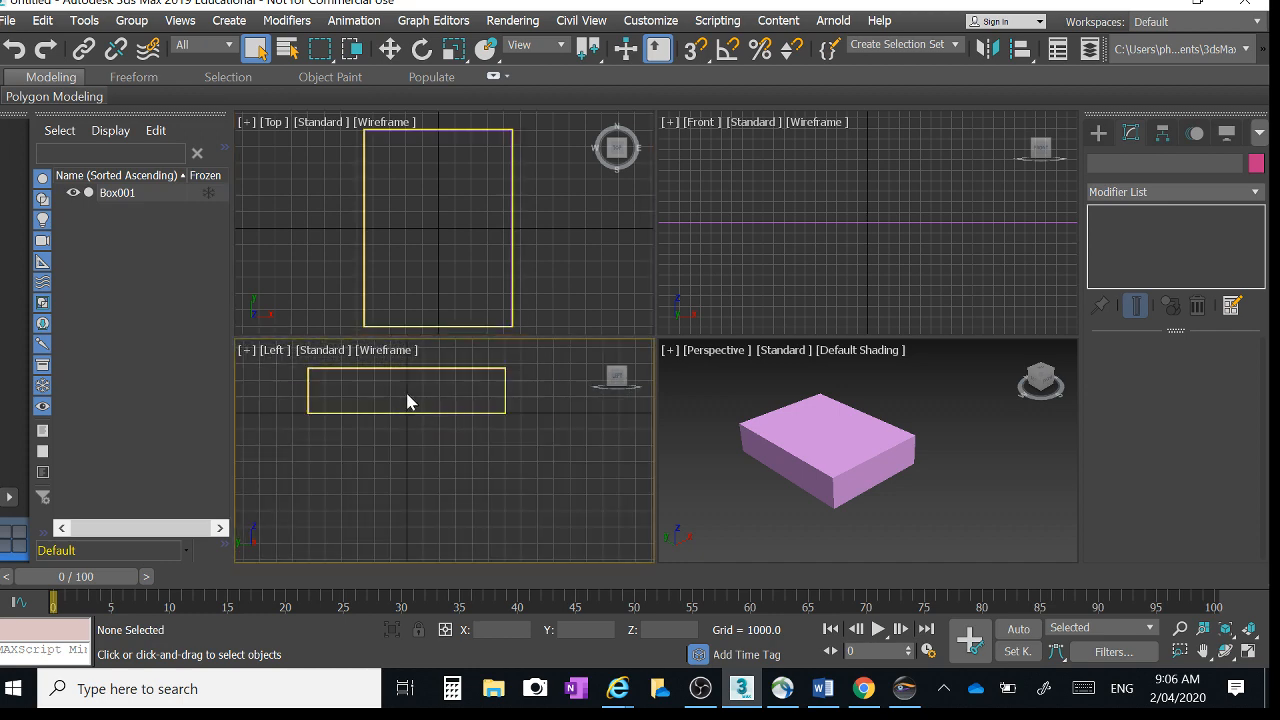
{"action": "middle_click_drag", "start_coordinate": [409, 400], "coordinate": [440, 453]}
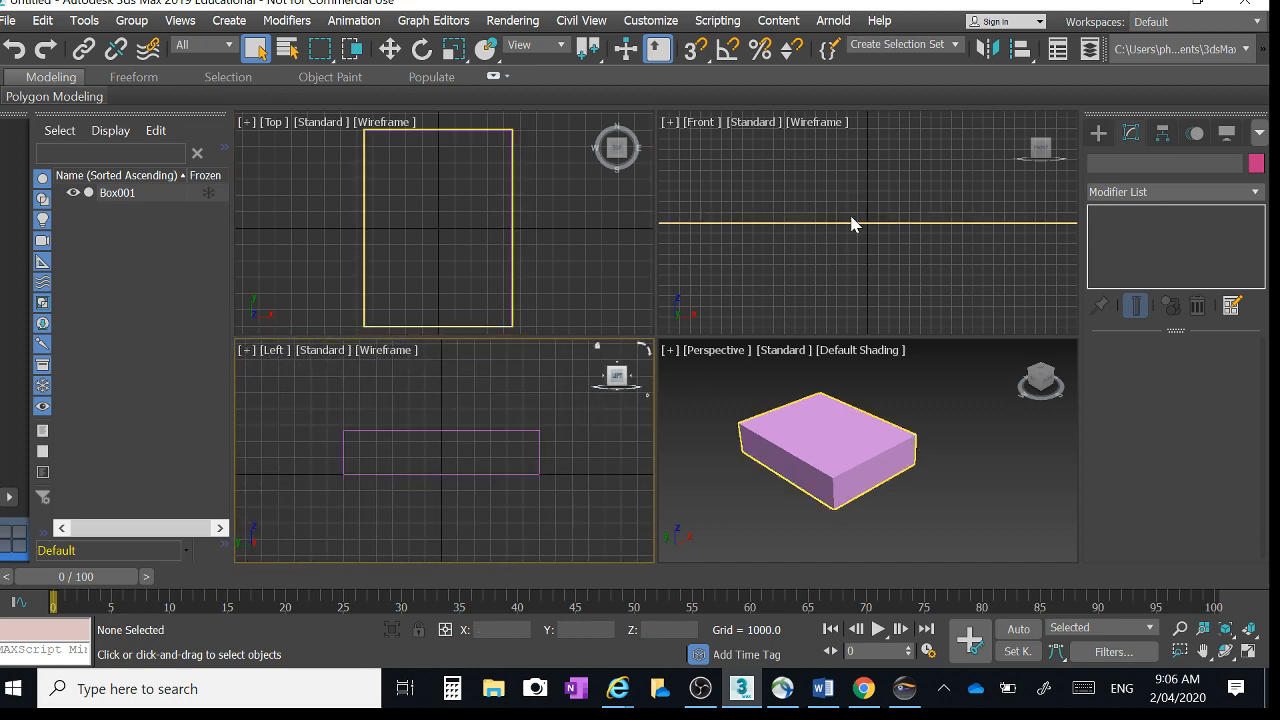
{"action": "scroll", "coordinate": [851, 220], "scroll_direction": "down", "scroll_amount": 3}
{"action": "scroll", "coordinate": [851, 220], "scroll_direction": "up", "scroll_amount": 5}
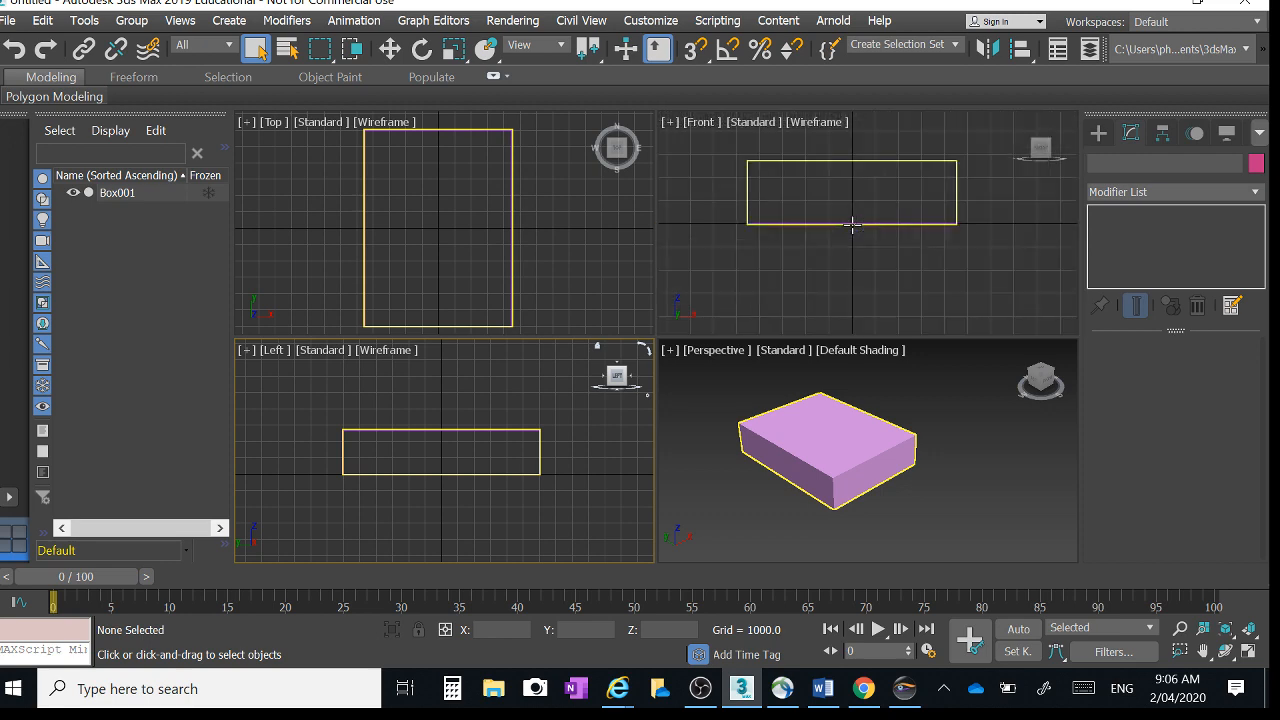
{"action": "scroll", "coordinate": [851, 224], "scroll_direction": "up", "scroll_amount": 2}
{"action": "left_click", "coordinate": [851, 240]}
{"action": "middle_click_drag", "start_coordinate": [851, 243], "coordinate": [871, 266]}
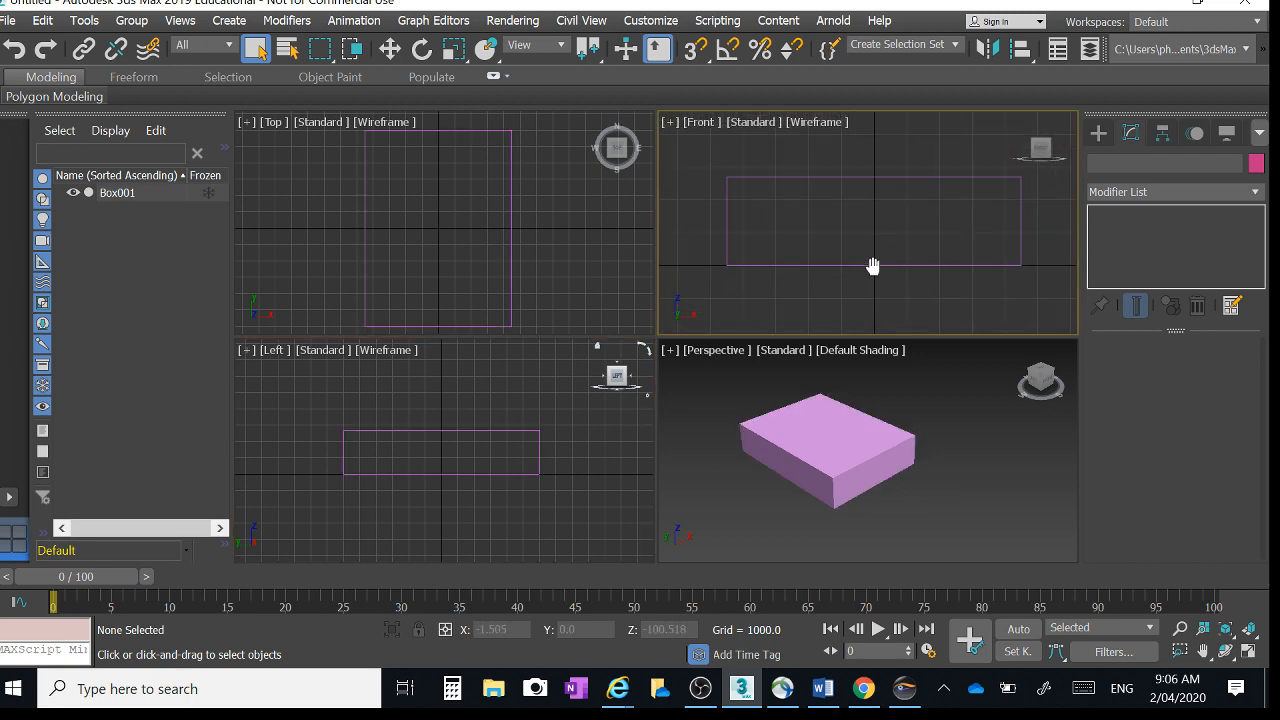
Step: Maximize the top view and clone the box in place as a Copy
{"action": "left_click", "coordinate": [828, 441]}
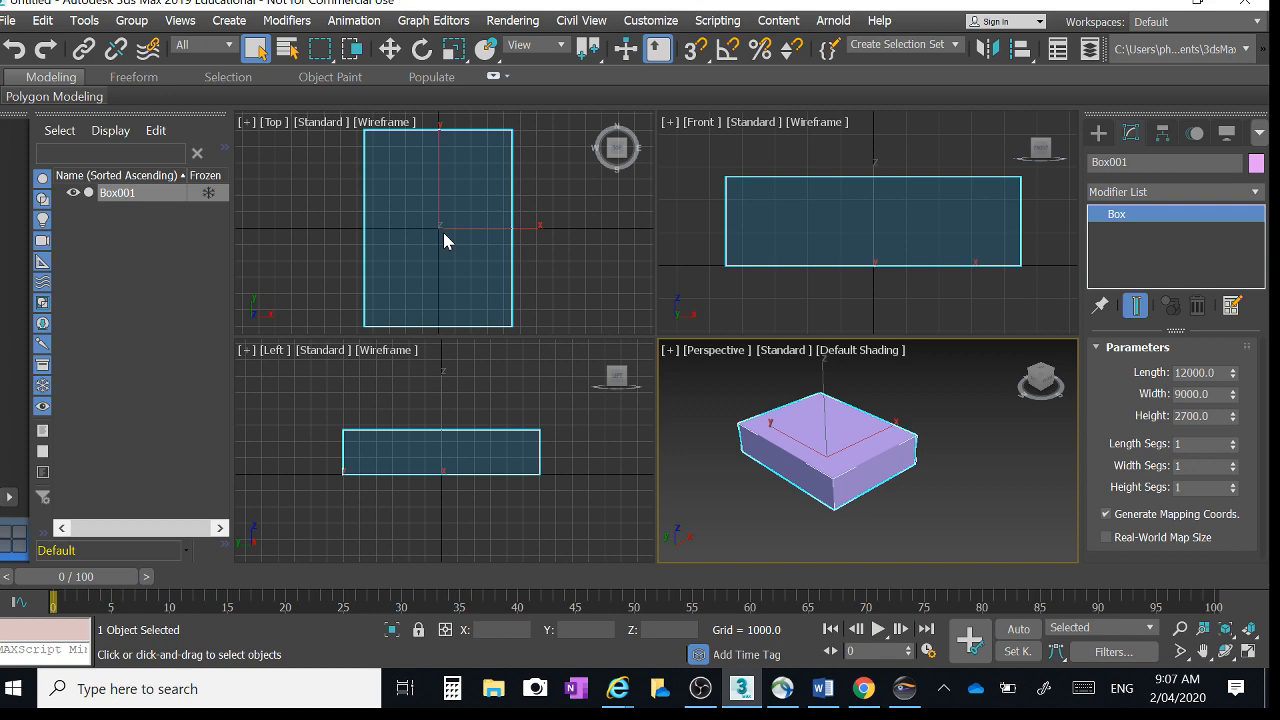
{"action": "left_click", "coordinate": [590, 263]}
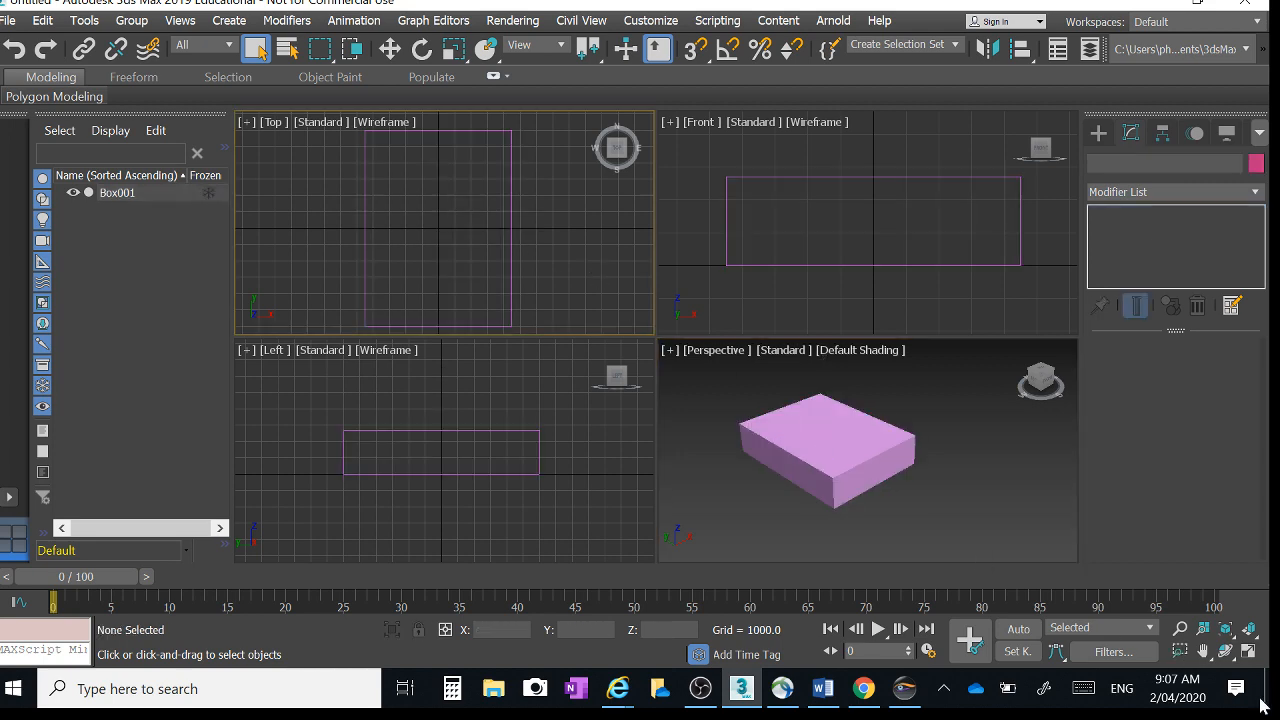
{"action": "left_click", "coordinate": [1249, 652]}
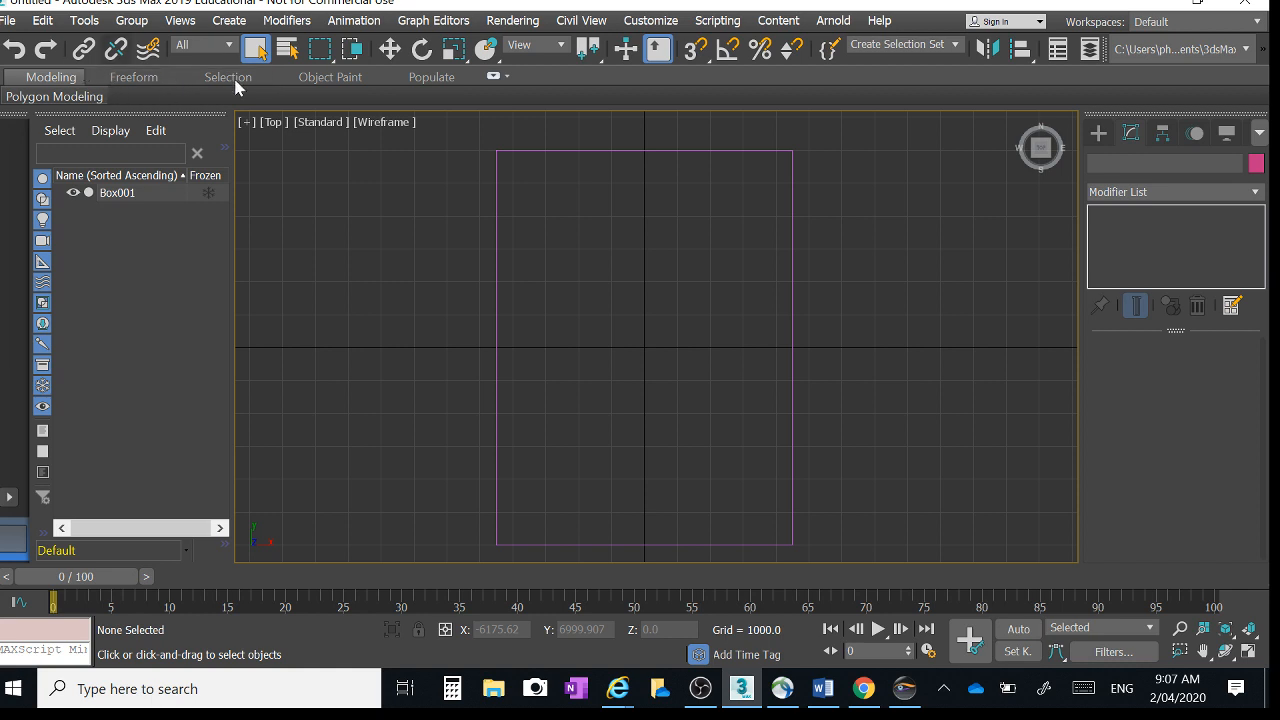
{"action": "left_click", "coordinate": [390, 49]}
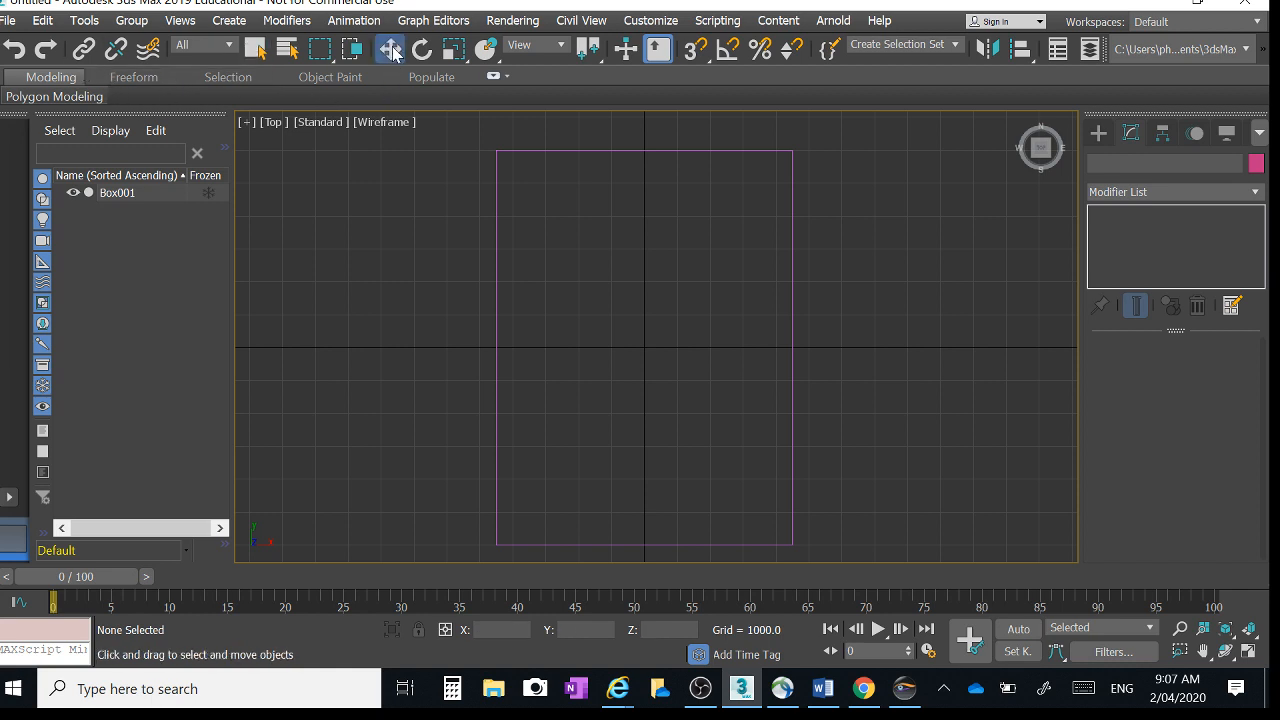
{"action": "left_click", "coordinate": [497, 178]}
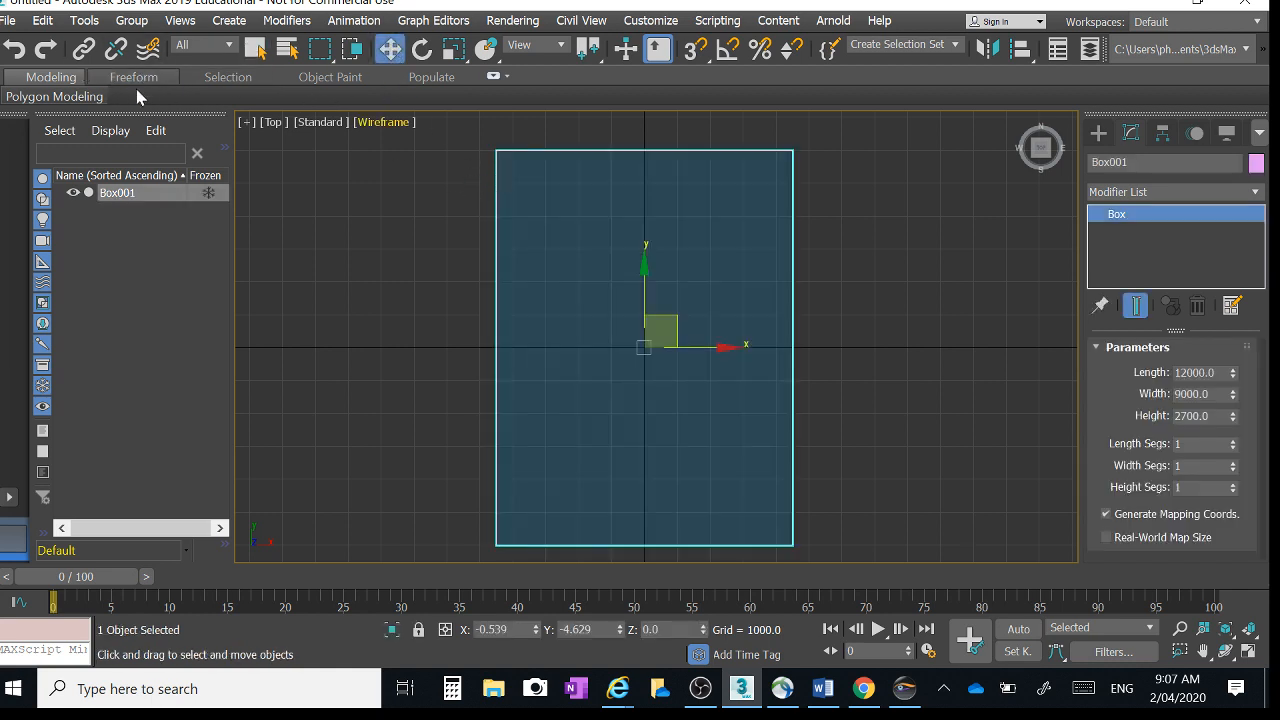
{"action": "left_click", "coordinate": [46, 24]}
{"action": "left_click", "coordinate": [62, 169]}
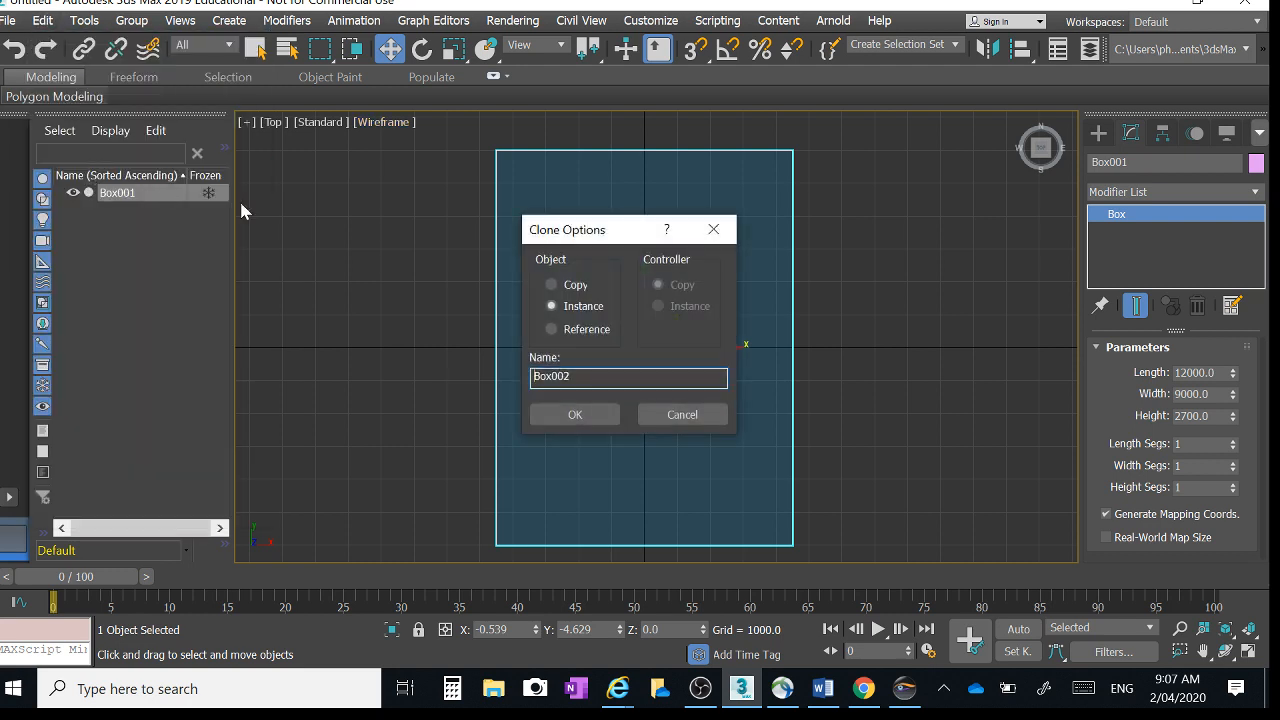
{"action": "left_click", "coordinate": [554, 287]}
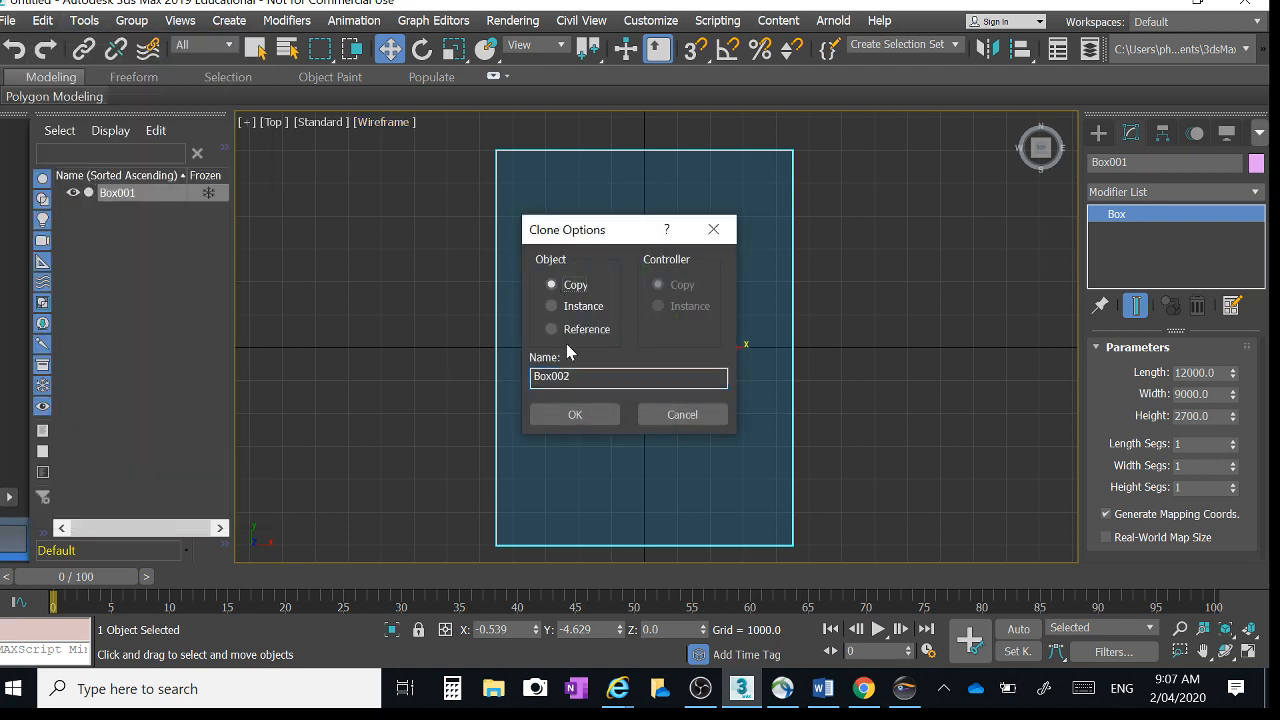
{"action": "left_click", "coordinate": [575, 414]}
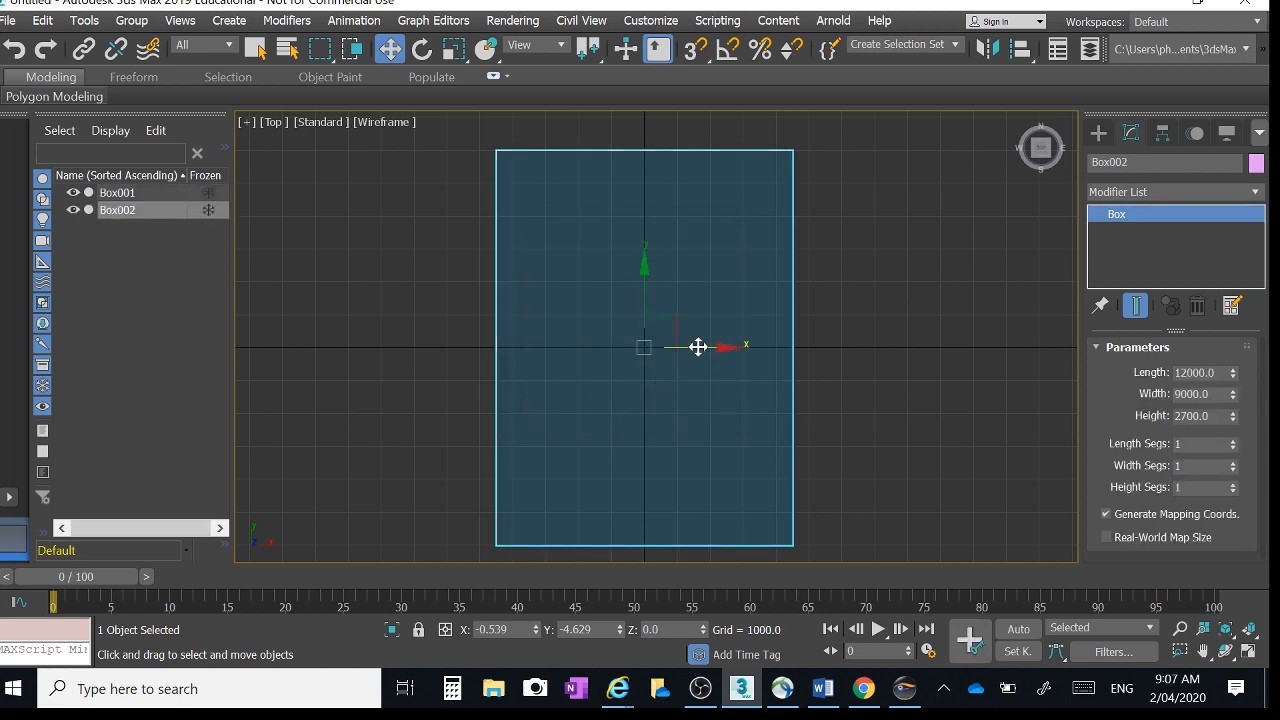
Step: Try shifting the cloned box about 3020 units in the negative X direction and undo the move
{"action": "left_click_drag", "start_coordinate": [703, 349], "coordinate": [598, 352]}
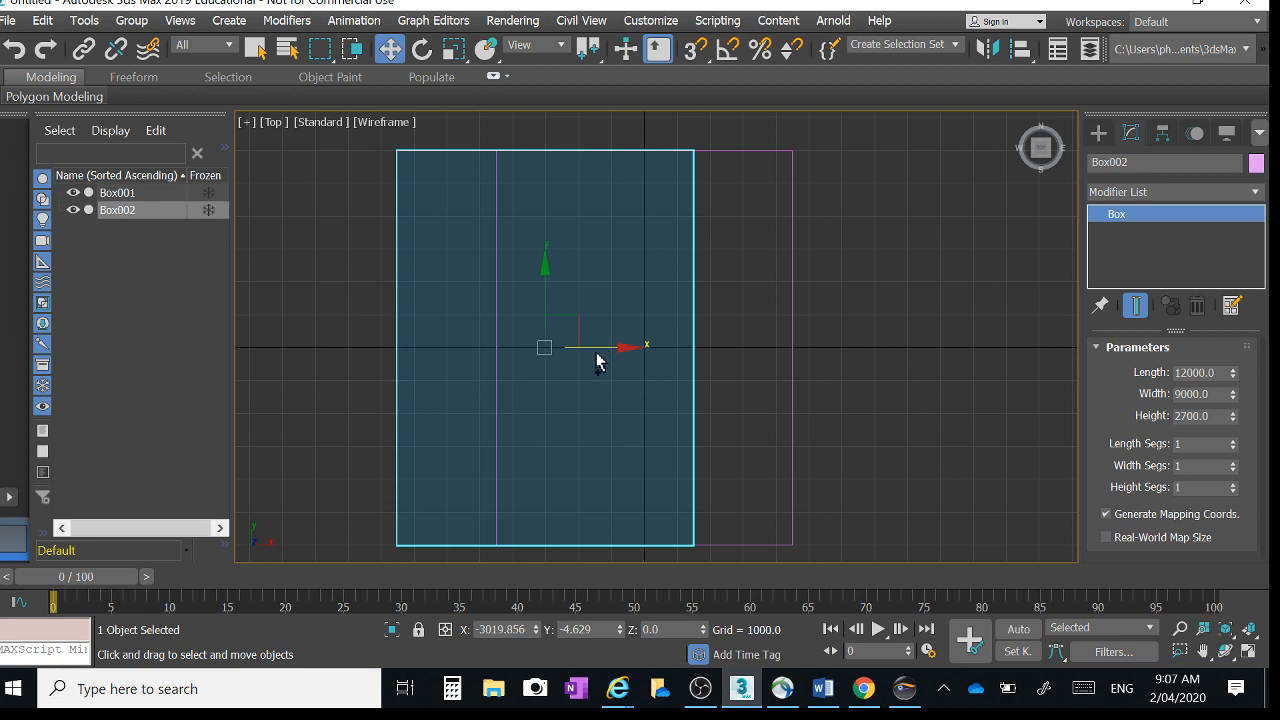
{"action": "key", "text": "ctrl+z"}
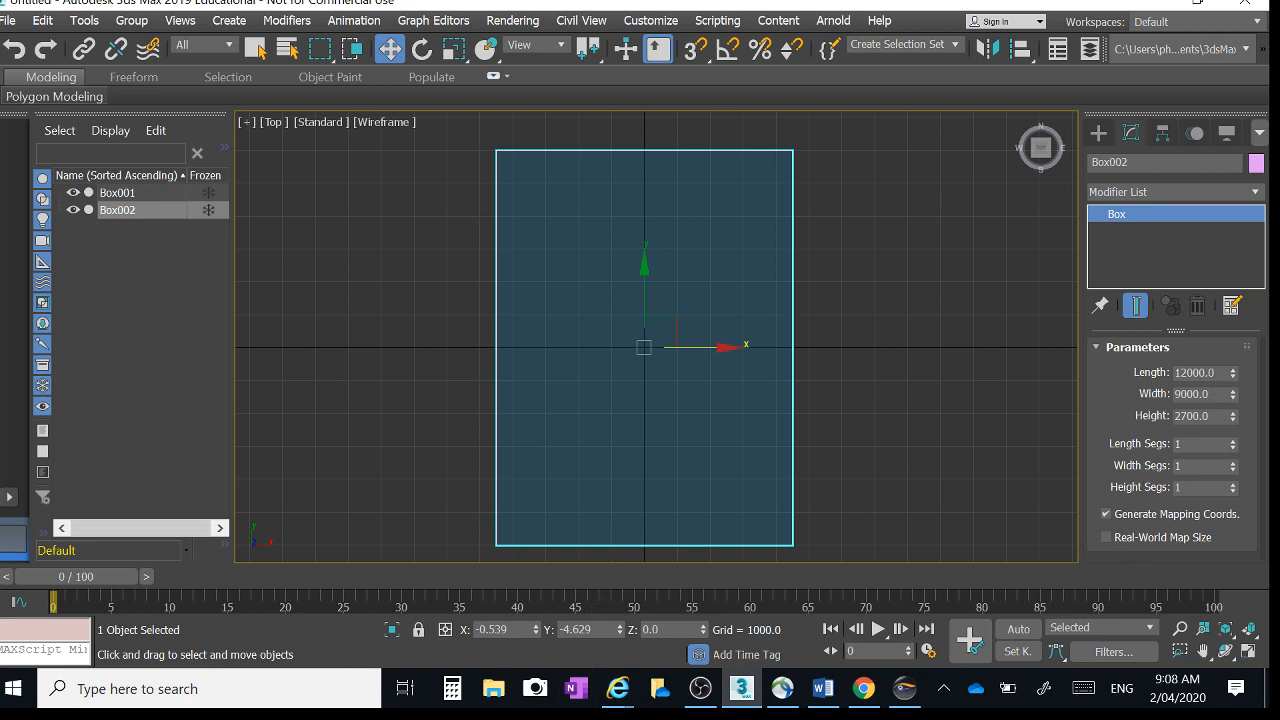
Step: Set the cloned box's length to 11760, width to 8760 and height to 10000
{"action": "left_click_drag", "start_coordinate": [1219, 373], "coordinate": [1172, 373]}
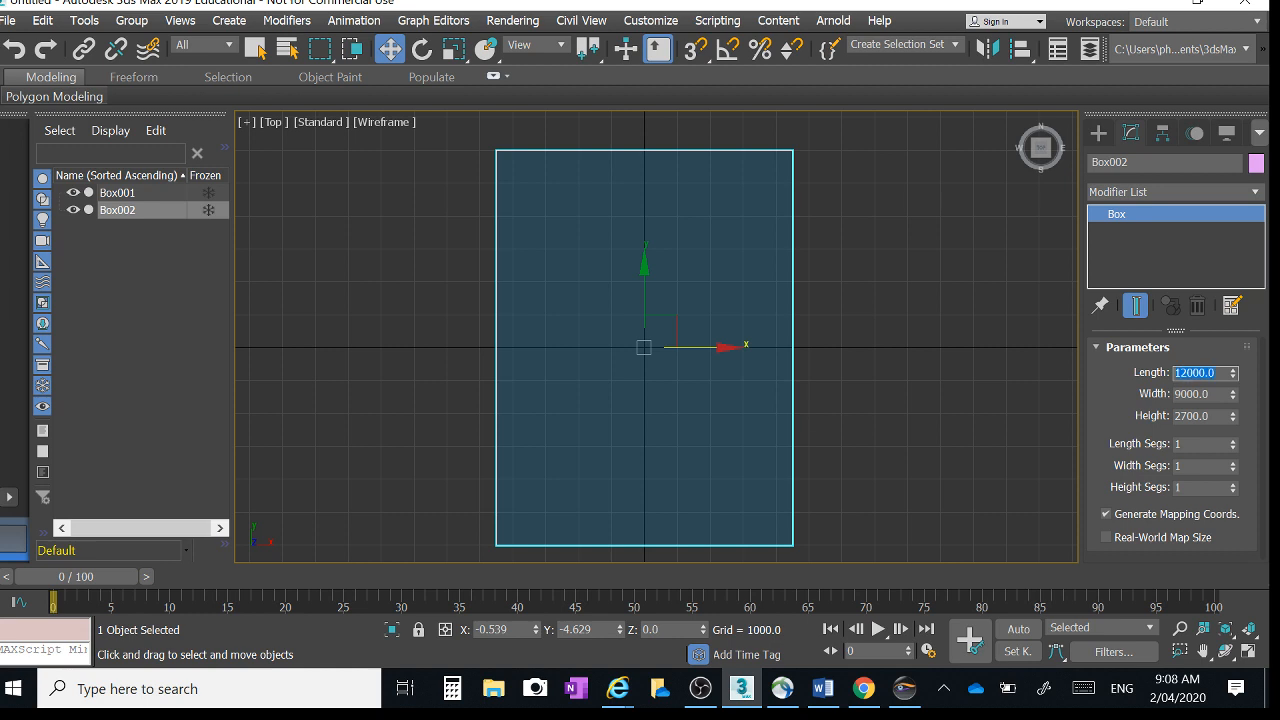
{"action": "type", "text": "11760"}
{"action": "key", "text": "Tab"}
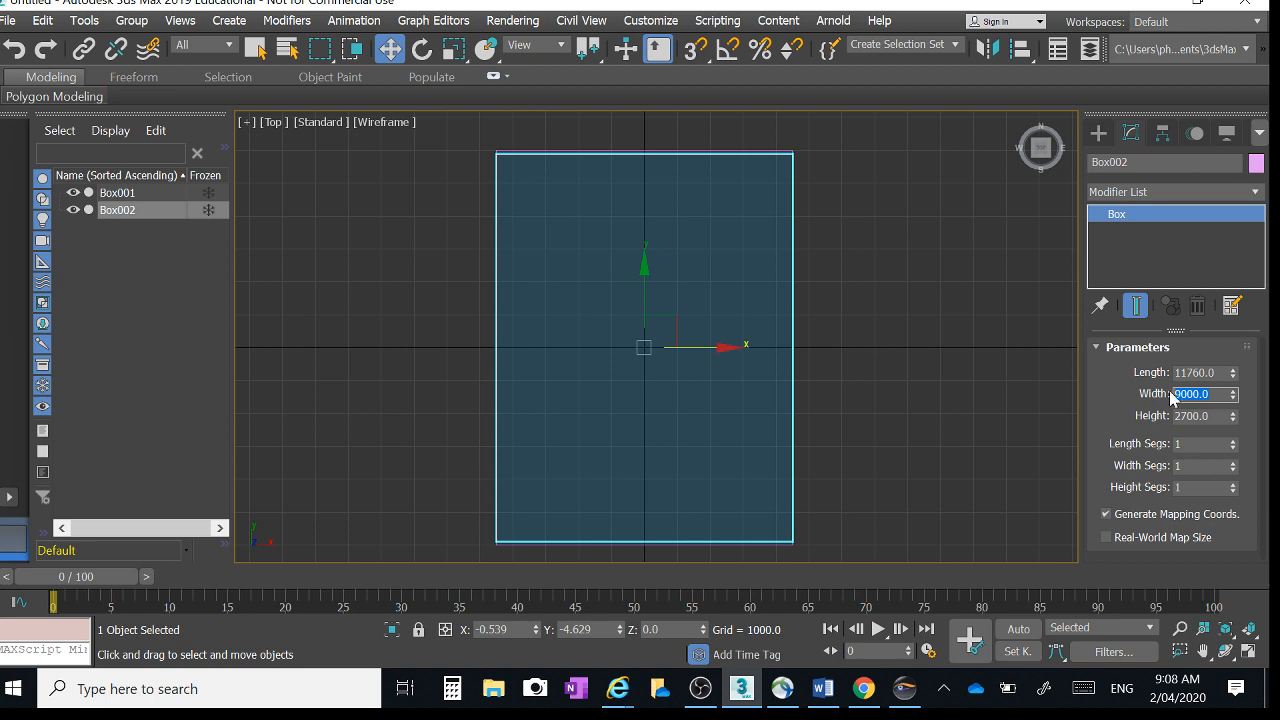
{"action": "type", "text": "8760"}
{"action": "key", "text": "Tab"}
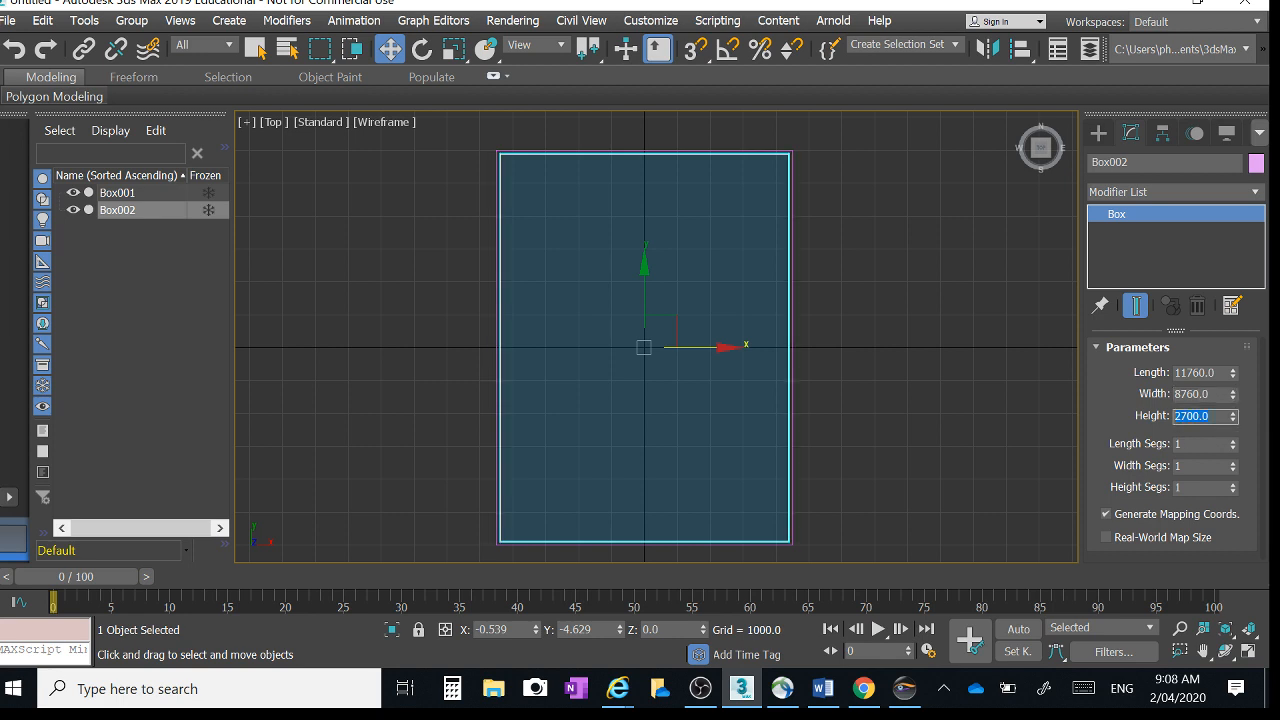
{"action": "type", "text": "10000"}
{"action": "key", "text": "Return"}
Step: Maximize the perspective view and lower the taller cloned box about 2420 units along the Z axis
{"action": "scroll", "coordinate": [804, 163], "scroll_direction": "up", "scroll_amount": 5}
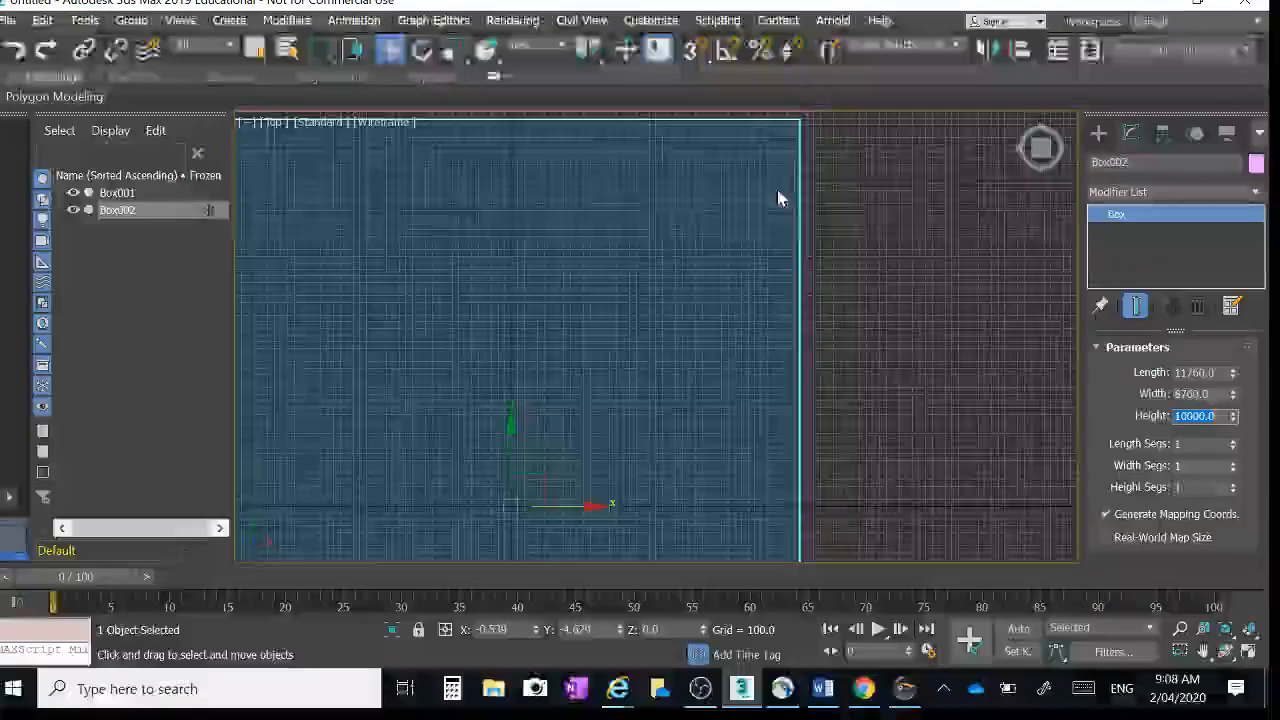
{"action": "middle_click_drag", "start_coordinate": [817, 217], "coordinate": [1000, 206]}
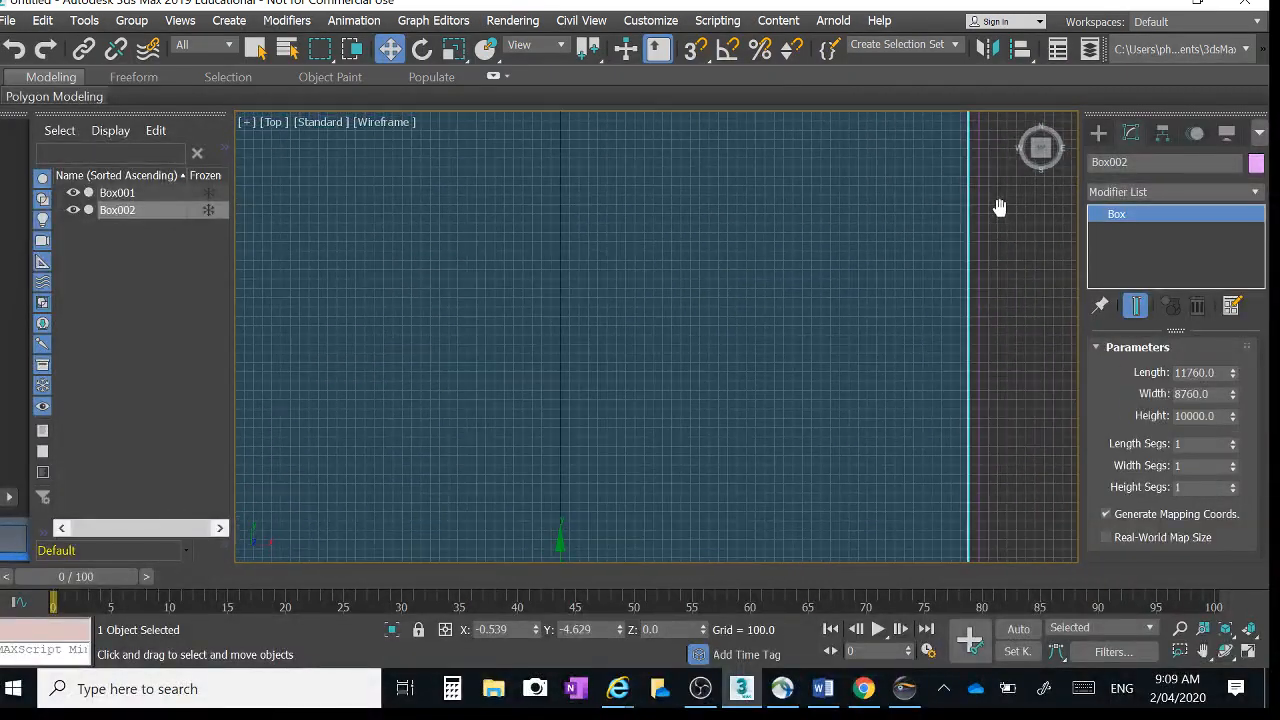
{"action": "scroll", "coordinate": [963, 423], "scroll_direction": "down", "scroll_amount": 4}
{"action": "middle_click_drag", "start_coordinate": [1004, 428], "coordinate": [954, 291]}
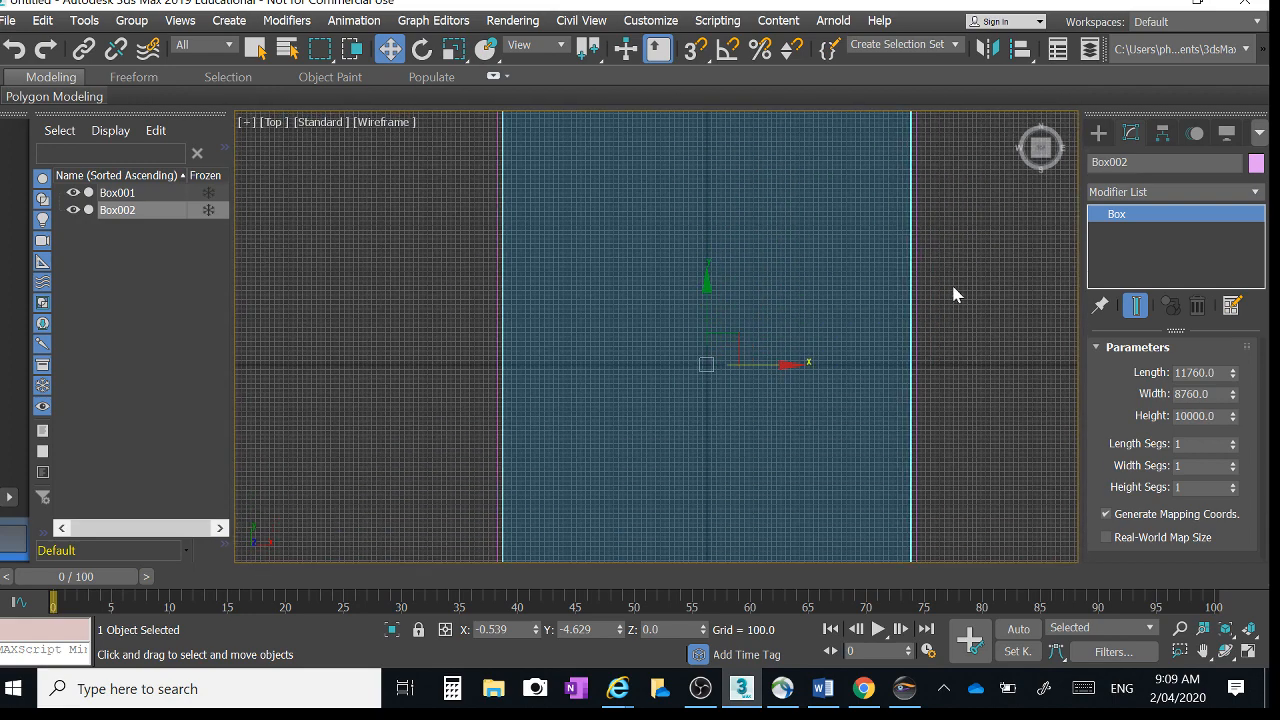
{"action": "left_click", "coordinate": [1248, 651]}
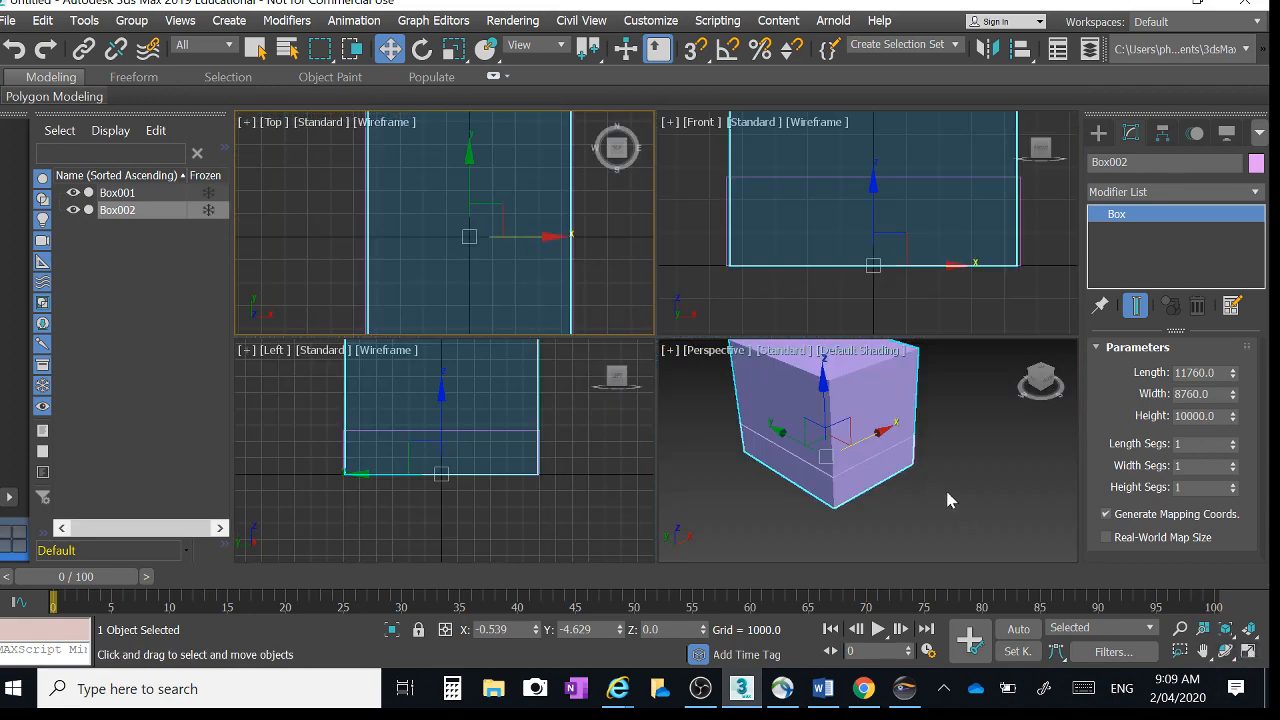
{"action": "left_click", "coordinate": [941, 495]}
{"action": "left_click", "coordinate": [1248, 652]}
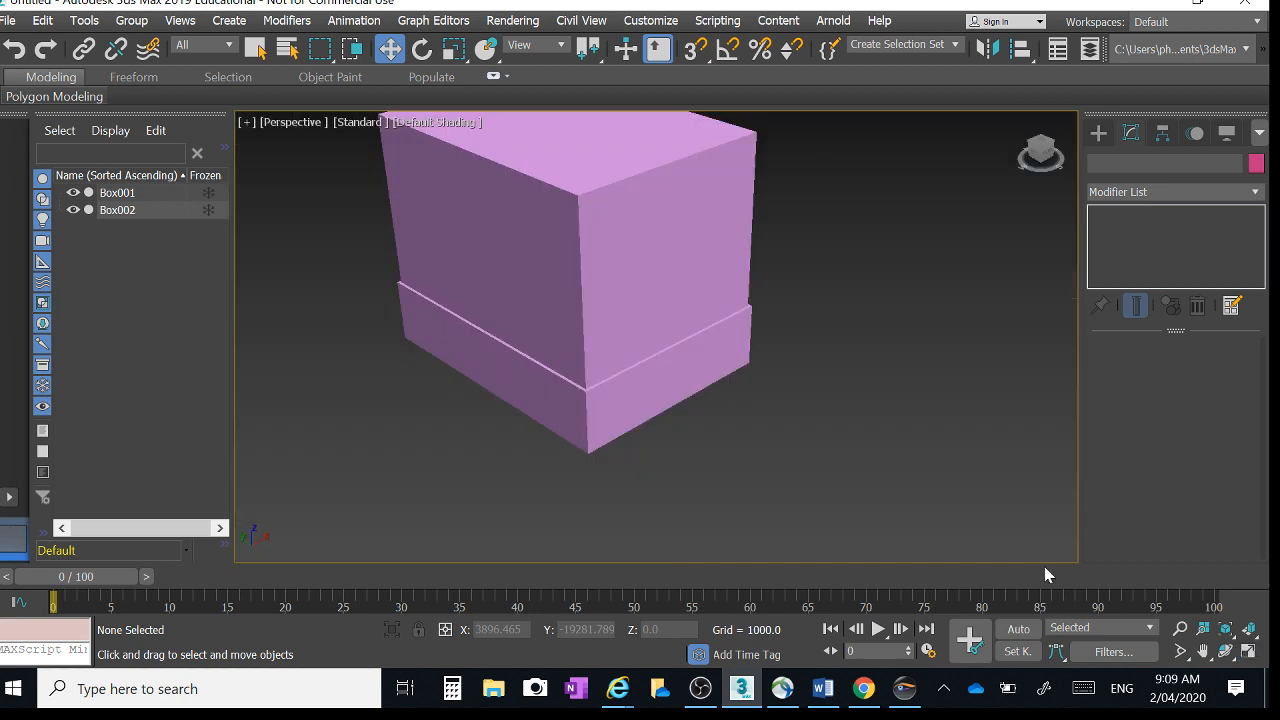
{"action": "left_click", "coordinate": [397, 53]}
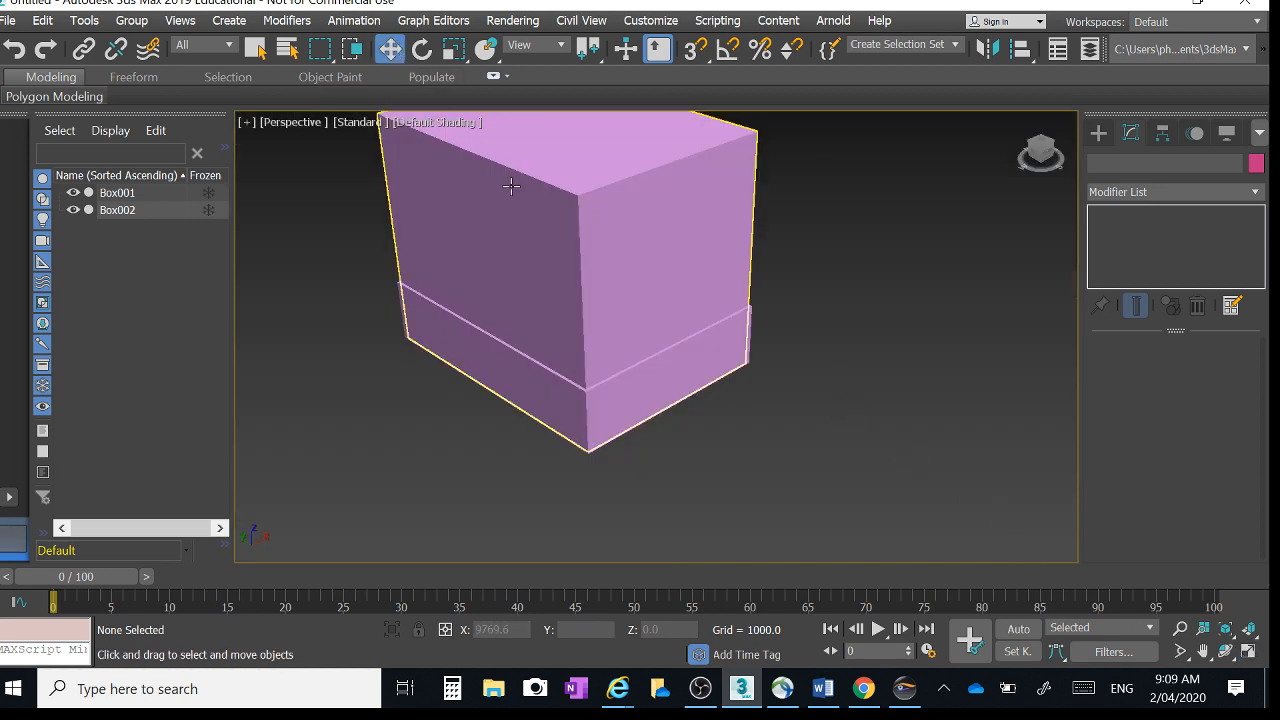
{"action": "left_click", "coordinate": [572, 276]}
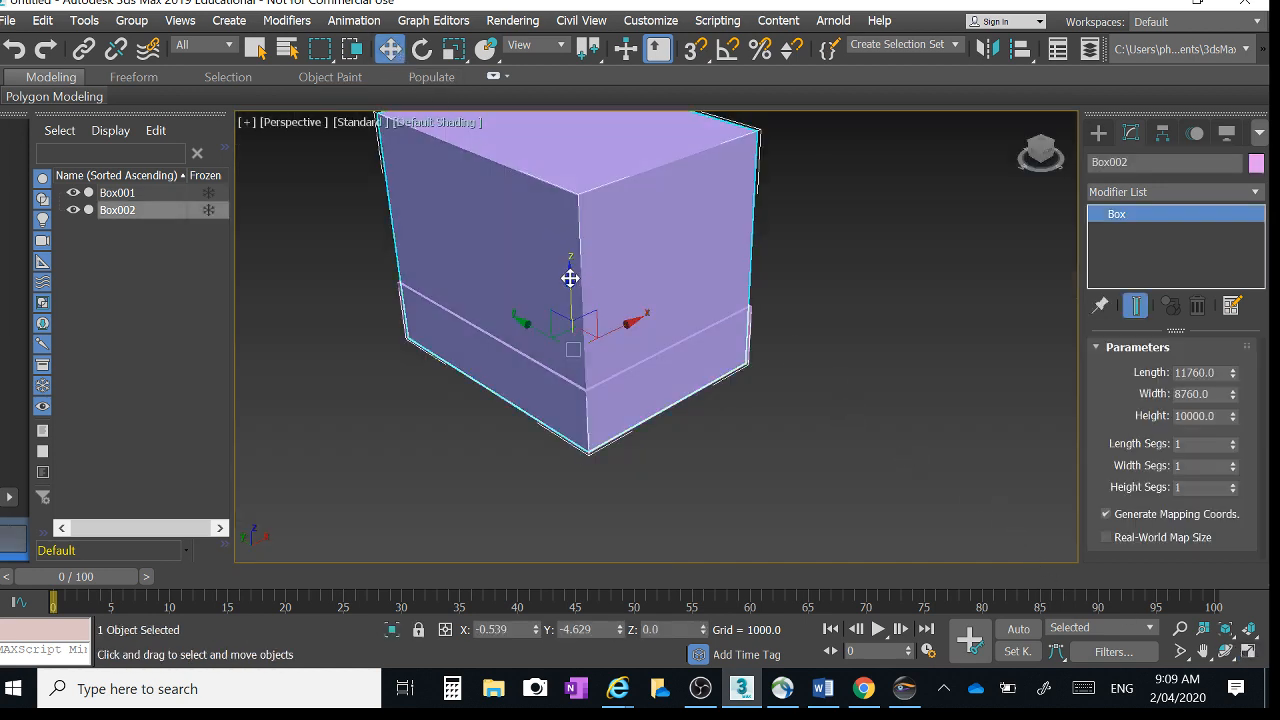
{"action": "left_click_drag", "start_coordinate": [570, 278], "coordinate": [575, 326]}
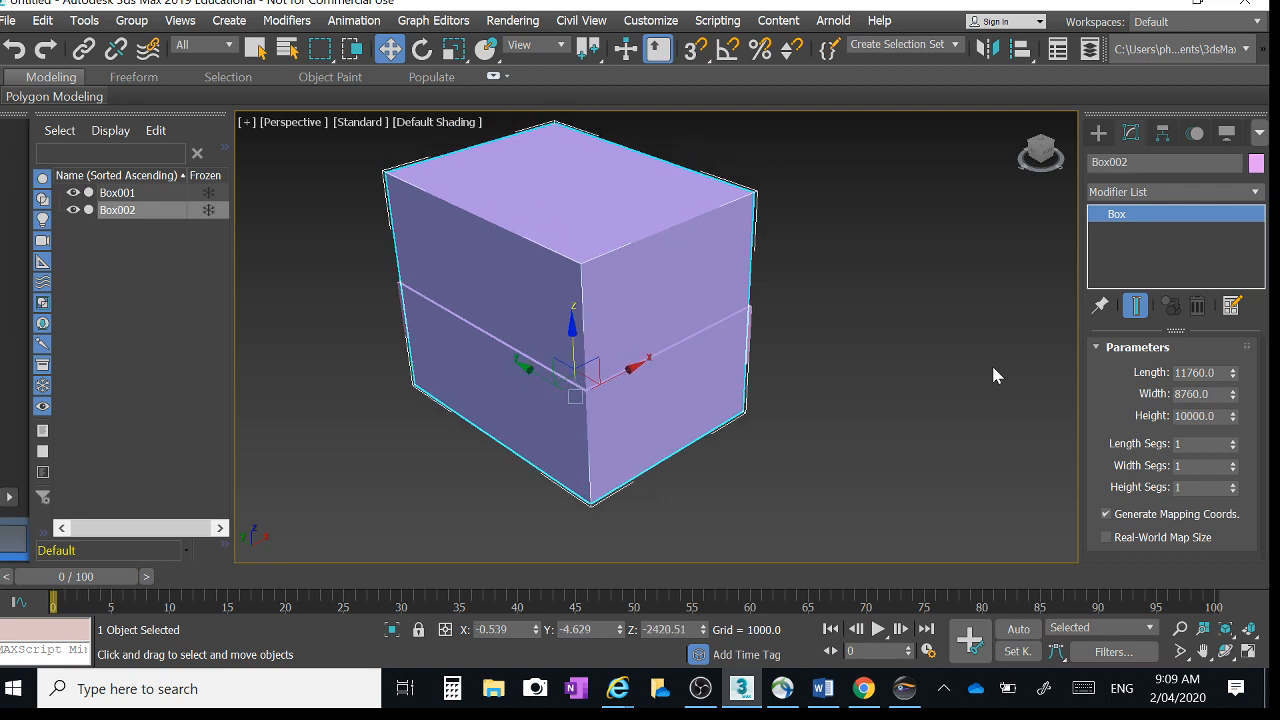
{"action": "mouse_move", "coordinate": [991, 364]}
{"action": "middle_mouse_down"}
{"action": "mouse_move", "coordinate": [1002, 397]}
{"action": "mouse_move", "coordinate": [993, 389]}
{"action": "middle_mouse_up"}
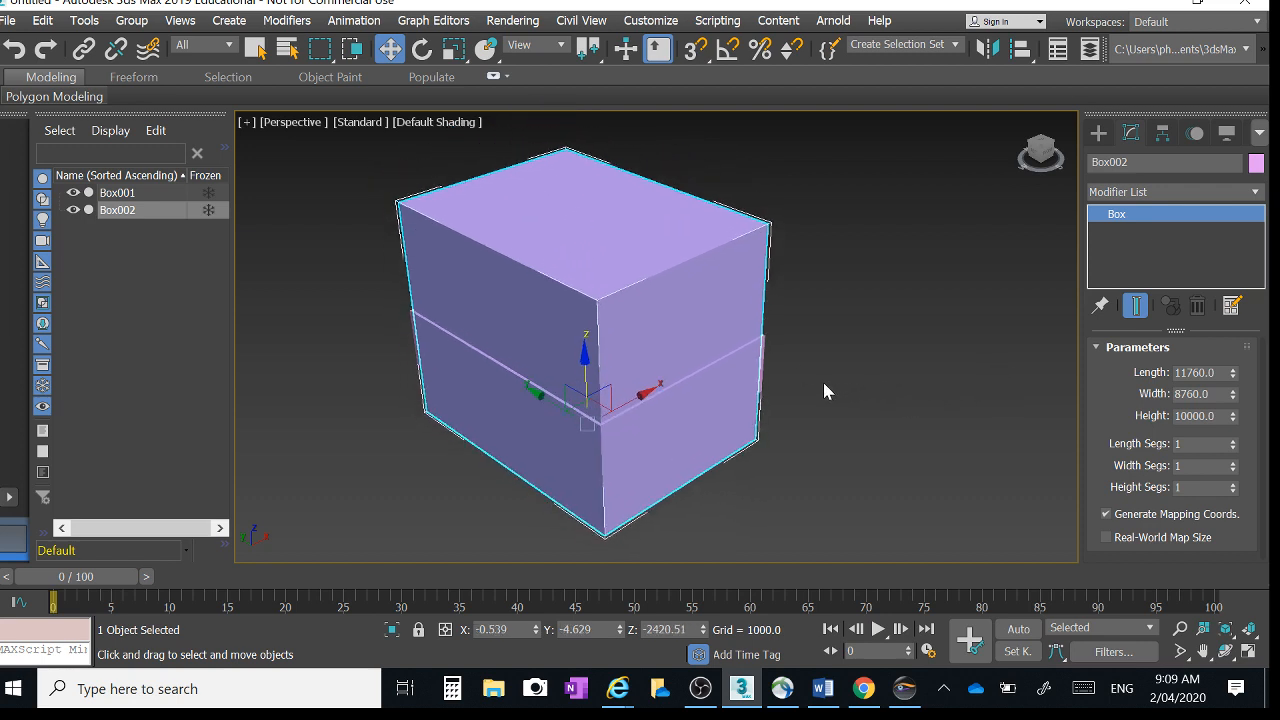
Step: Subtract the taller inner box from the 12000 × 9000 box with the ProBoolean compound object to leave the outer walls
{"action": "left_click", "coordinate": [677, 423]}
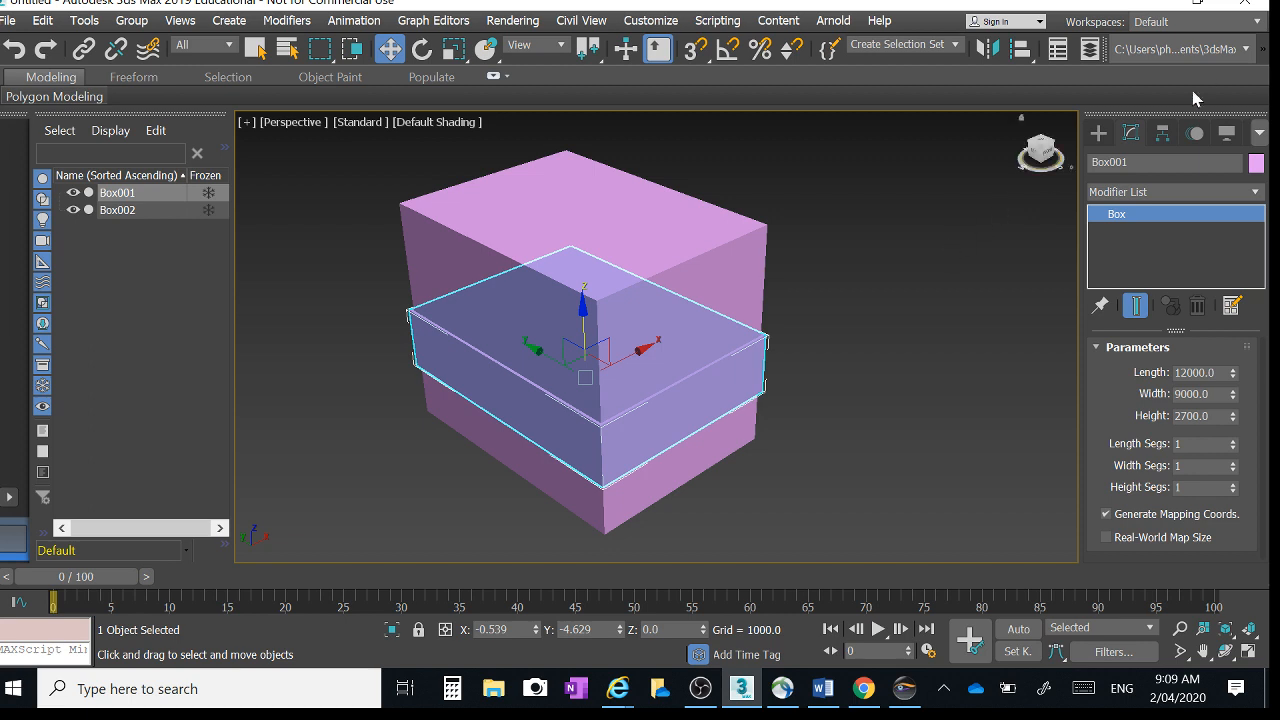
{"action": "left_click", "coordinate": [1099, 132]}
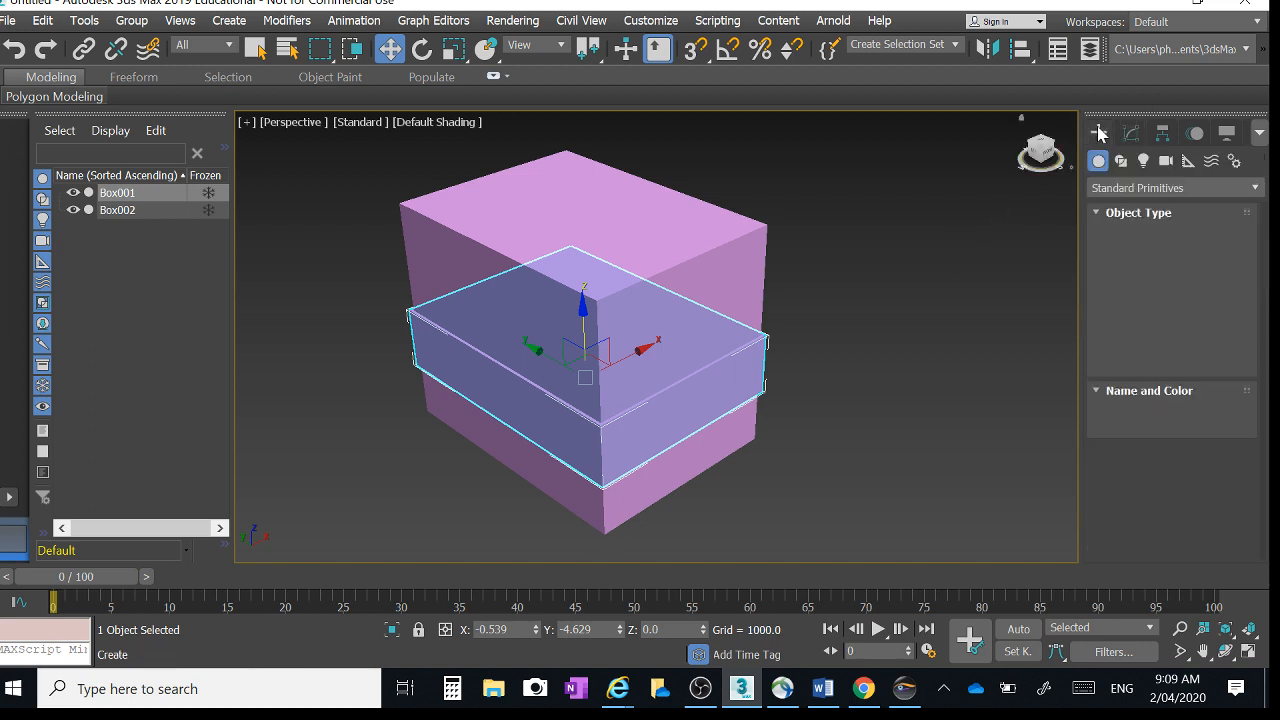
{"action": "left_click", "coordinate": [1255, 190]}
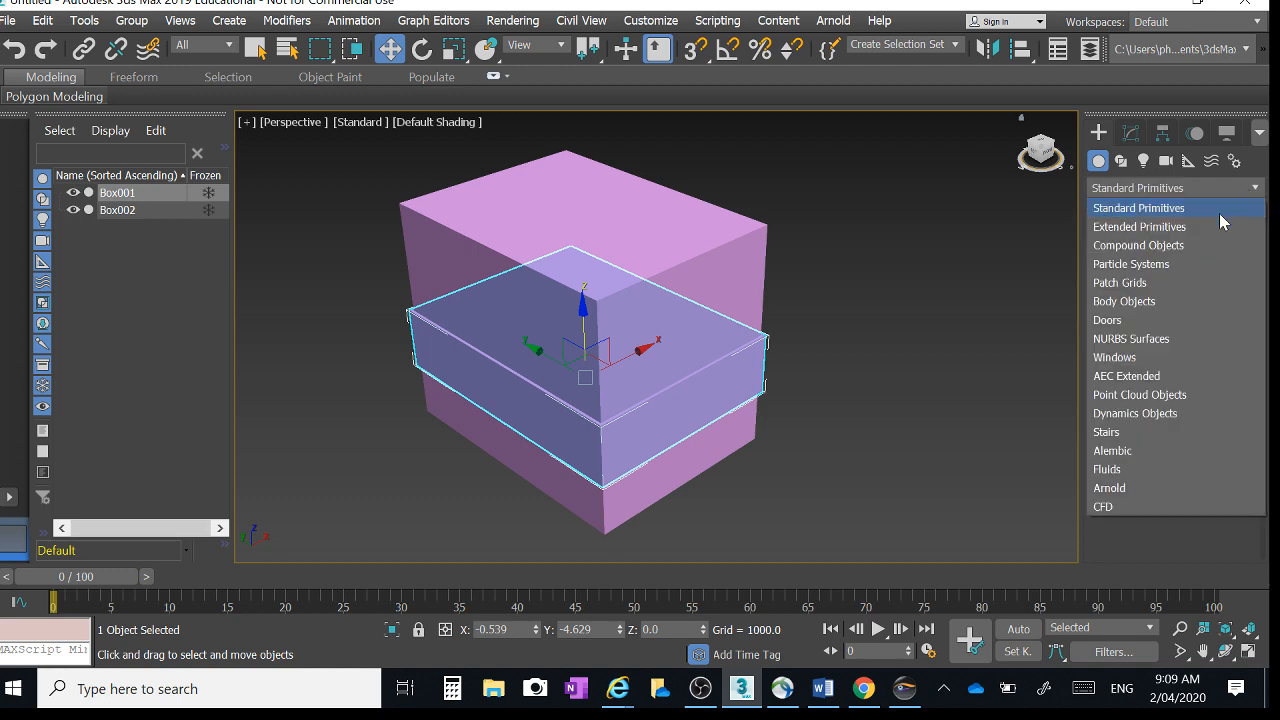
{"action": "left_click", "coordinate": [1140, 245]}
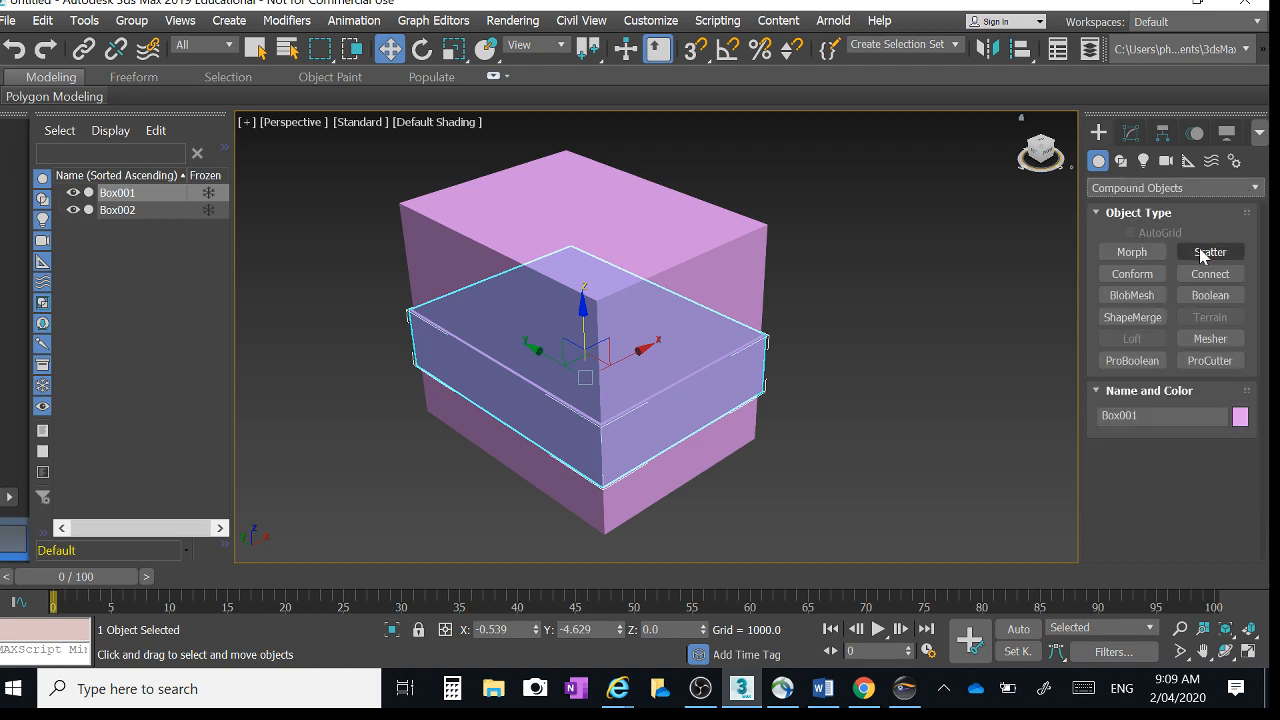
{"action": "left_click", "coordinate": [1130, 361]}
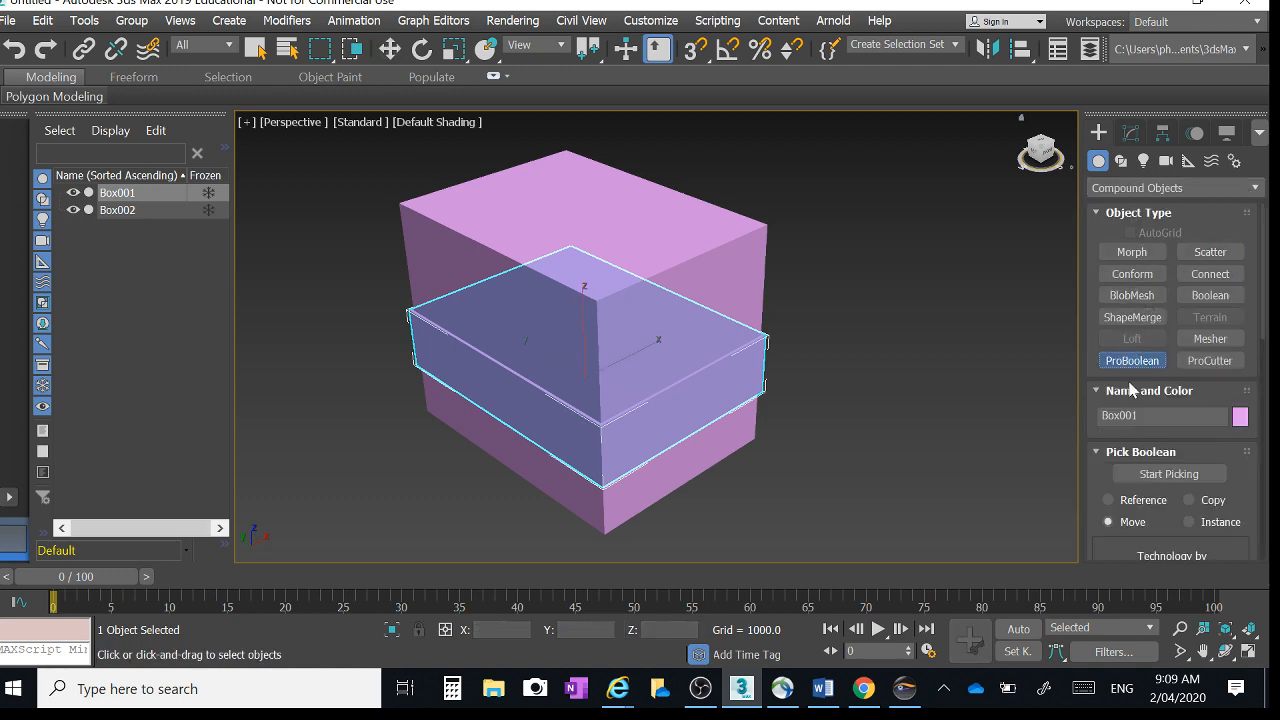
{"action": "left_click", "coordinate": [1136, 476]}
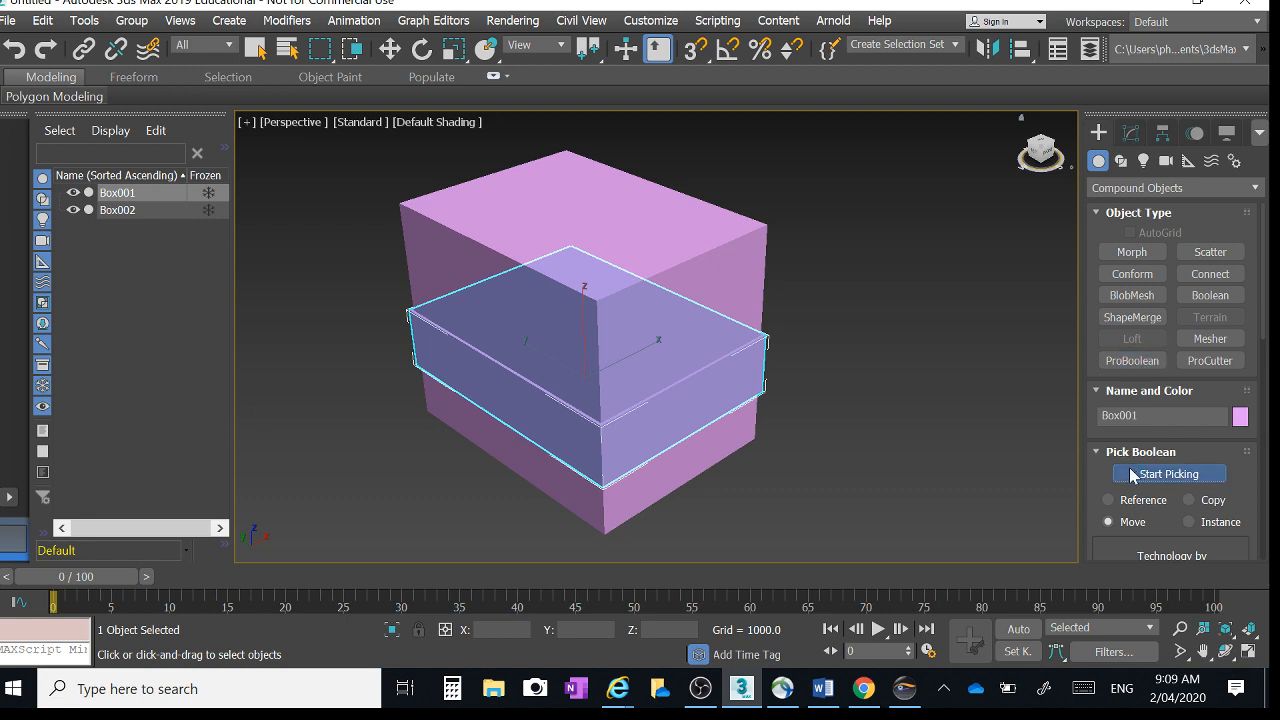
{"action": "left_click", "coordinate": [751, 259]}
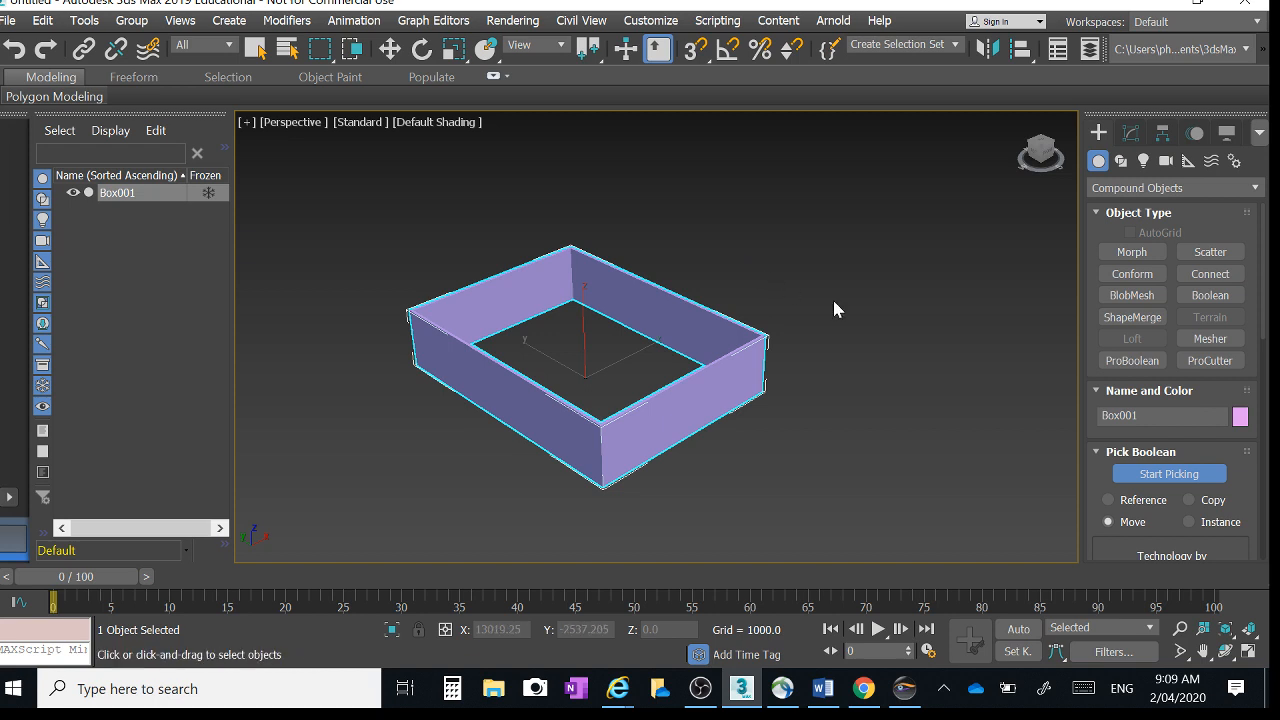
{"action": "middle_click_drag", "start_coordinate": [812, 321], "coordinate": [861, 342]}
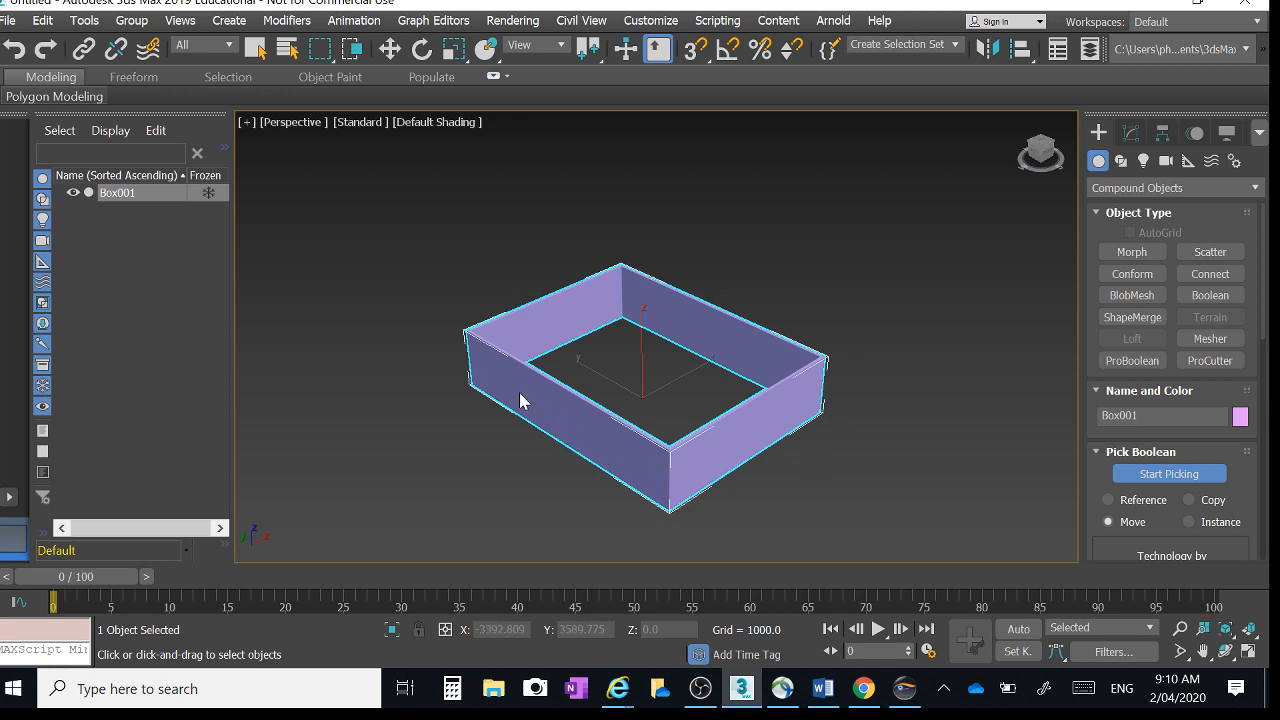
Step: Switch to Google Chrome, search for "weatherboard texture map" and maximize the browser window
{"action": "left_click", "coordinate": [1203, 7]}
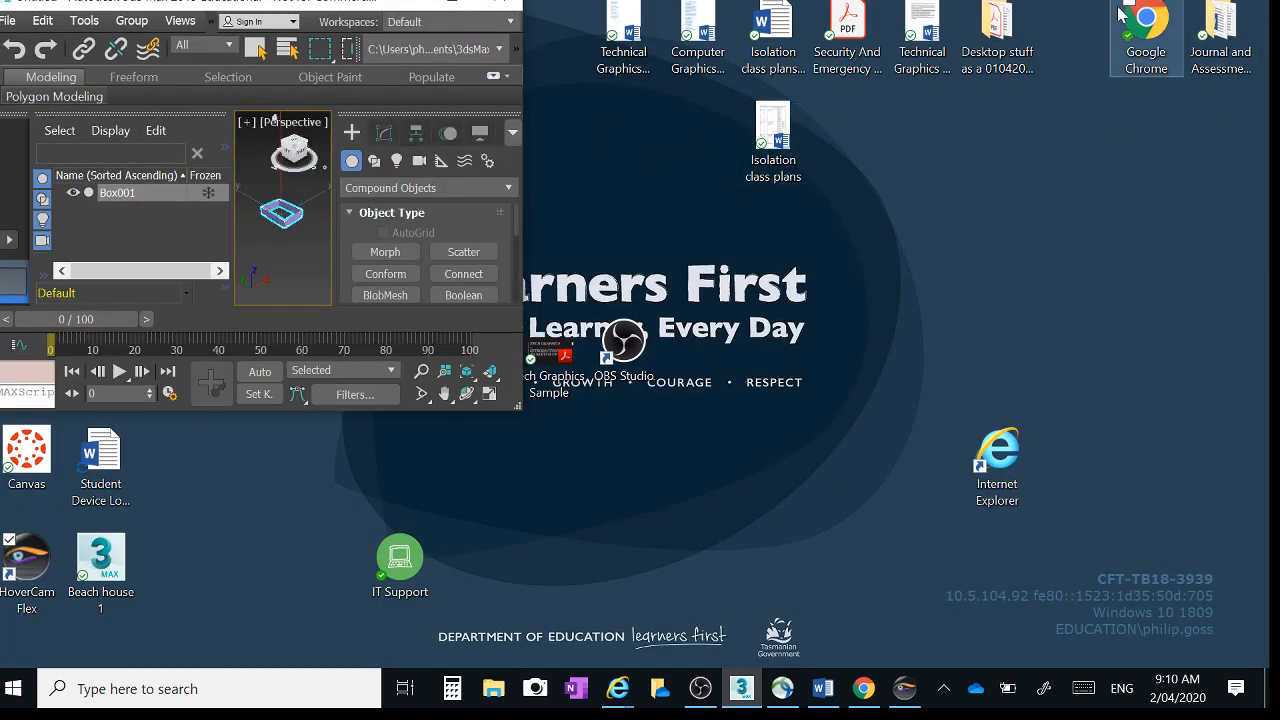
{"action": "double_click", "coordinate": [1145, 22]}
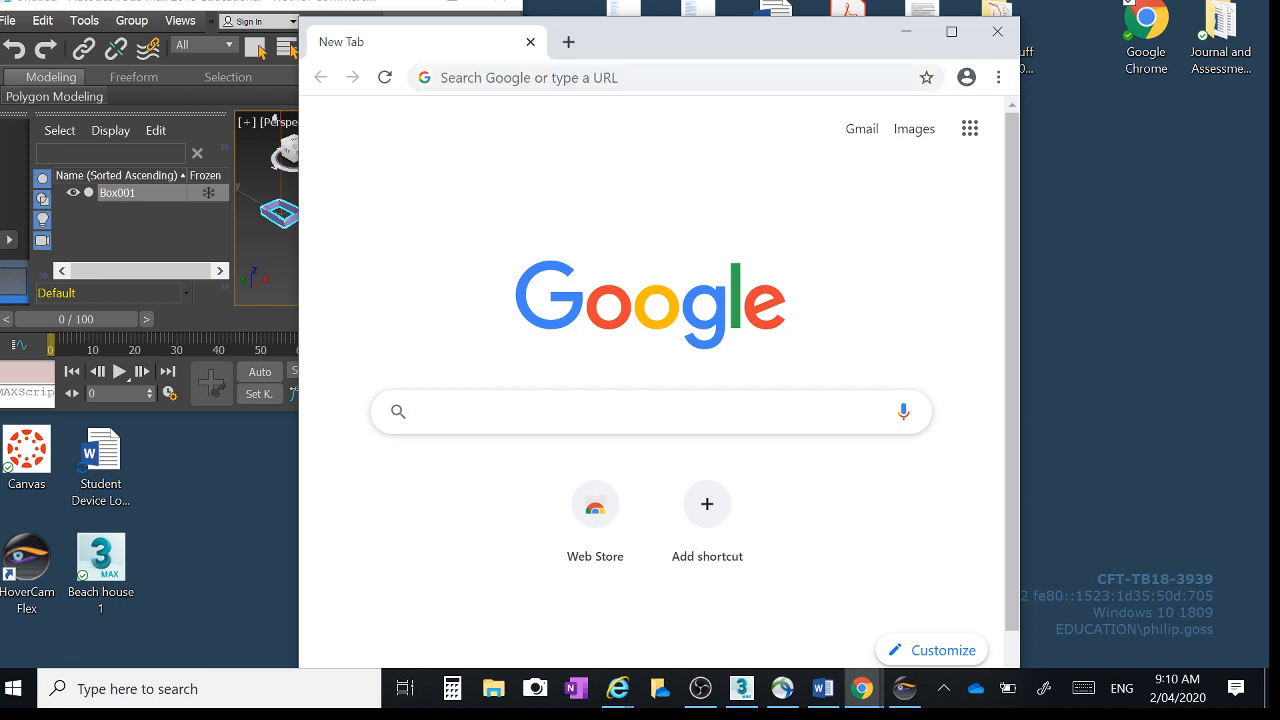
{"action": "type", "text": "wea"}
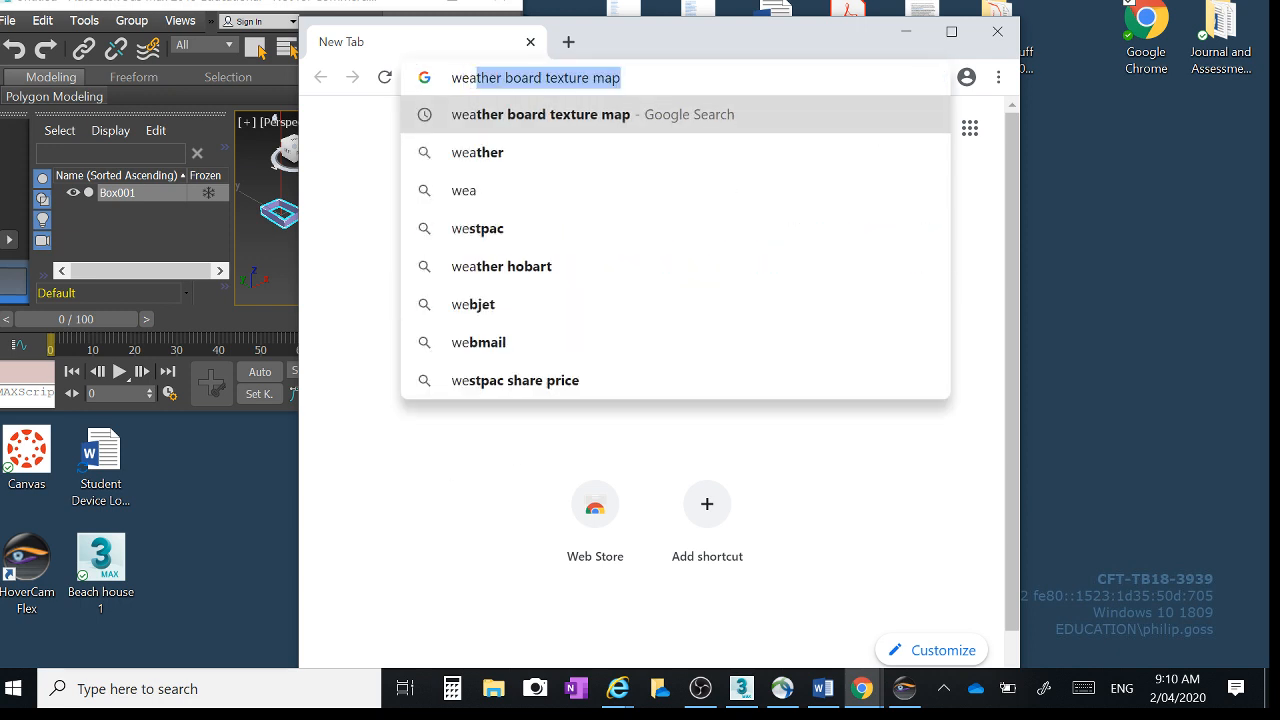
{"action": "type", "text": "therboar"}
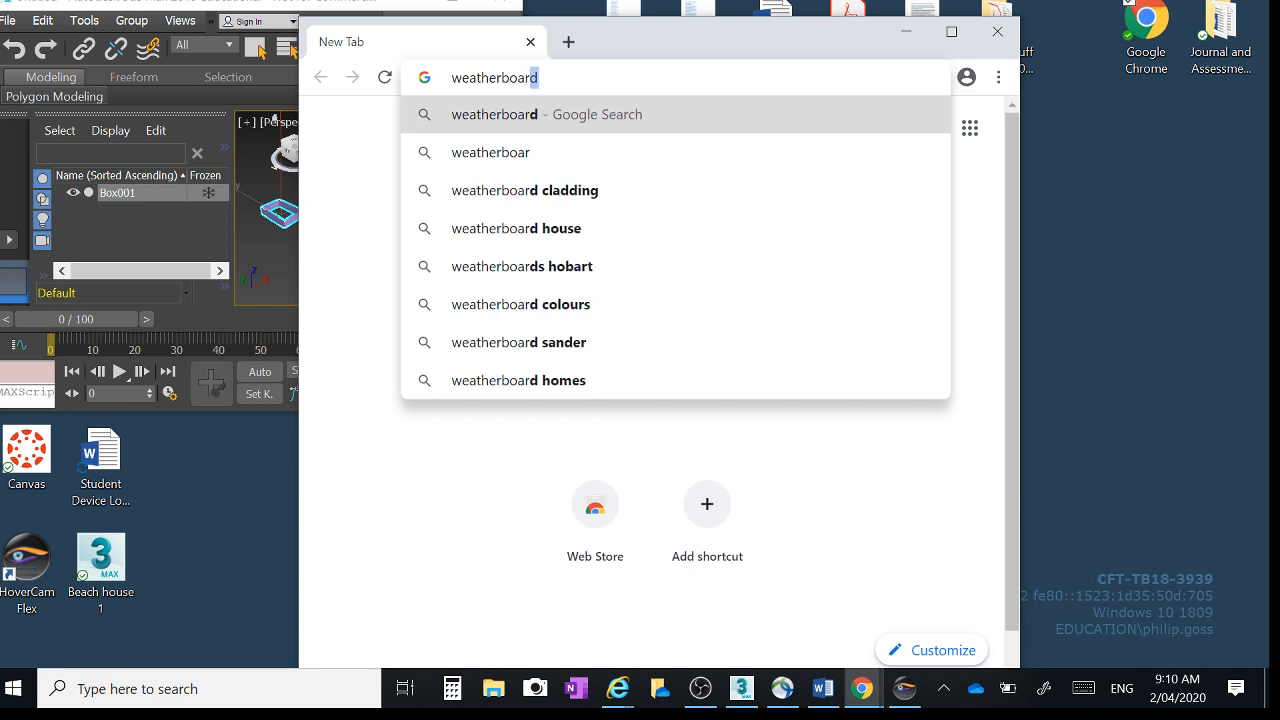
{"action": "type", "text": "d textur"}
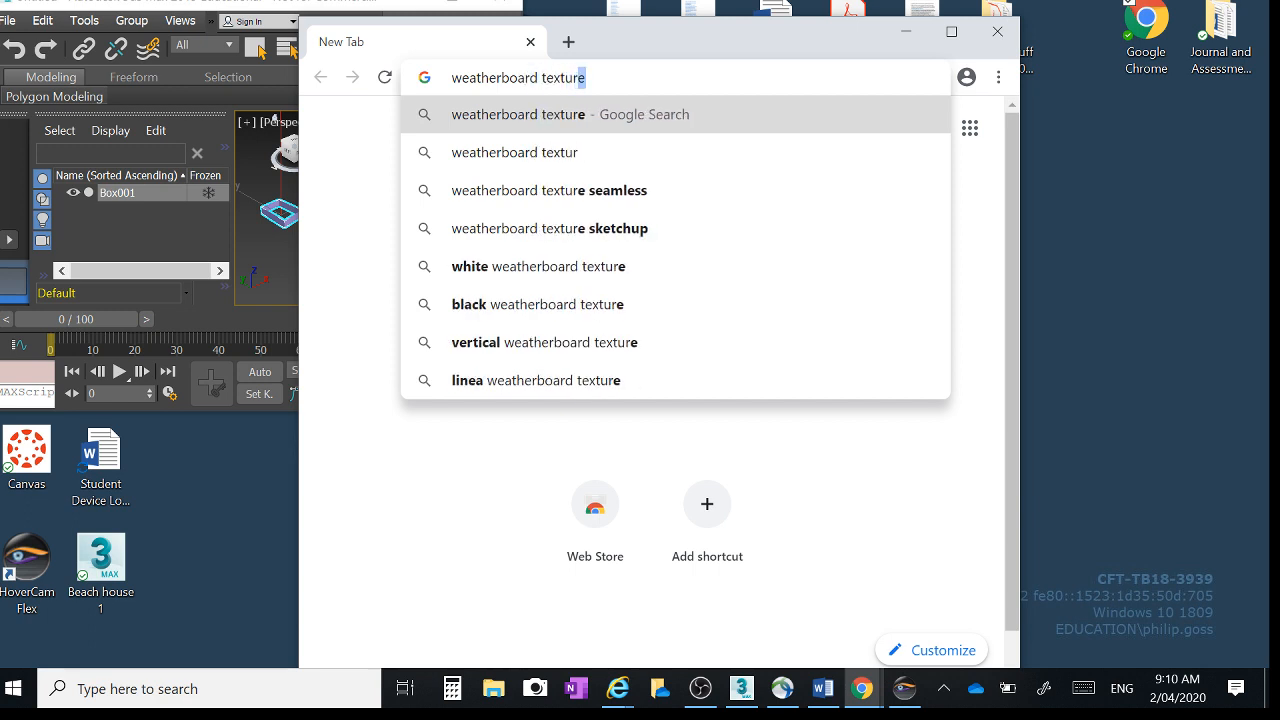
{"action": "type", "text": "e map"}
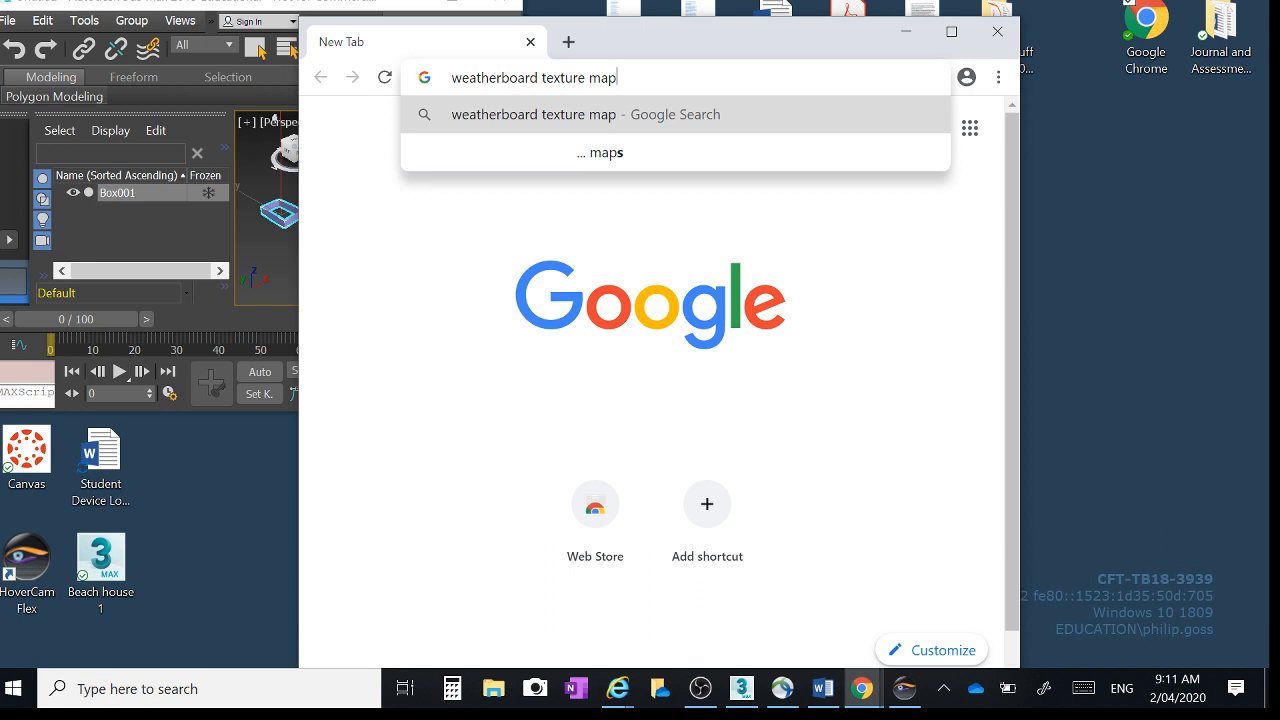
{"action": "key", "text": "Return"}
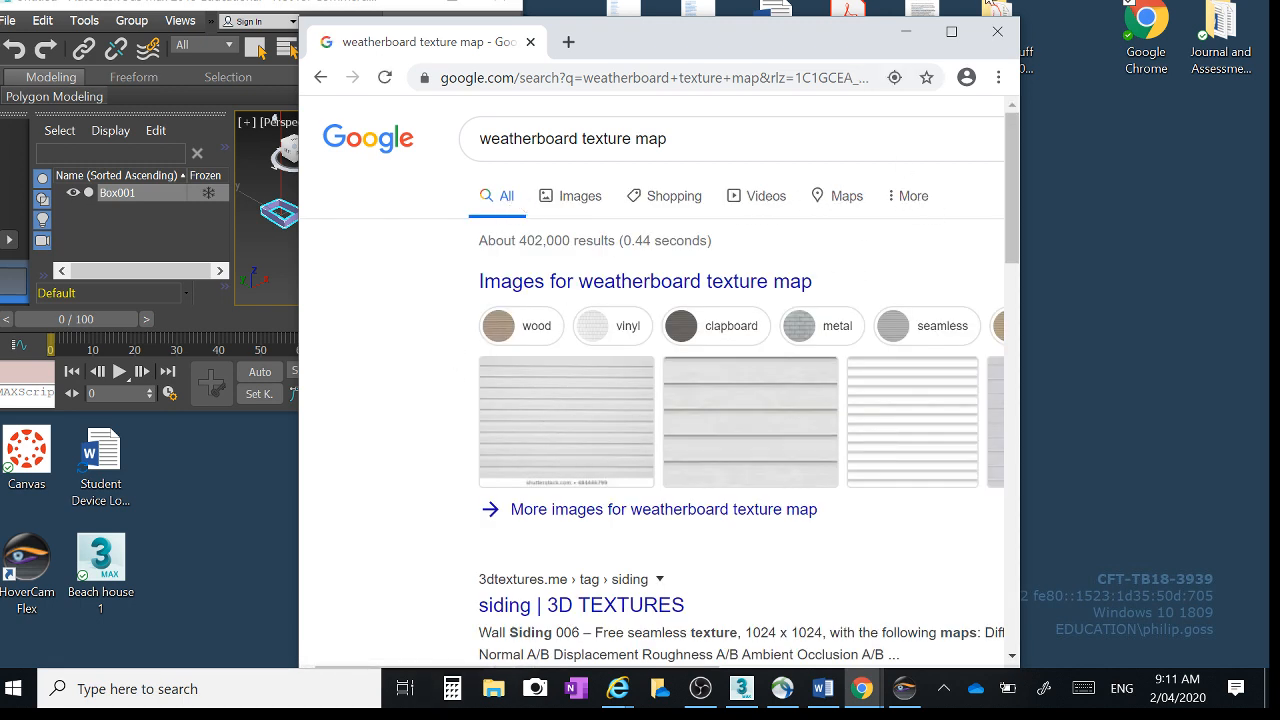
{"action": "left_click", "coordinate": [952, 32]}
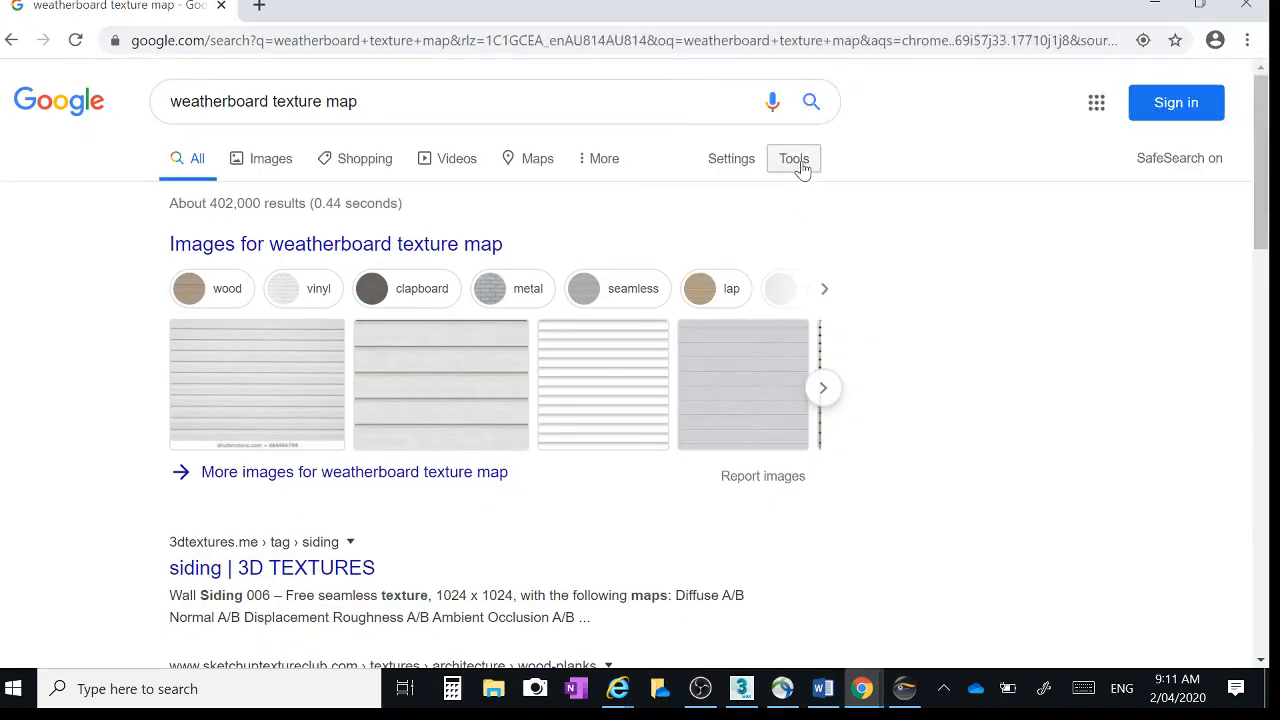
{"action": "left_click", "coordinate": [796, 160]}
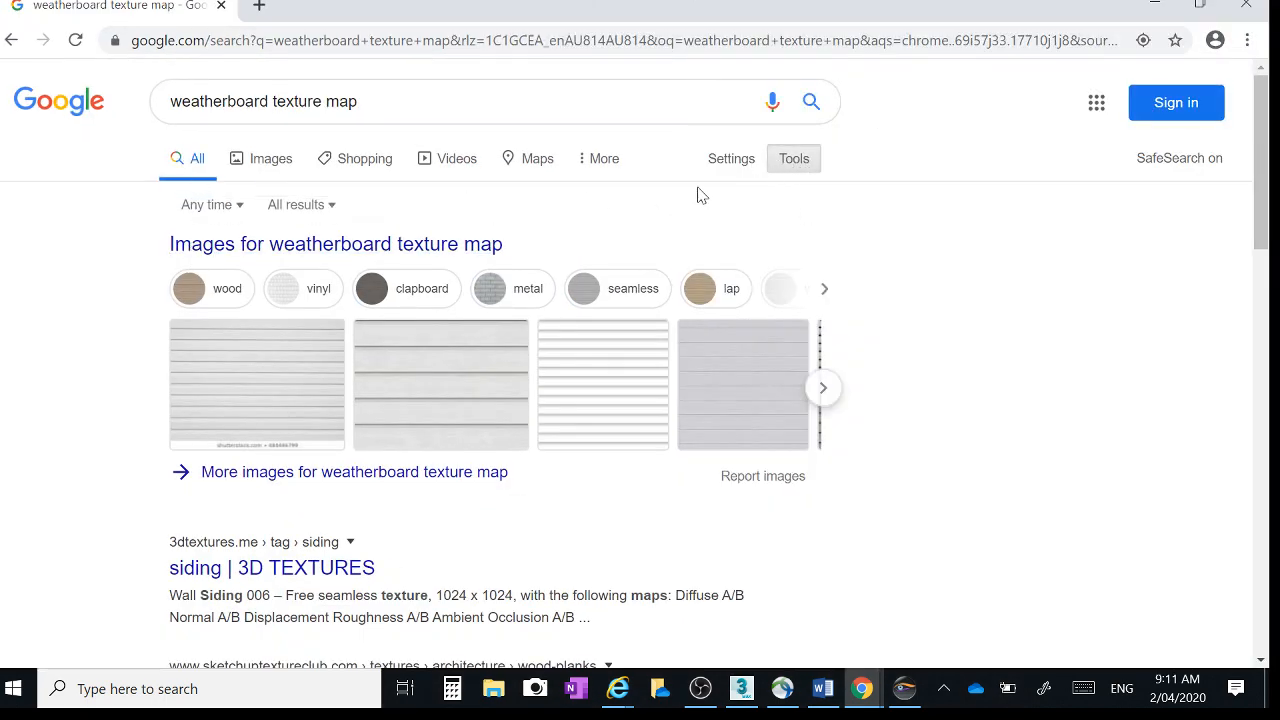
{"action": "left_click", "coordinate": [788, 166]}
{"action": "left_click", "coordinate": [788, 165]}
{"action": "left_click", "coordinate": [220, 208]}
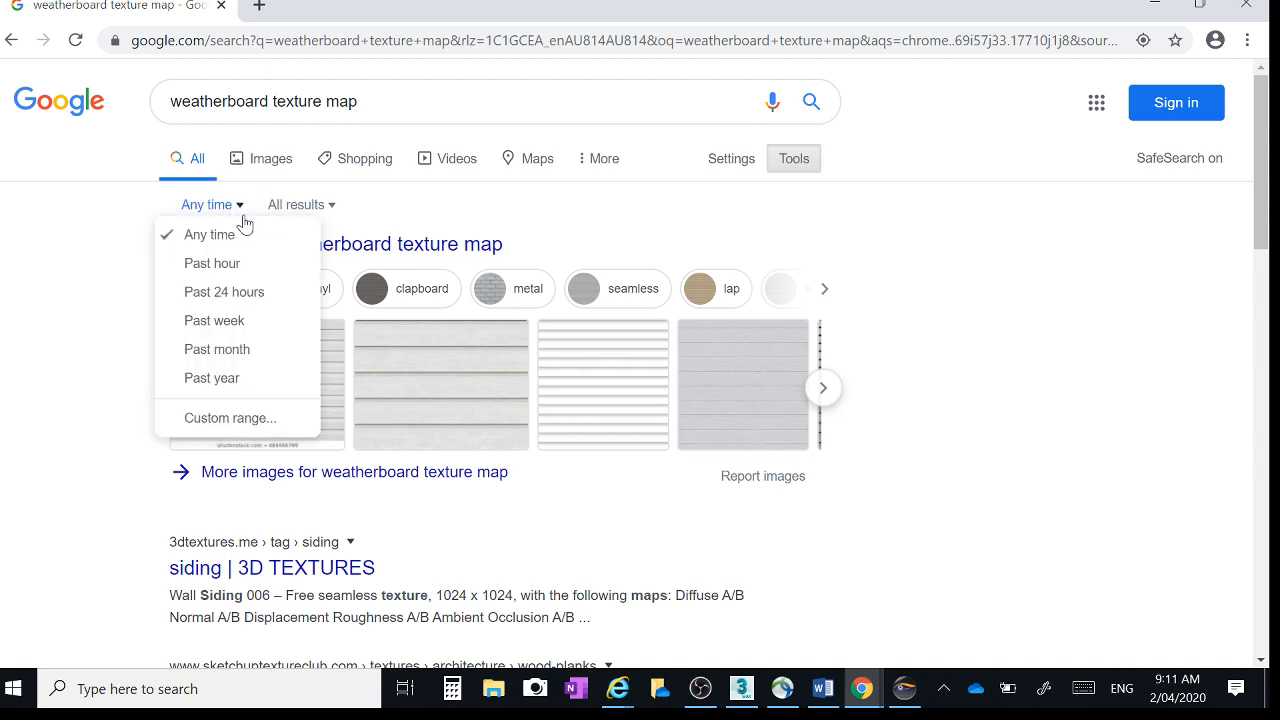
{"action": "left_click", "coordinate": [449, 214]}
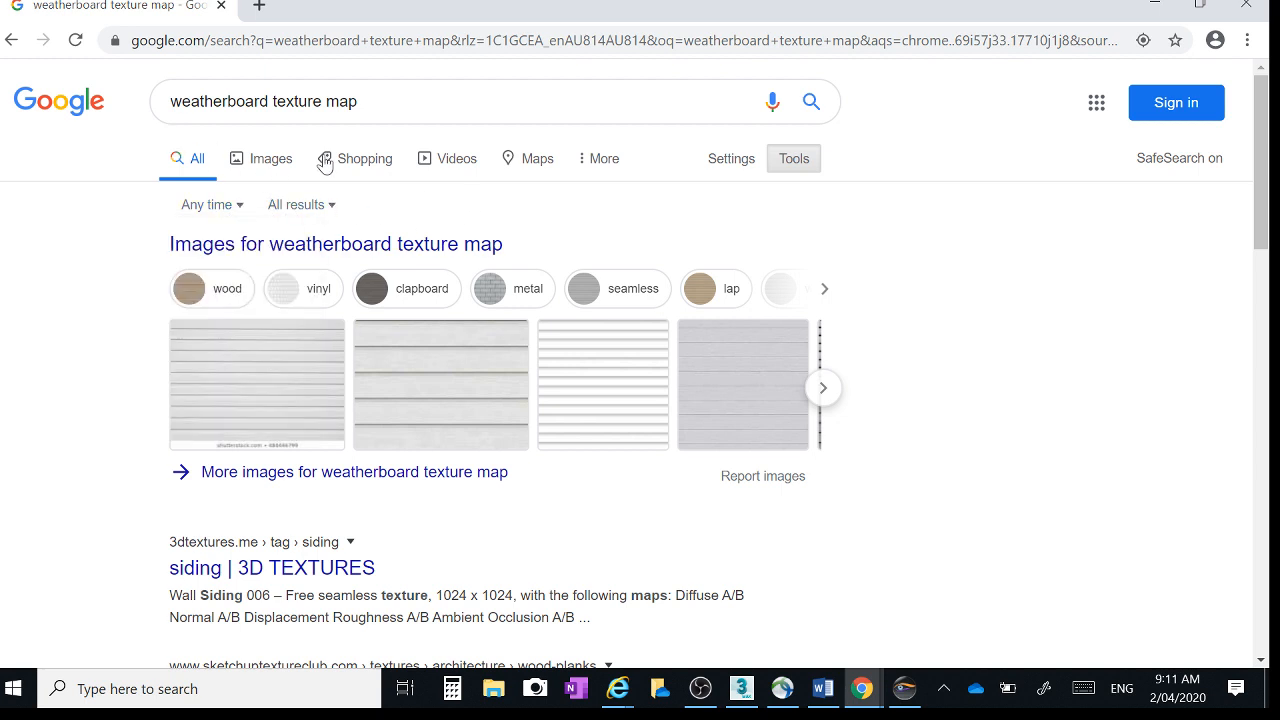
{"action": "left_click", "coordinate": [714, 166]}
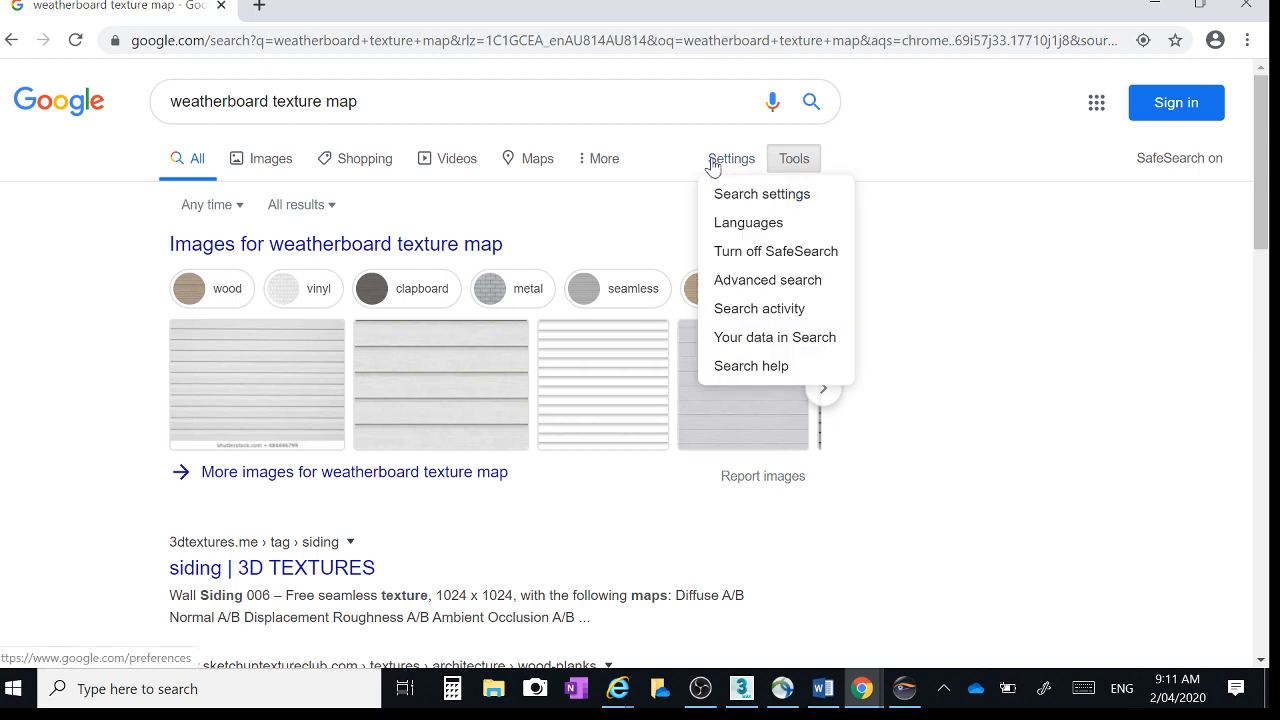
{"action": "left_click", "coordinate": [914, 225]}
{"action": "left_click", "coordinate": [800, 165]}
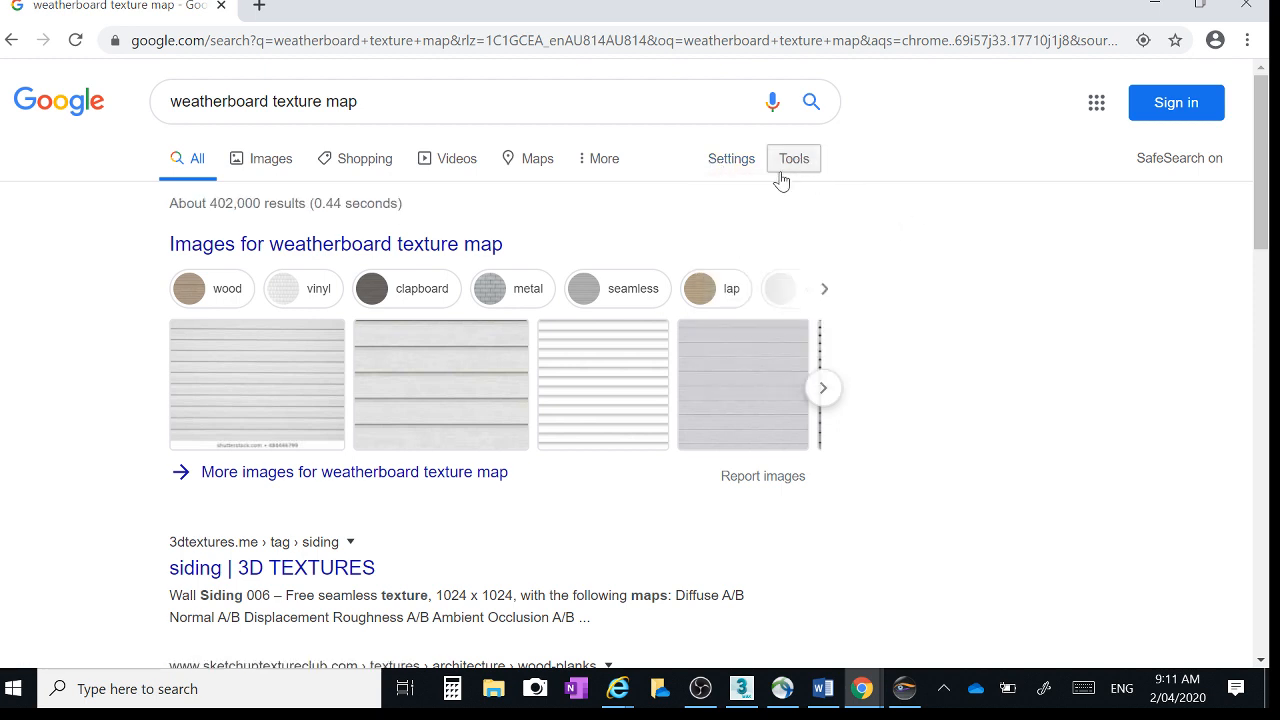
Step: Filter the image results to large sizes and open the New Zealand weatherboard wall picture from Flickr
{"action": "left_click", "coordinate": [258, 166]}
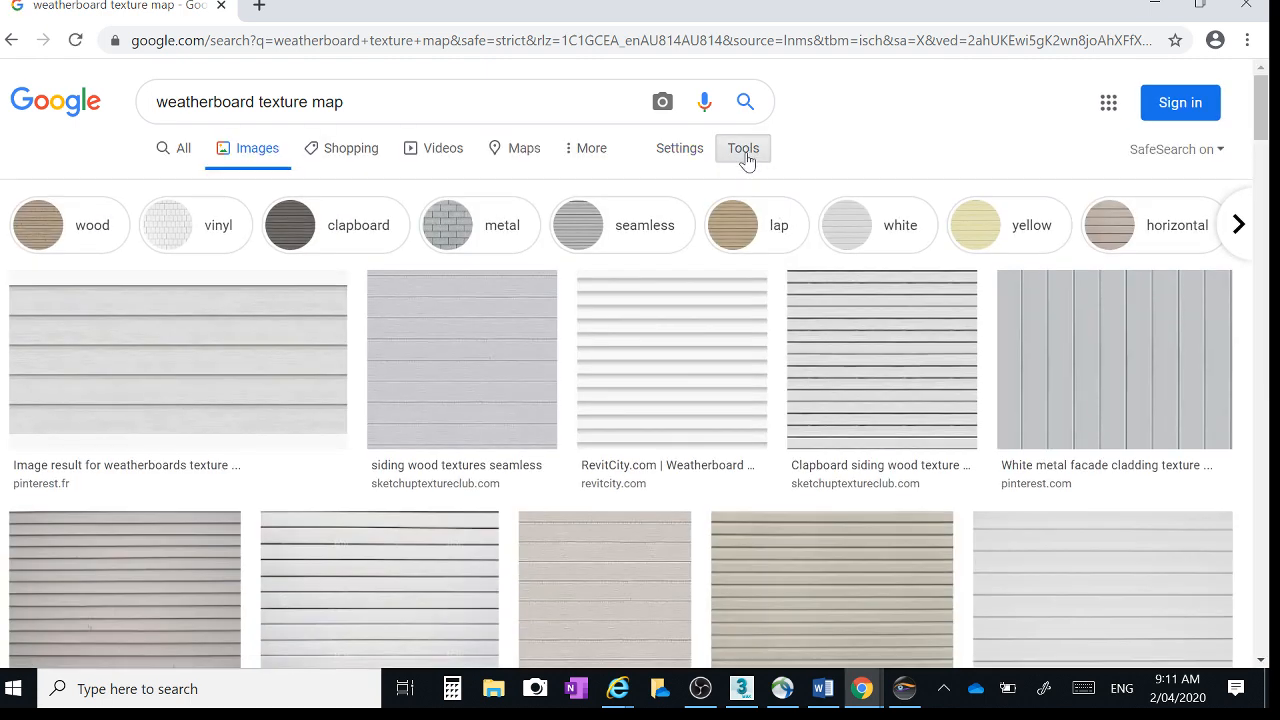
{"action": "left_click", "coordinate": [747, 152]}
{"action": "left_click", "coordinate": [163, 187]}
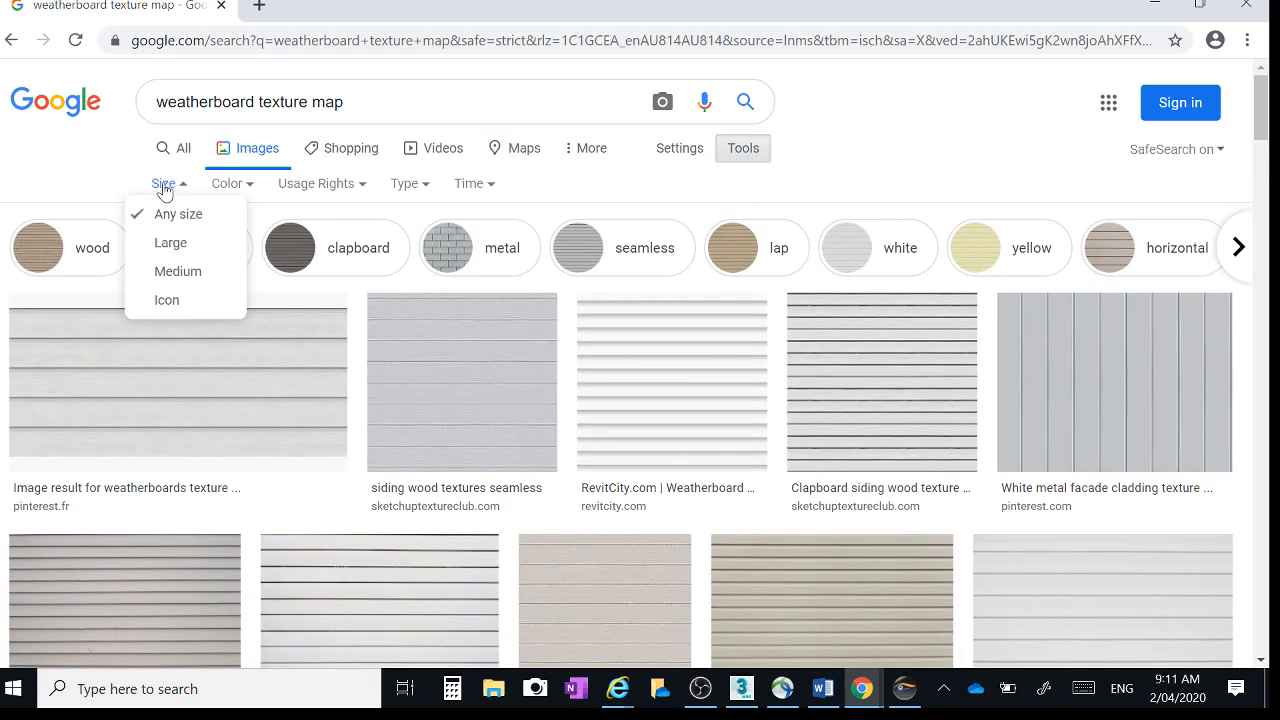
{"action": "left_click", "coordinate": [182, 245]}
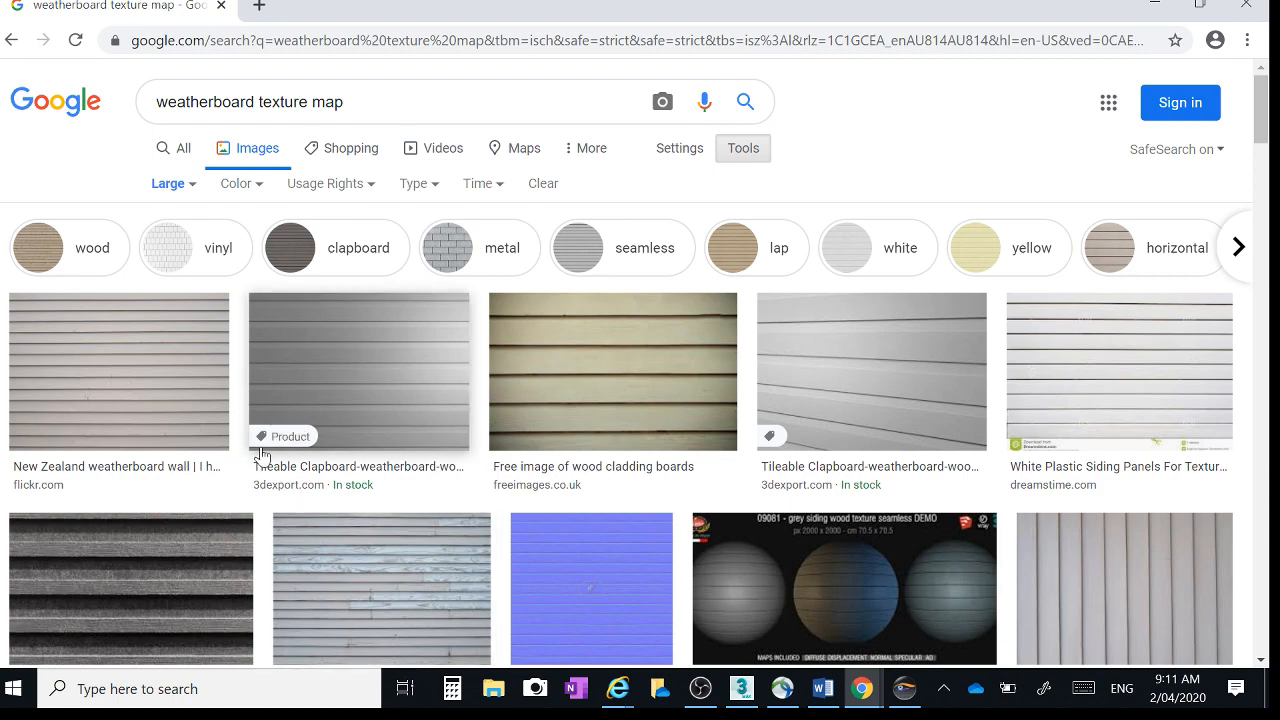
{"action": "scroll", "coordinate": [252, 395], "scroll_direction": "down", "scroll_amount": 3}
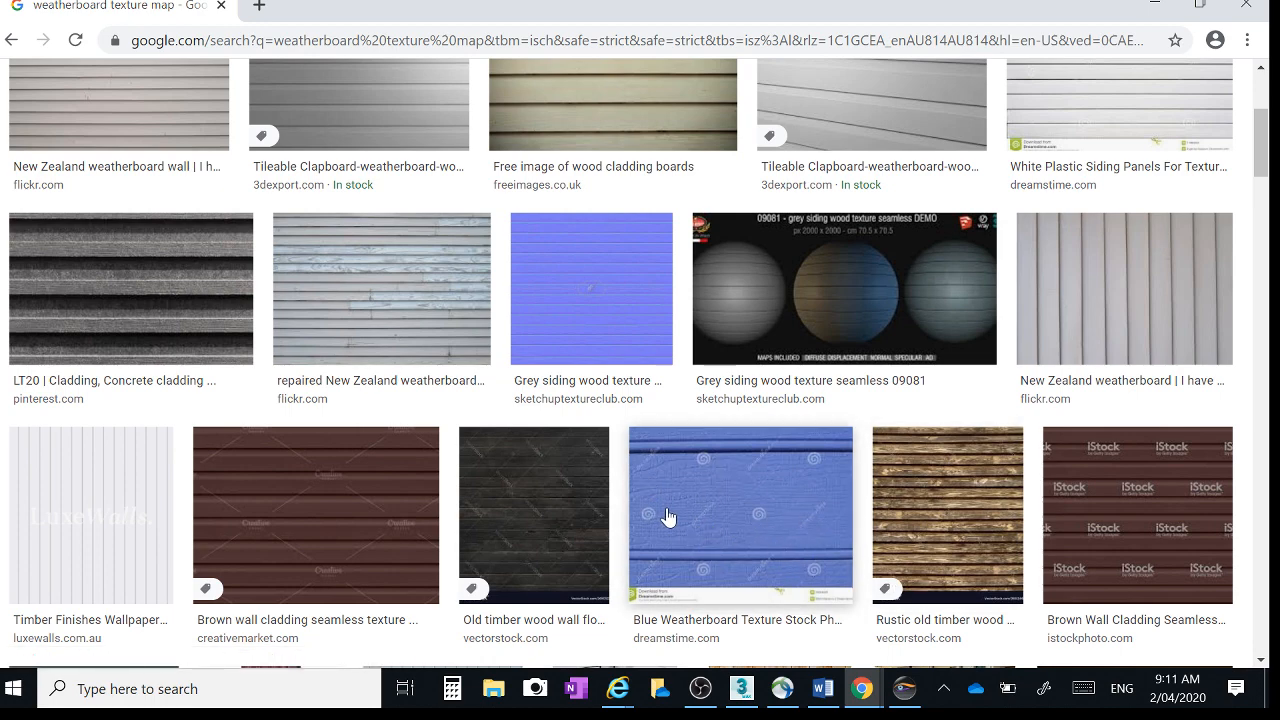
{"action": "scroll", "coordinate": [1040, 555], "scroll_direction": "up", "scroll_amount": 3}
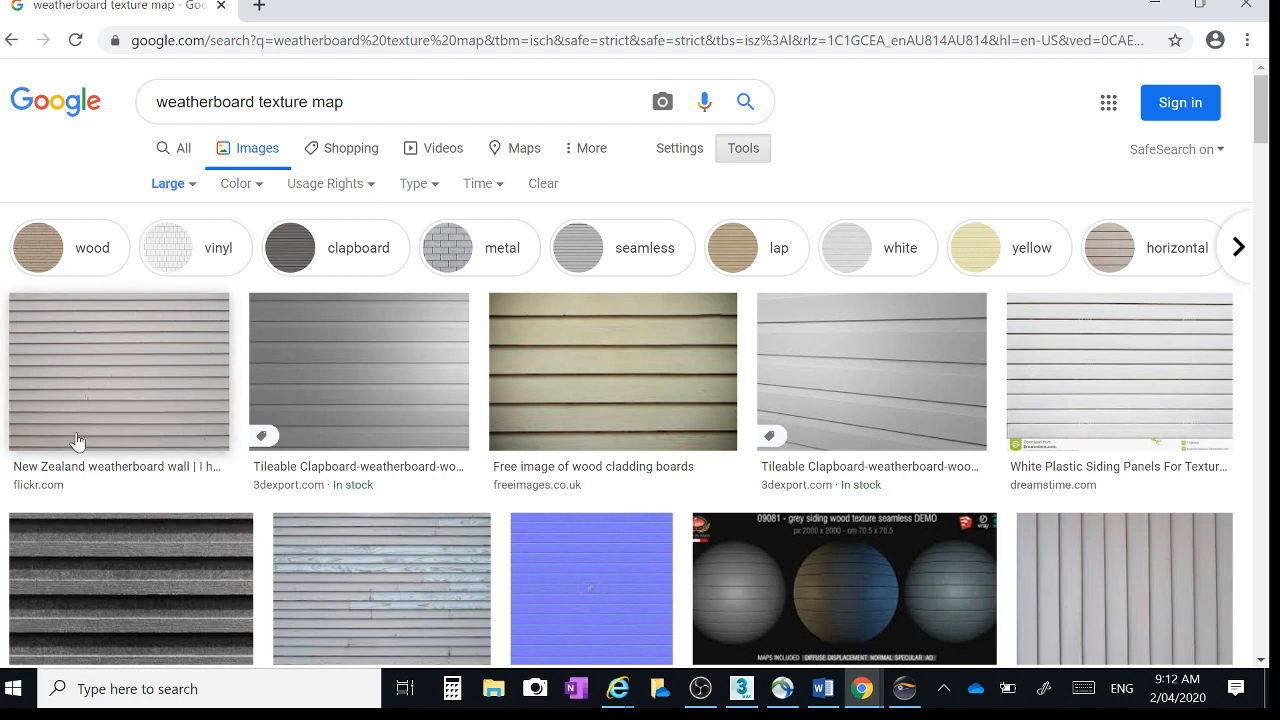
{"action": "left_click", "coordinate": [91, 397]}
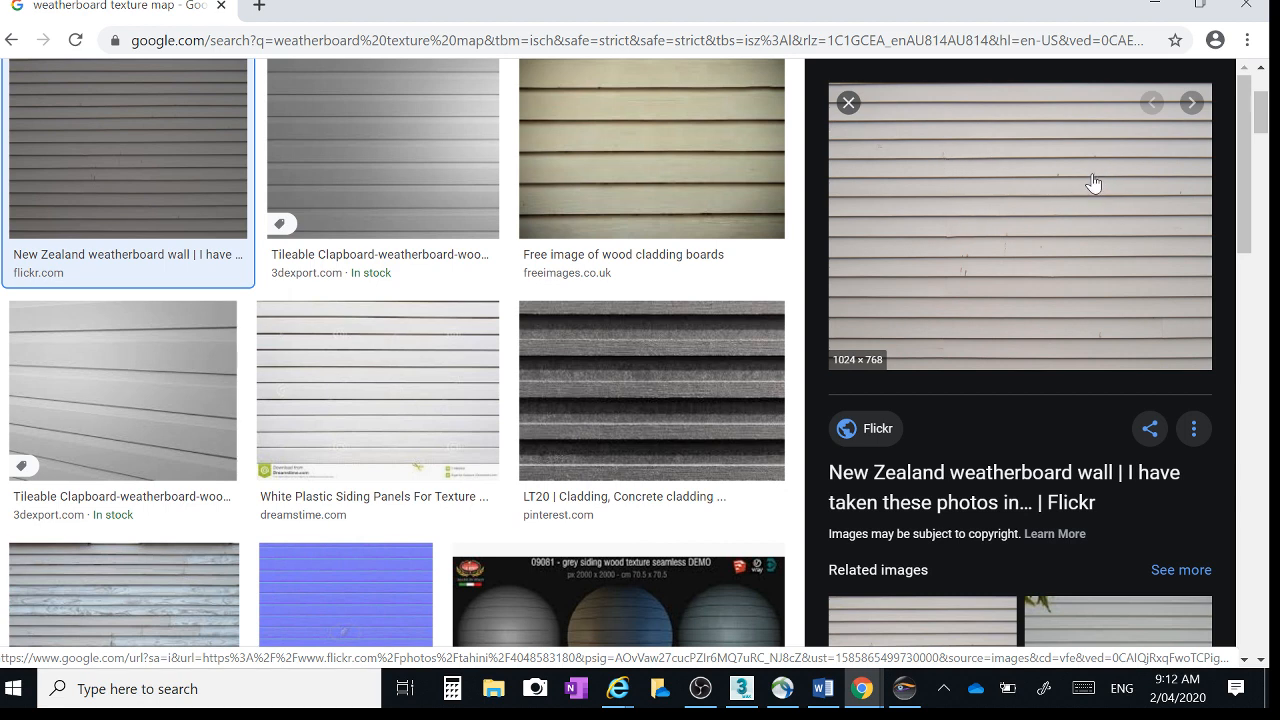
Step: Save the weatherboard wall picture to the Desktop as a JPEG named "Weather board 0204"
{"action": "right_click", "coordinate": [978, 220]}
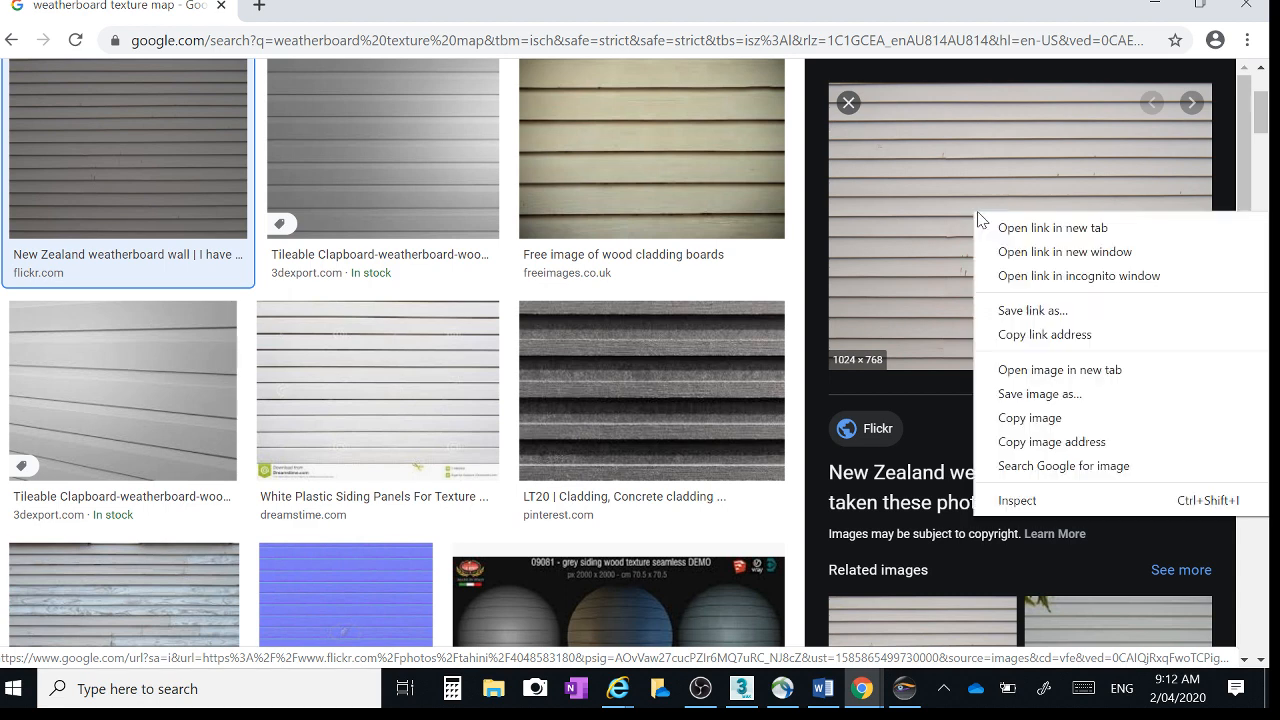
{"action": "left_click", "coordinate": [1037, 394]}
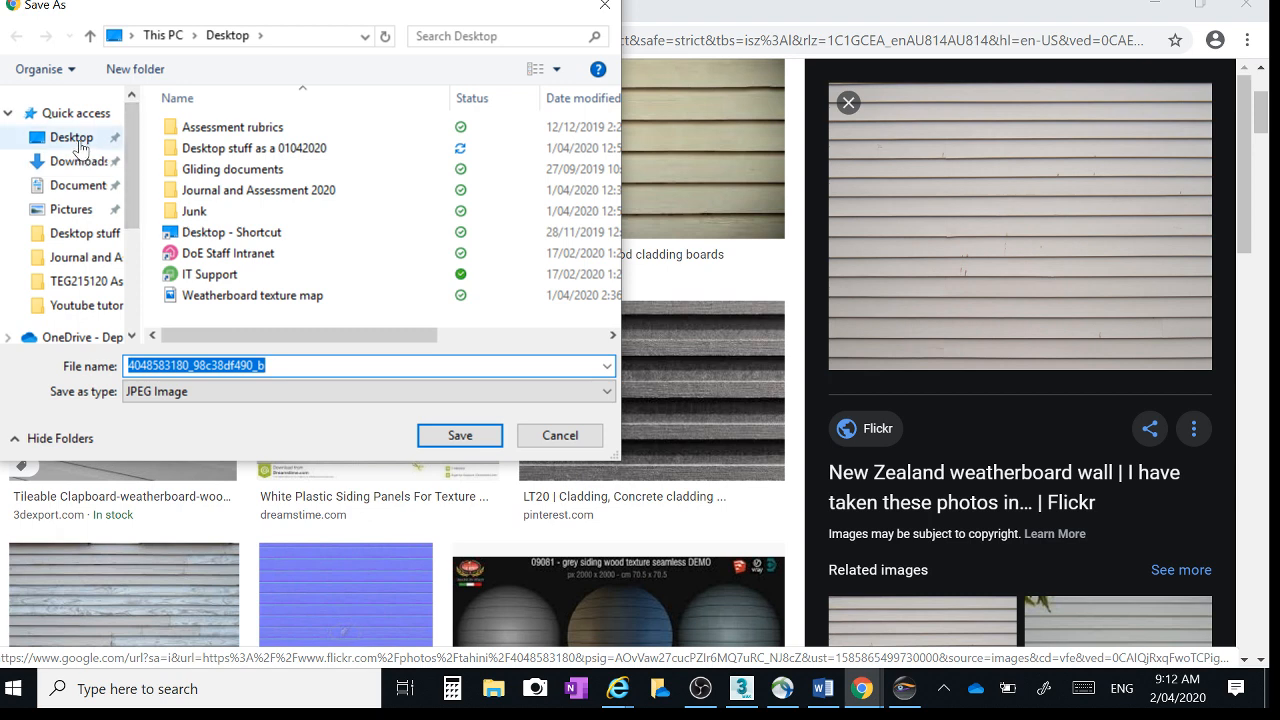
{"action": "left_click", "coordinate": [77, 137]}
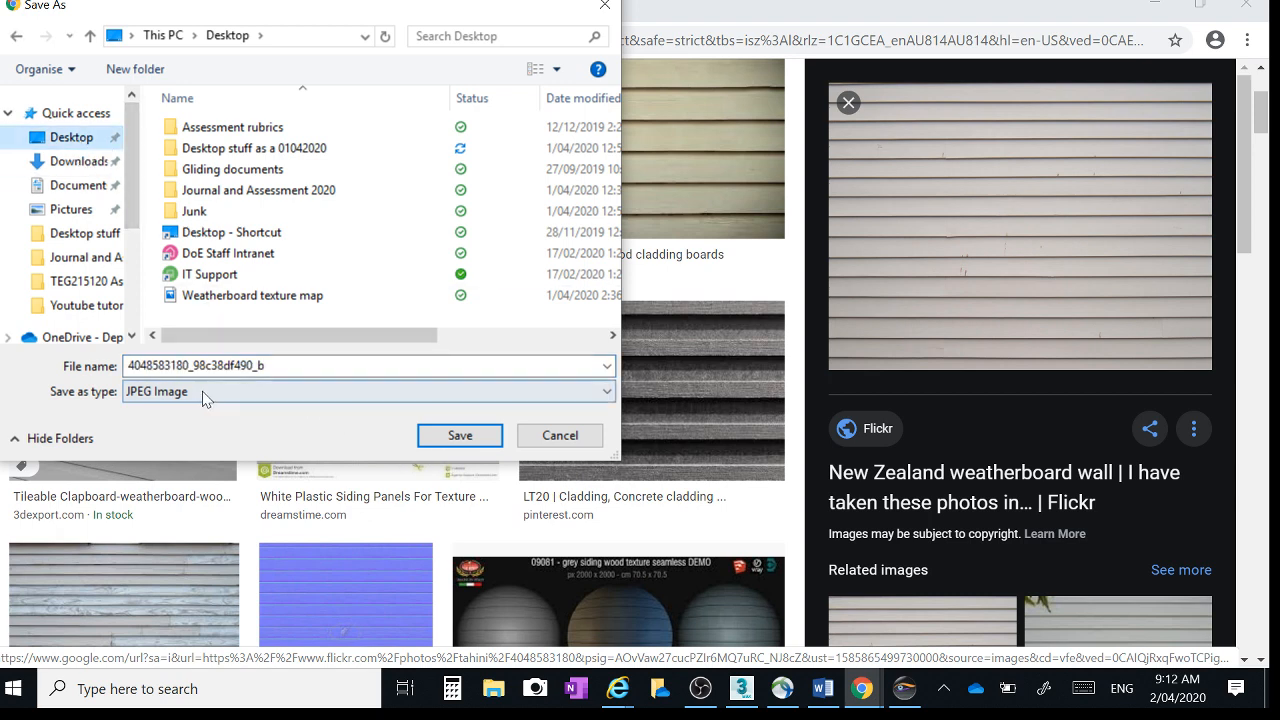
{"action": "left_click", "coordinate": [300, 366]}
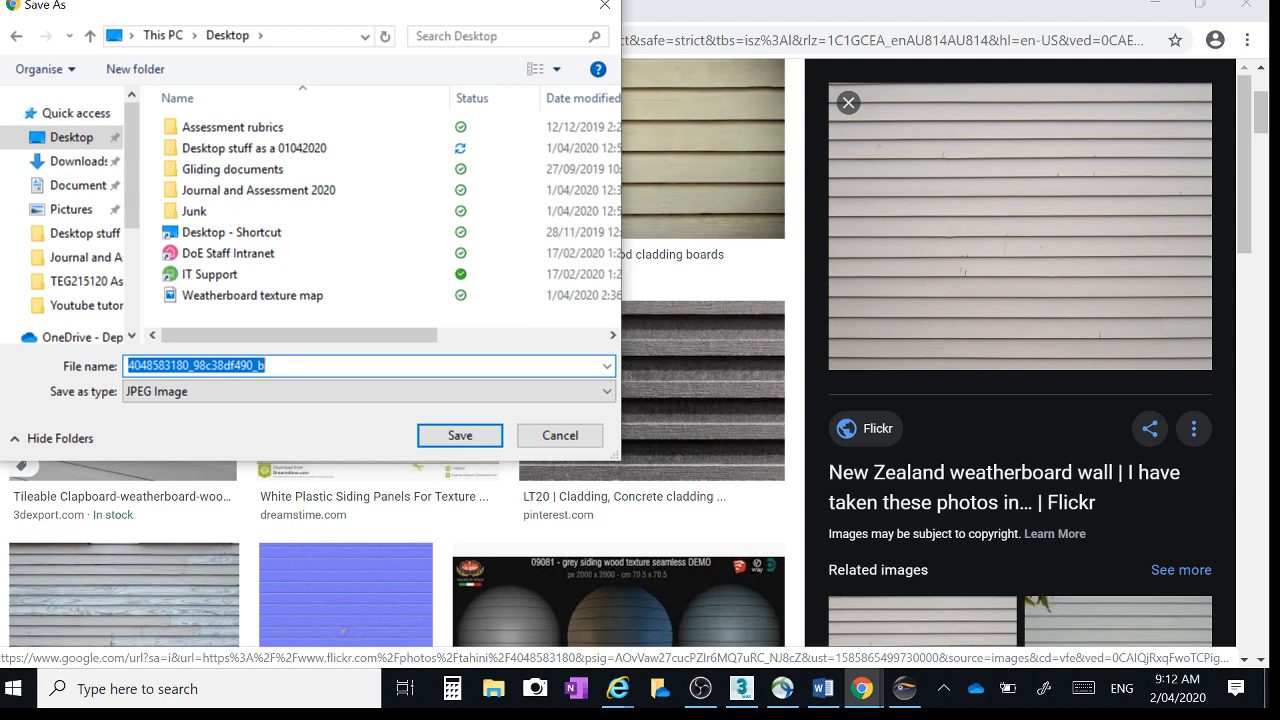
{"action": "type", "text": "W"}
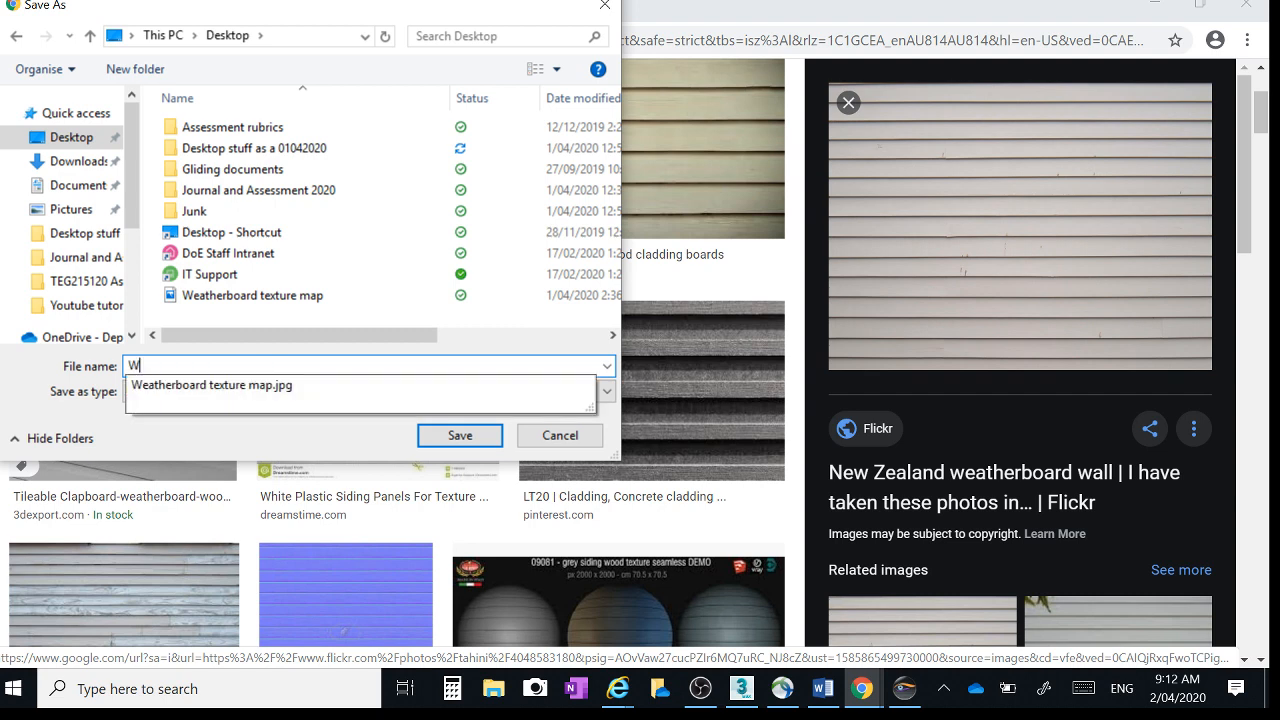
{"action": "type", "text": "eather board 0204"}
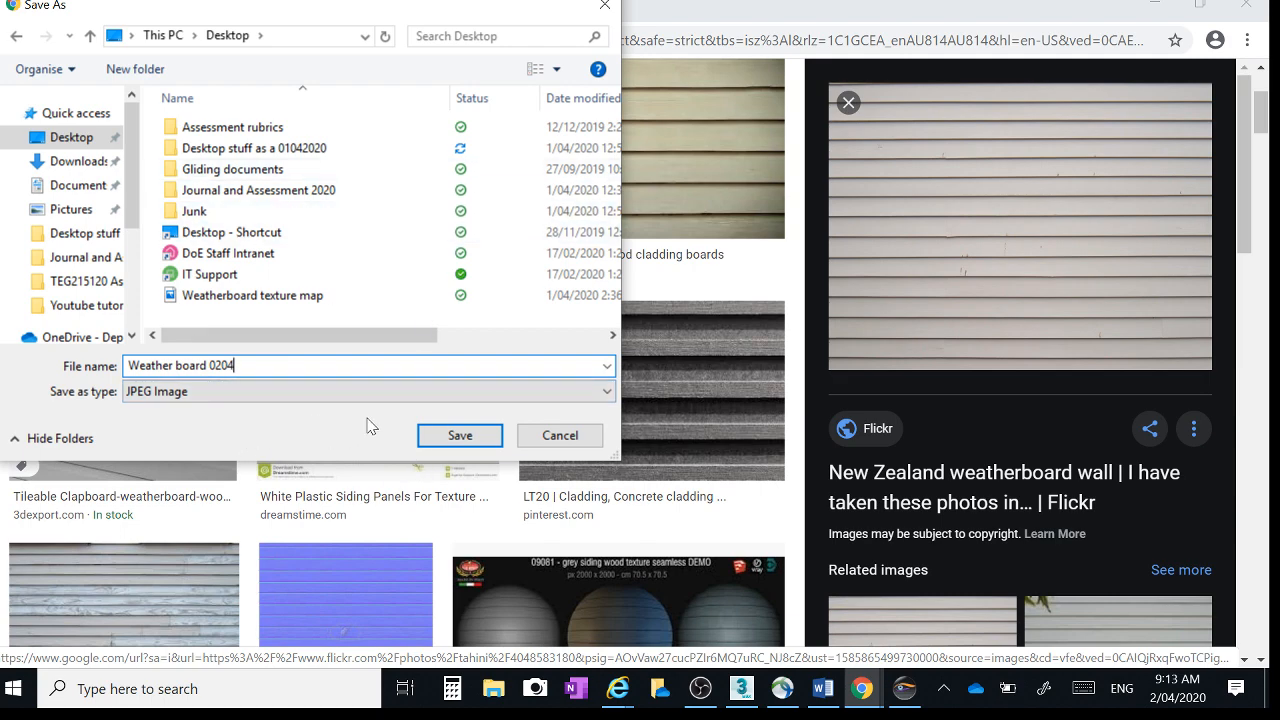
{"action": "left_click", "coordinate": [459, 435]}
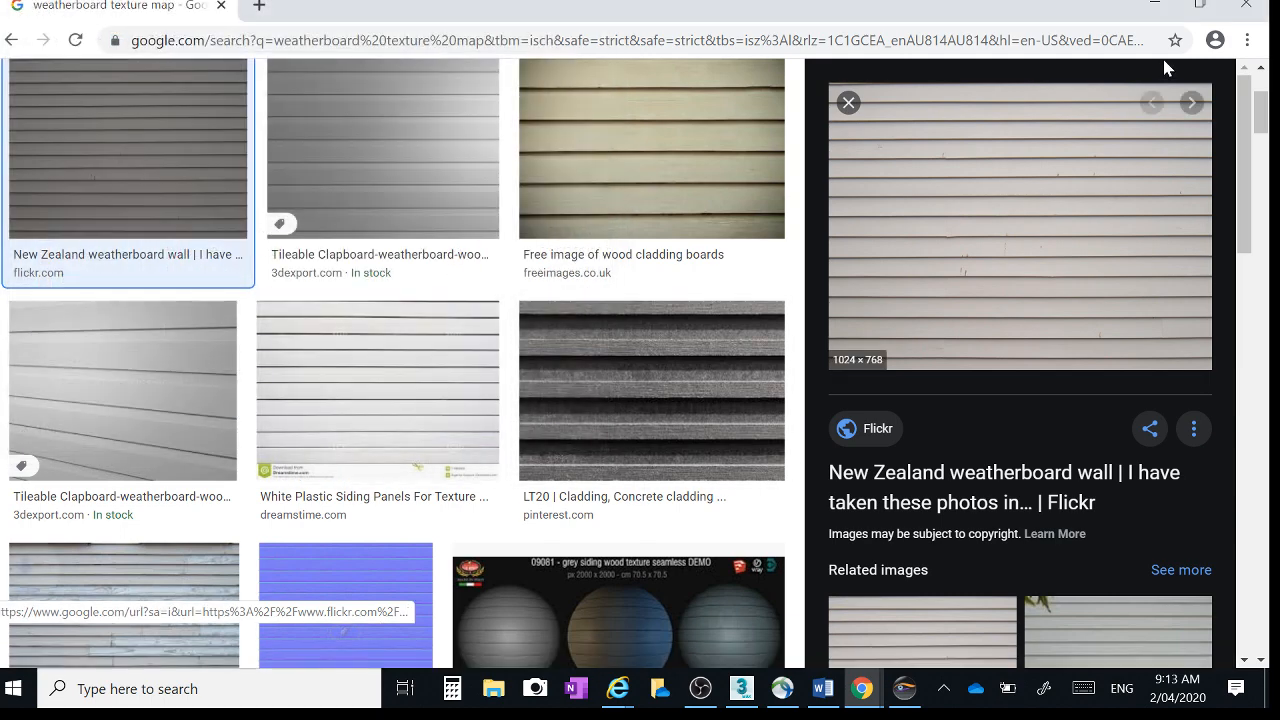
Step: Switch to 3ds Max and place its reduced window beside the desktop icons, exposing the Weather board 0204 file
{"action": "left_click", "coordinate": [1157, 8]}
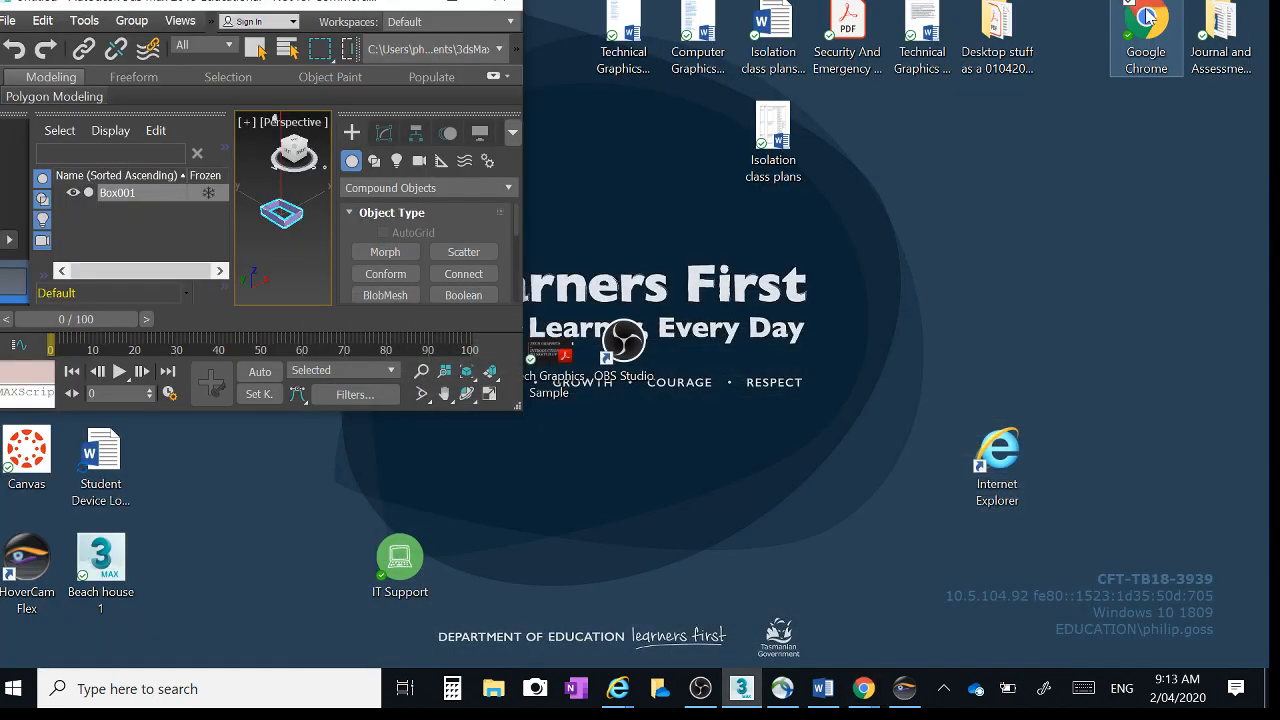
{"action": "left_click", "coordinate": [460, 5]}
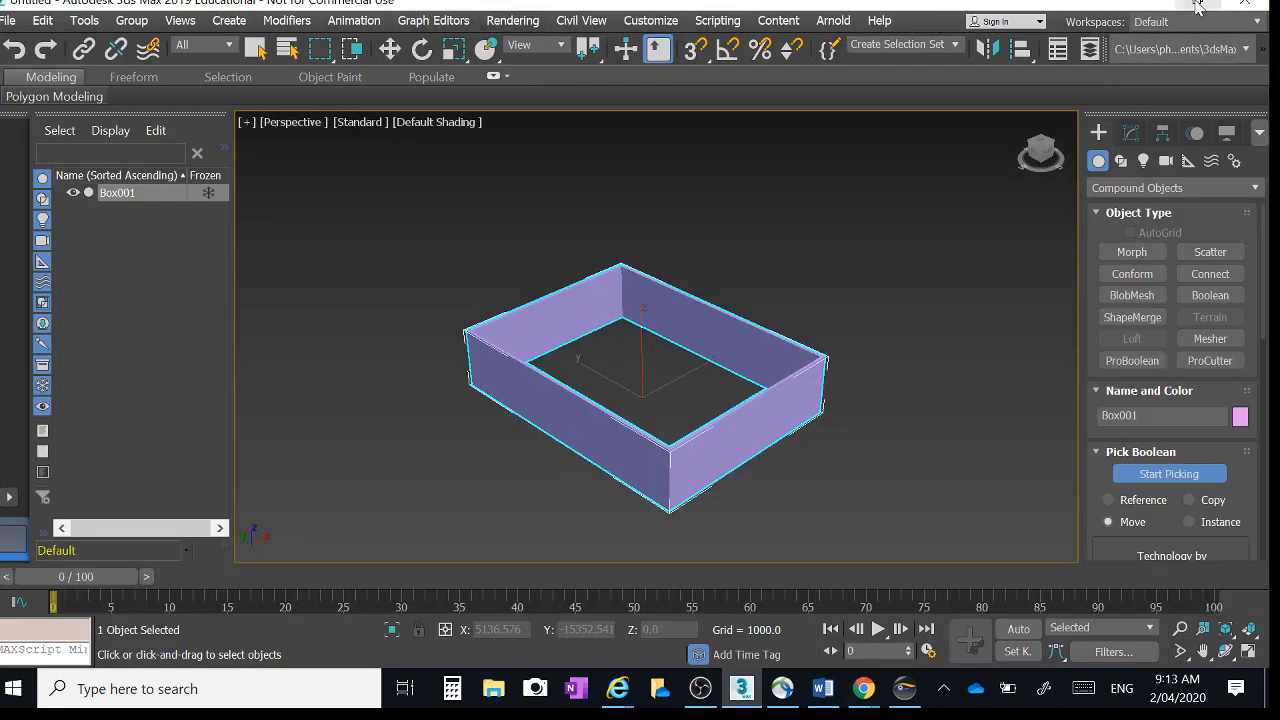
{"action": "left_click", "coordinate": [1197, 8]}
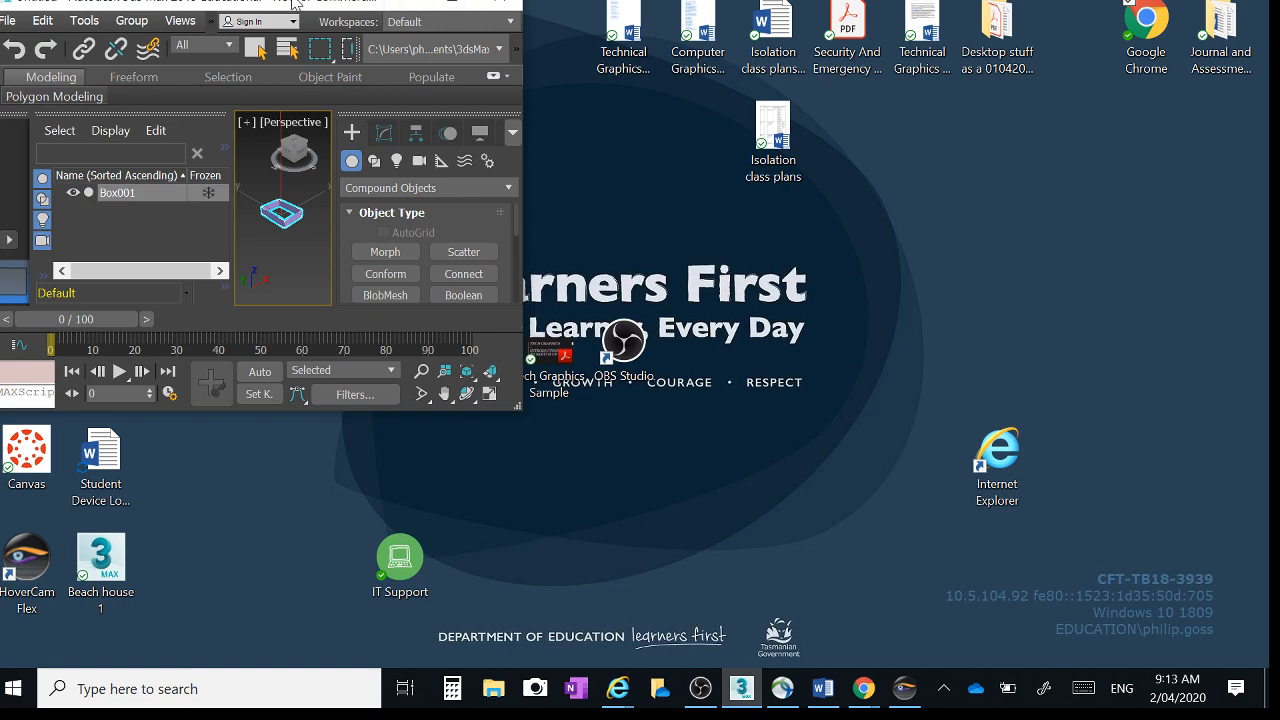
{"action": "left_click_drag", "start_coordinate": [294, 4], "coordinate": [668, 90]}
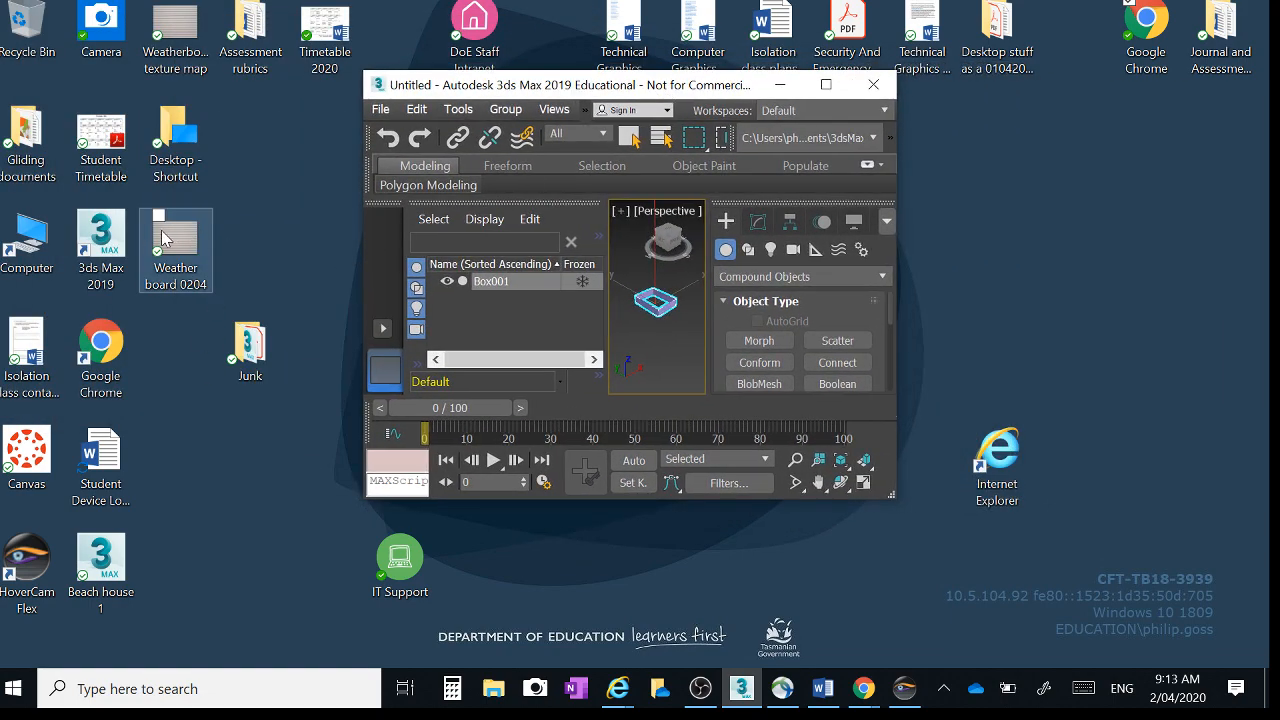
{"action": "left_click_drag", "start_coordinate": [165, 240], "coordinate": [652, 311]}
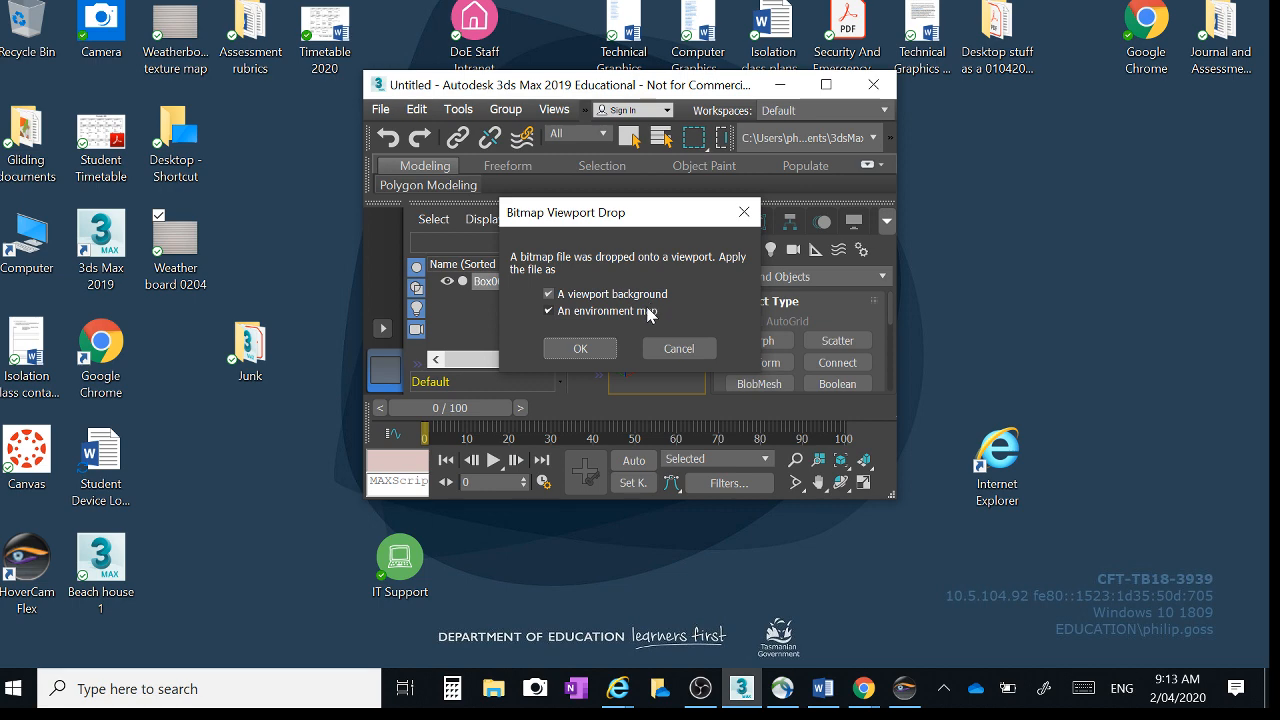
{"action": "left_click", "coordinate": [650, 312]}
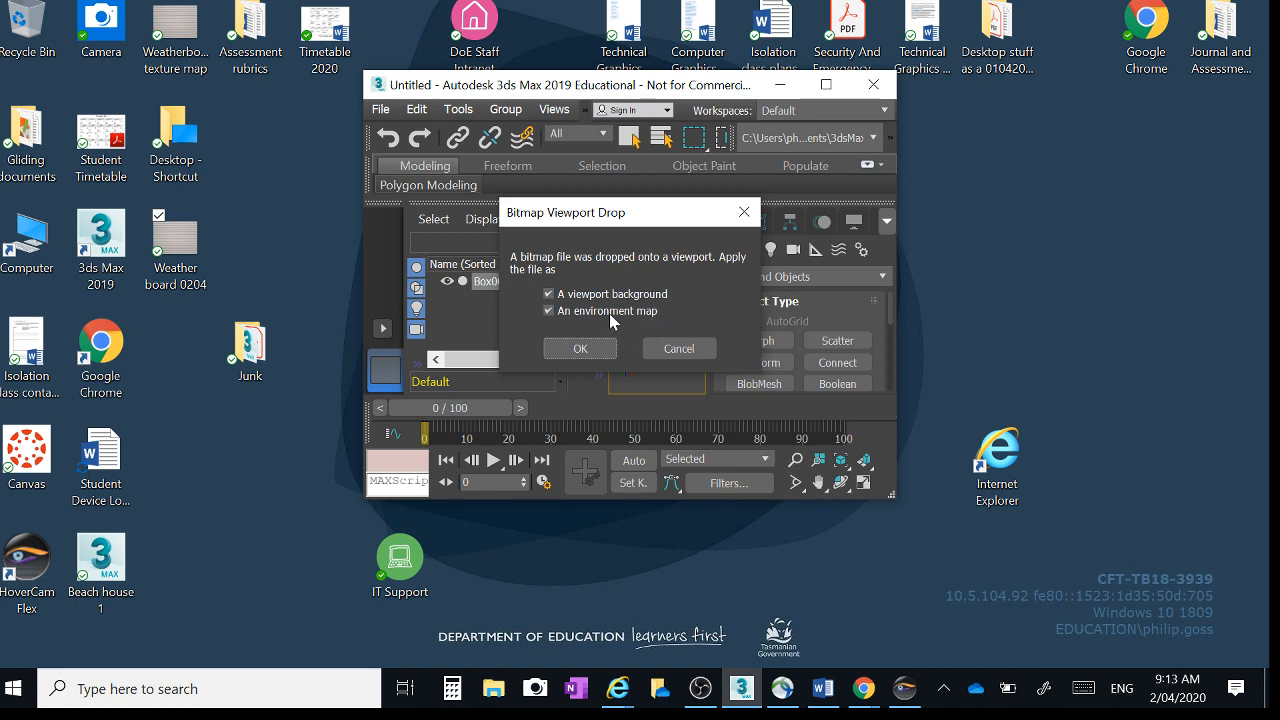
{"action": "left_click", "coordinate": [676, 350]}
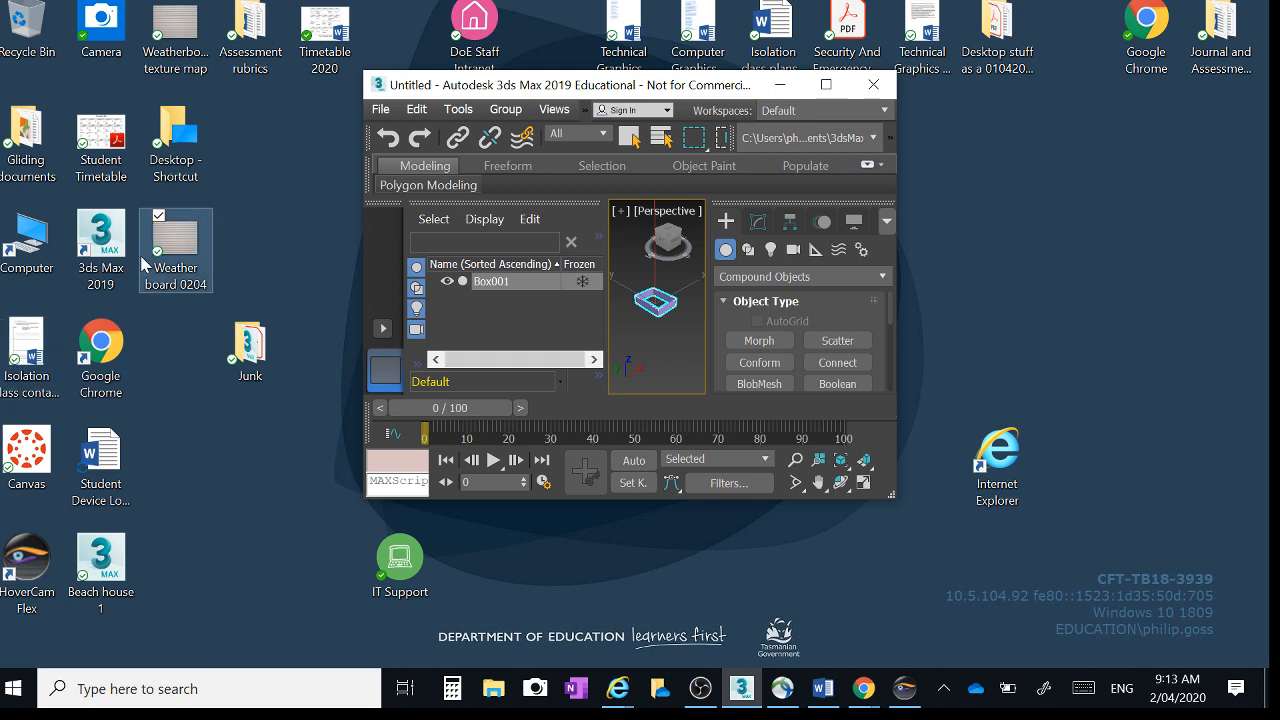
Step: Apply the Weather board 0204 image from the desktop to the hollow box's walls and maximize the 3ds Max window
{"action": "left_click_drag", "start_coordinate": [165, 252], "coordinate": [659, 303]}
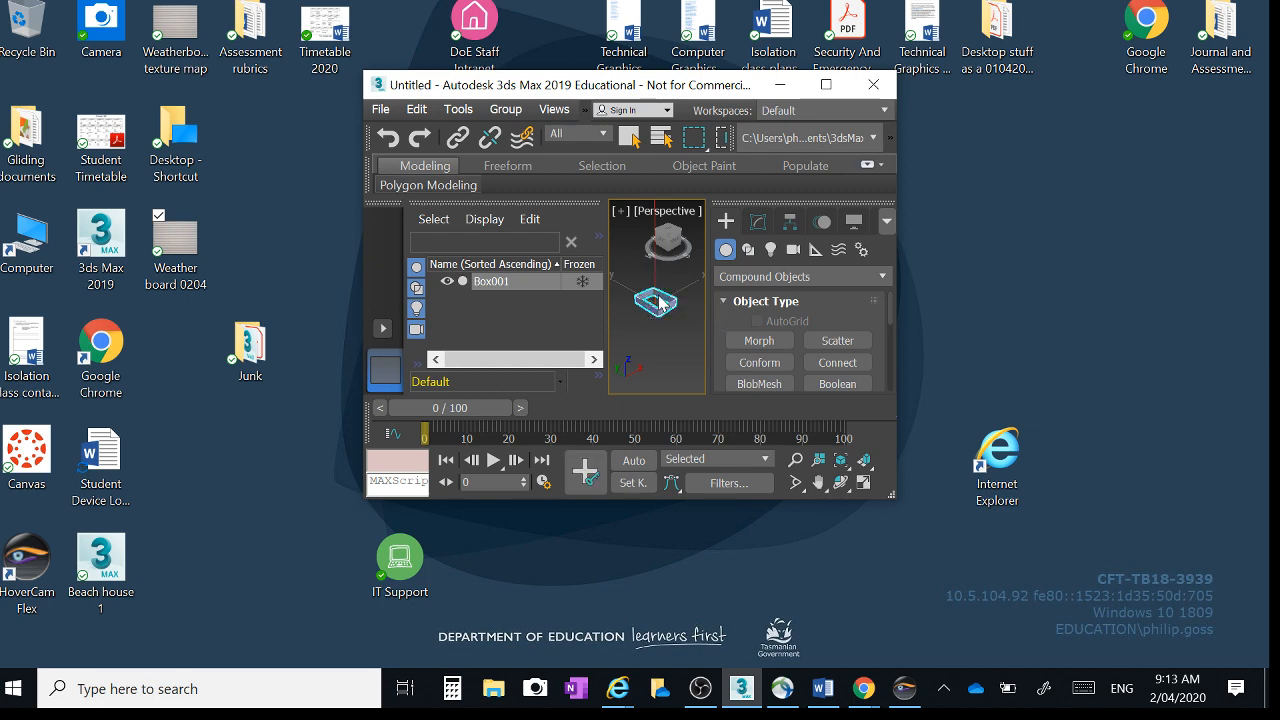
{"action": "left_click", "coordinate": [830, 87]}
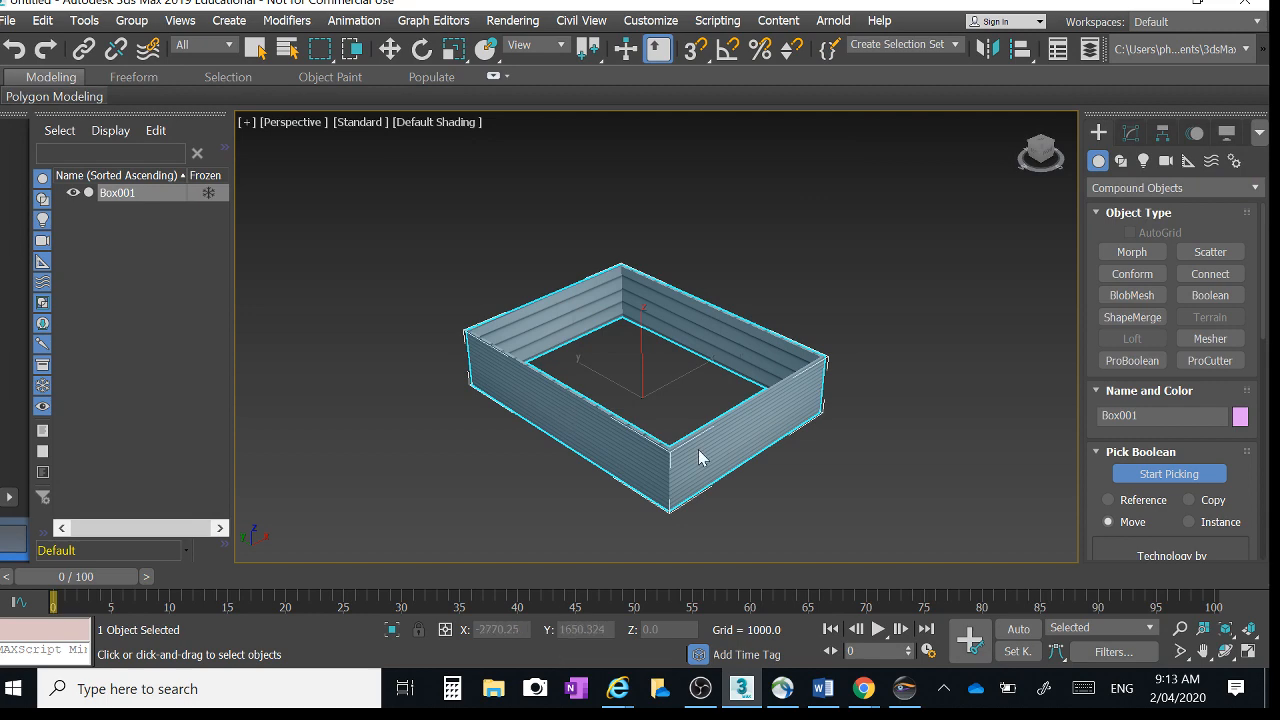
{"action": "left_click", "coordinate": [1180, 628]}
{"action": "left_click_drag", "start_coordinate": [700, 478], "coordinate": [704, 444]}
{"action": "middle_click_drag", "start_coordinate": [665, 428], "coordinate": [754, 506]}
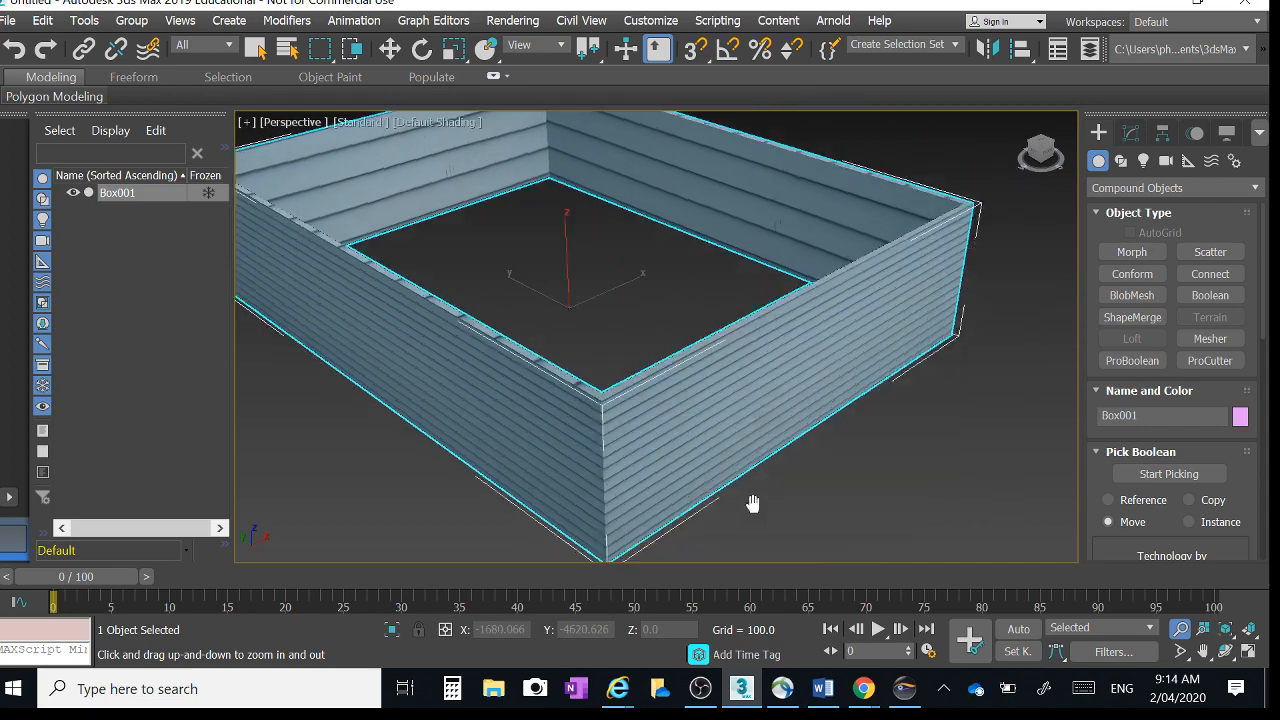
{"action": "middle_click_drag", "start_coordinate": [655, 285], "coordinate": [668, 323]}
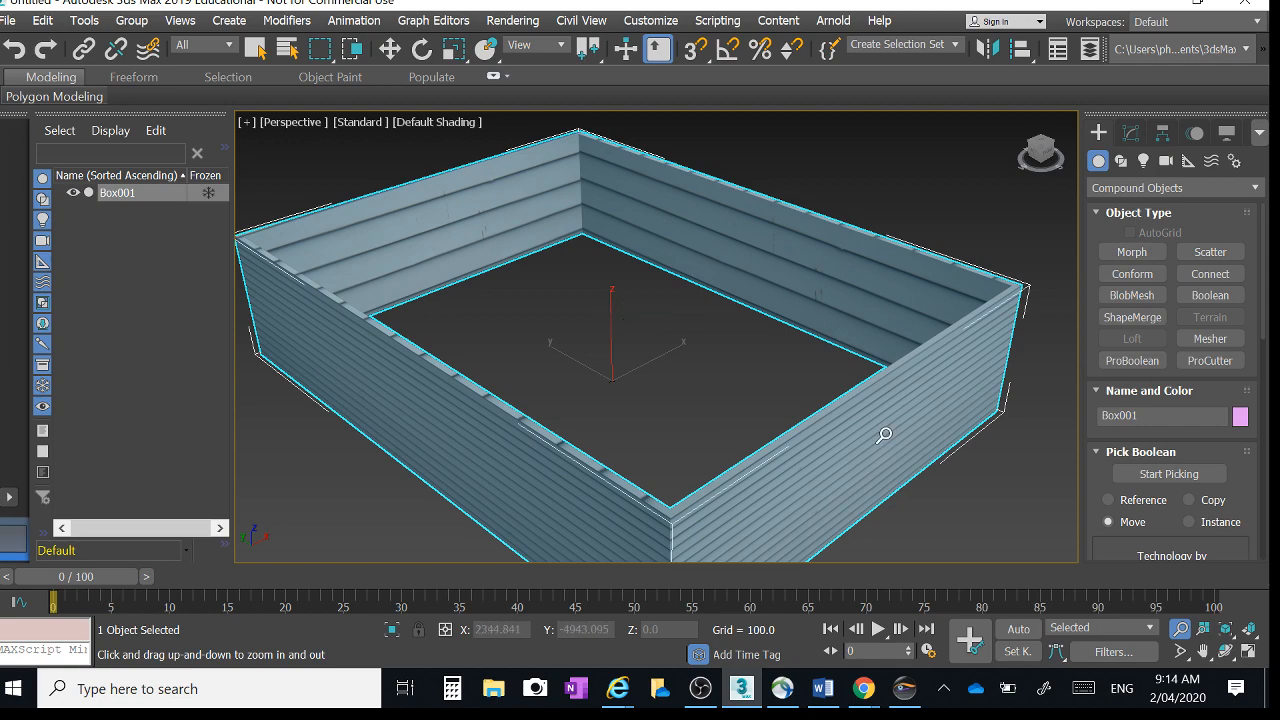
{"action": "middle_click_drag", "start_coordinate": [880, 434], "coordinate": [886, 383]}
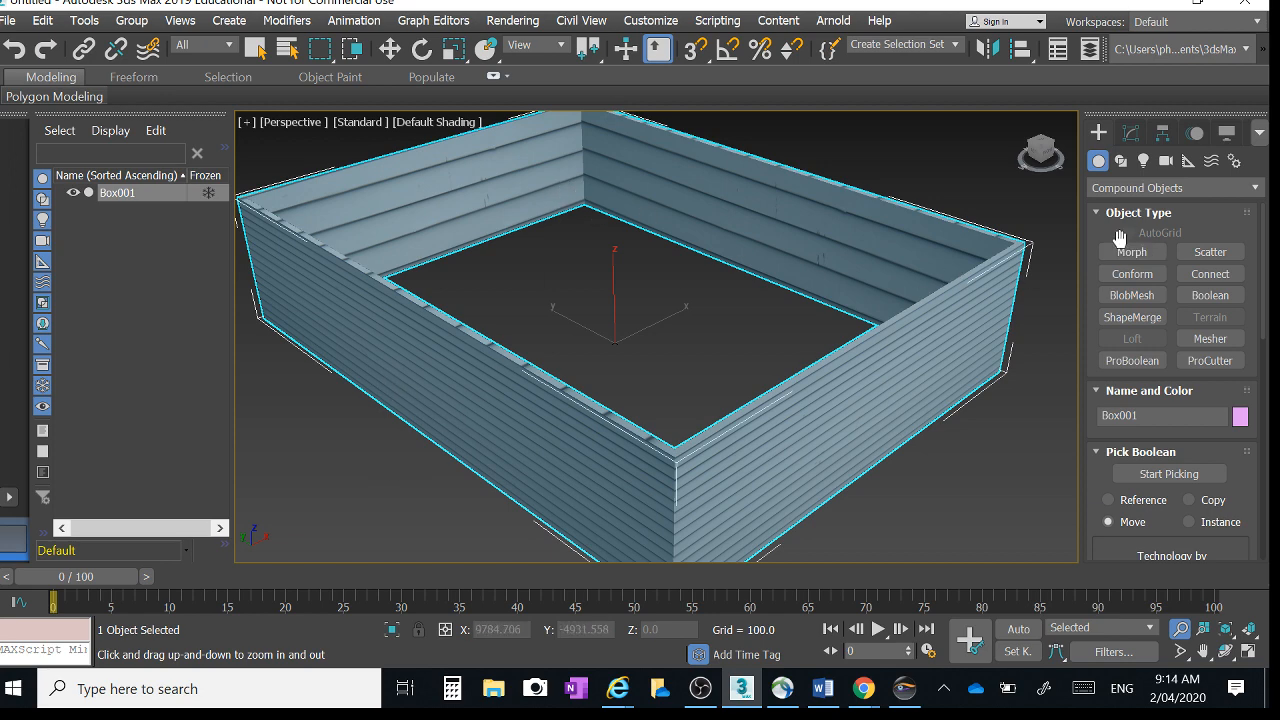
Step: Add a UVW Map modifier to the walls and set its mapping type to Box
{"action": "left_click", "coordinate": [1131, 133]}
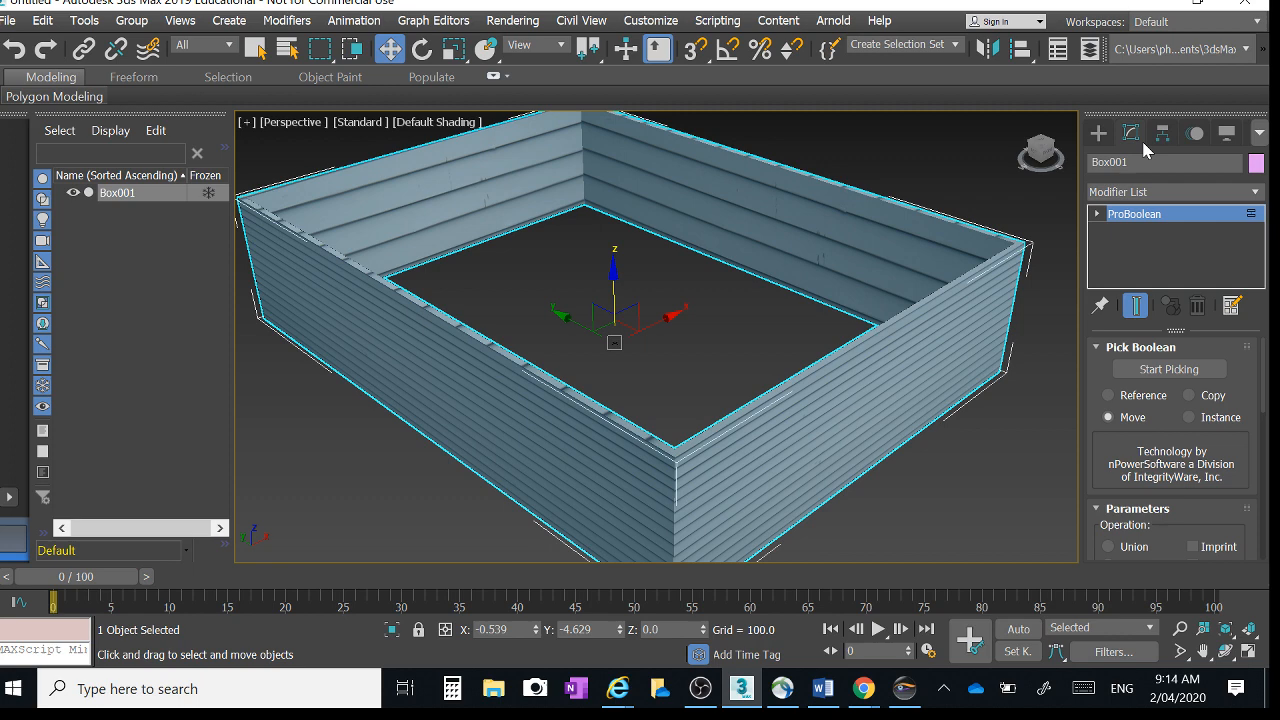
{"action": "left_click", "coordinate": [1157, 199]}
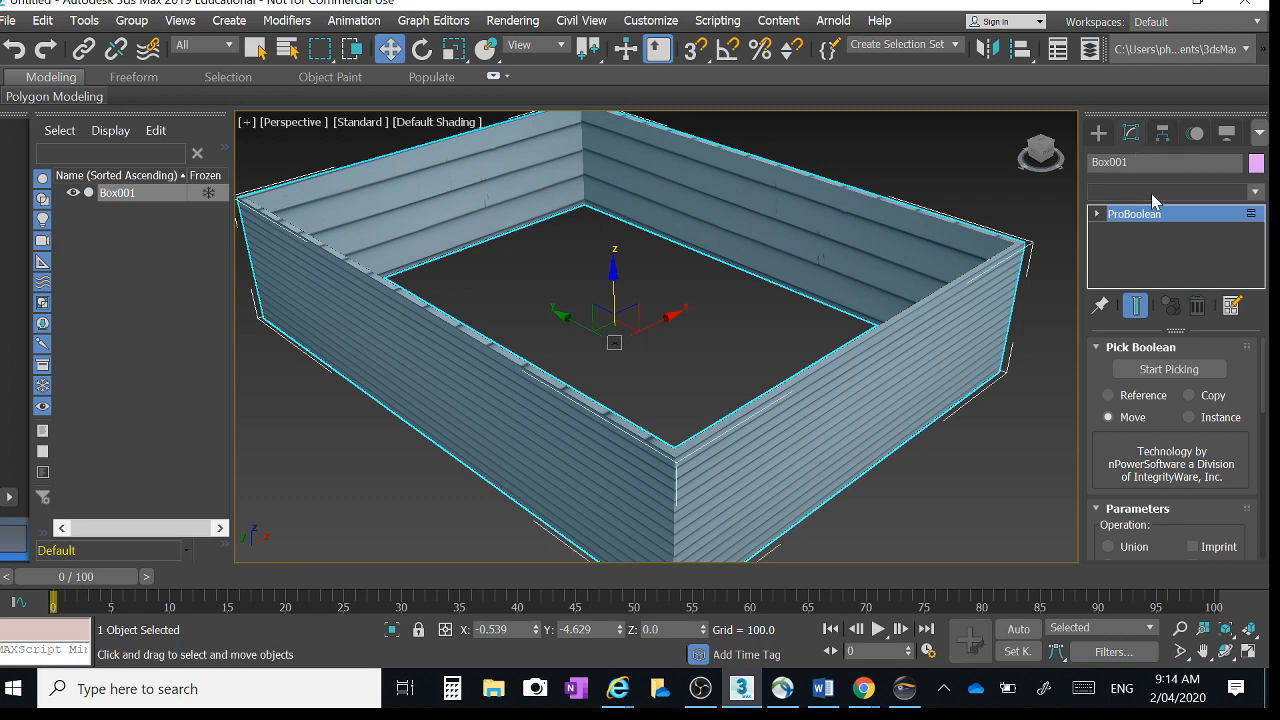
{"action": "left_click", "coordinate": [1255, 192]}
{"action": "left_click_drag", "start_coordinate": [1255, 50], "coordinate": [1261, 162]}
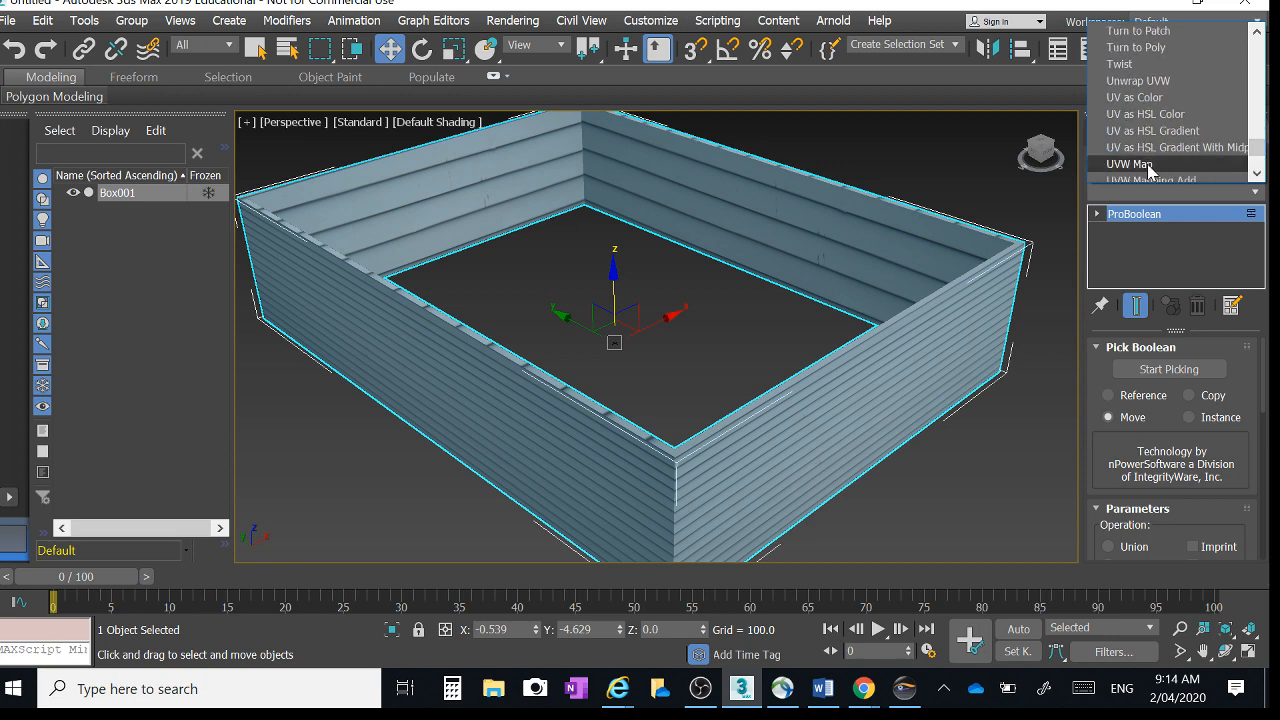
{"action": "left_click", "coordinate": [1150, 165]}
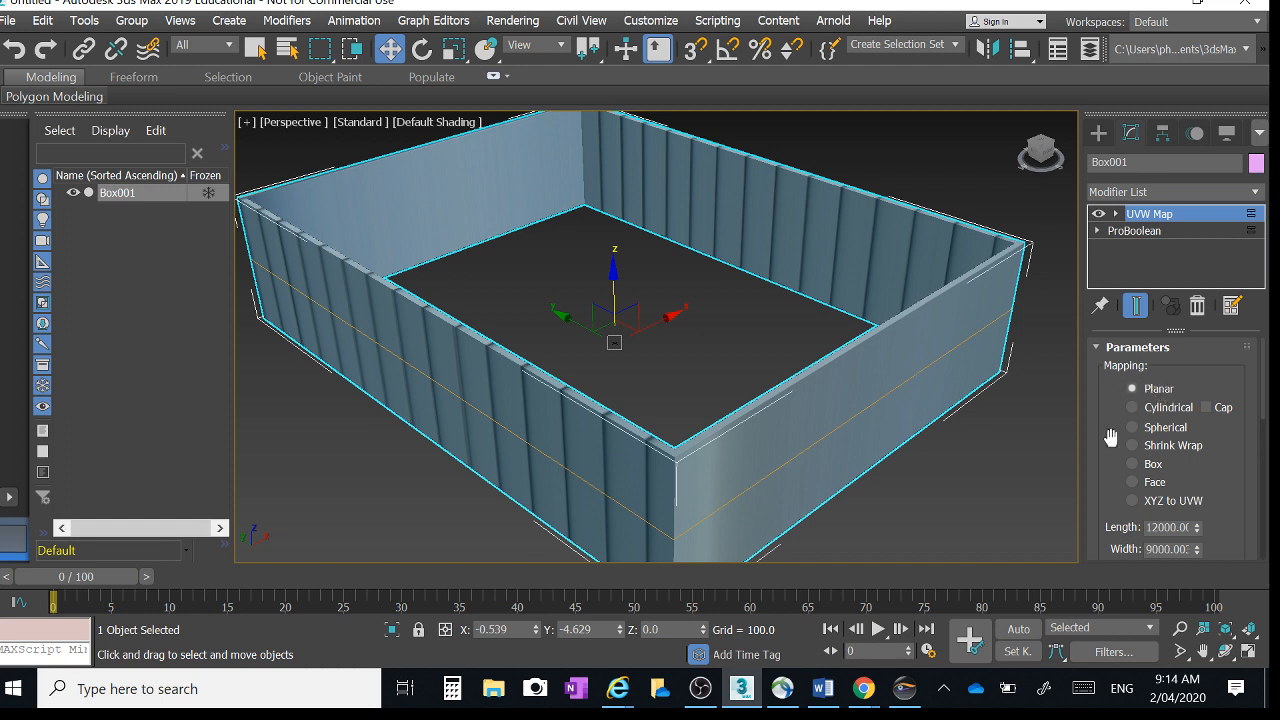
{"action": "left_click_drag", "start_coordinate": [1111, 437], "coordinate": [1111, 424]}
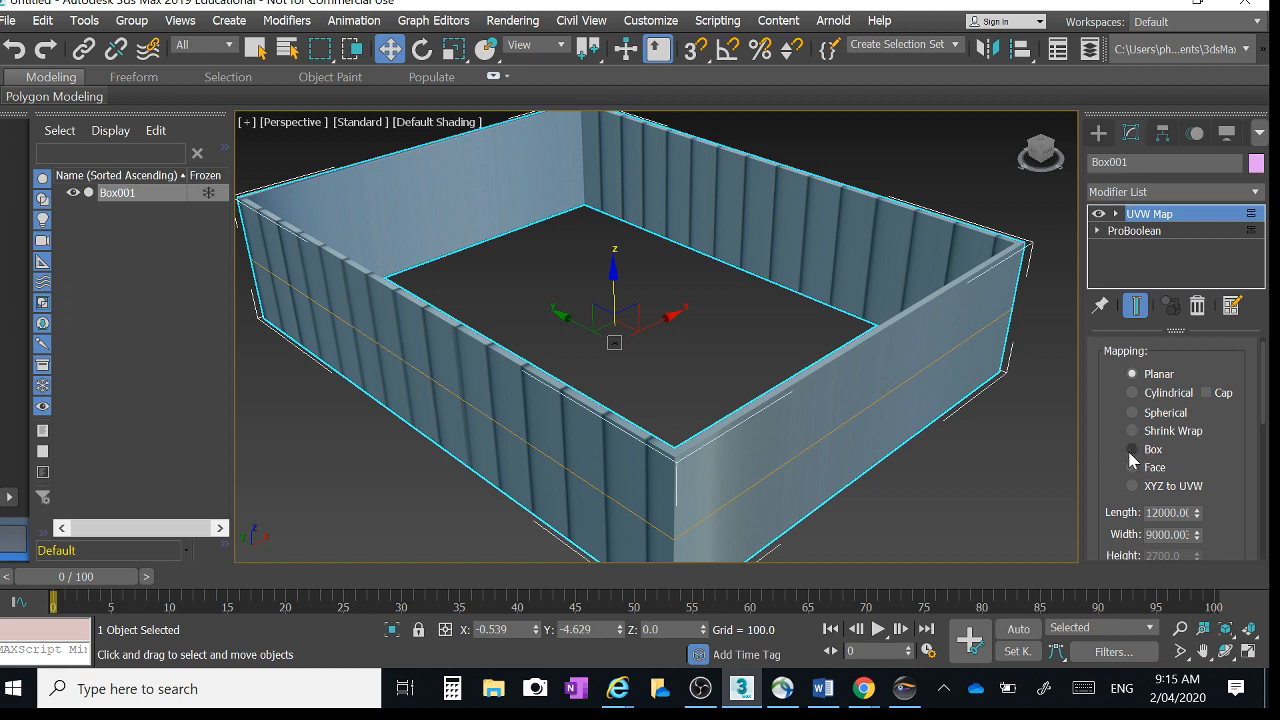
{"action": "left_click", "coordinate": [1133, 450]}
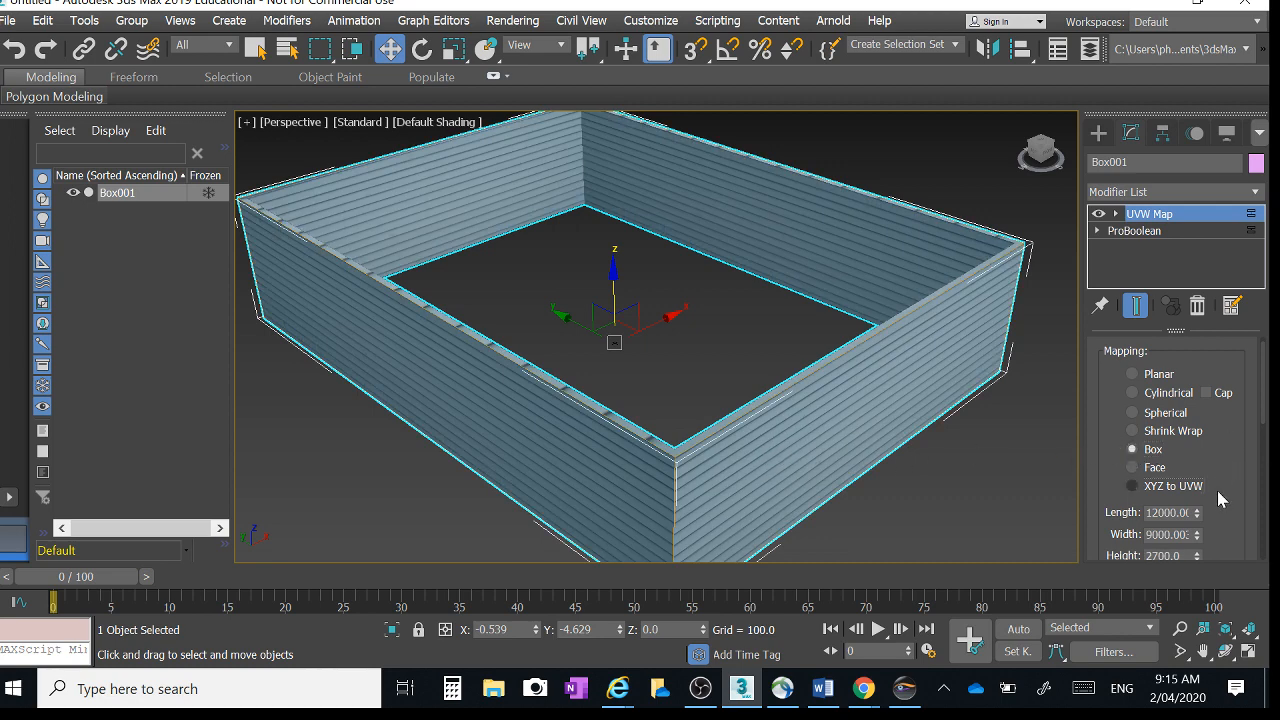
Step: Try a U Tile value of 3 on the walls' UVW Map and restore it to 1
{"action": "left_click_drag", "start_coordinate": [1221, 487], "coordinate": [1221, 351]}
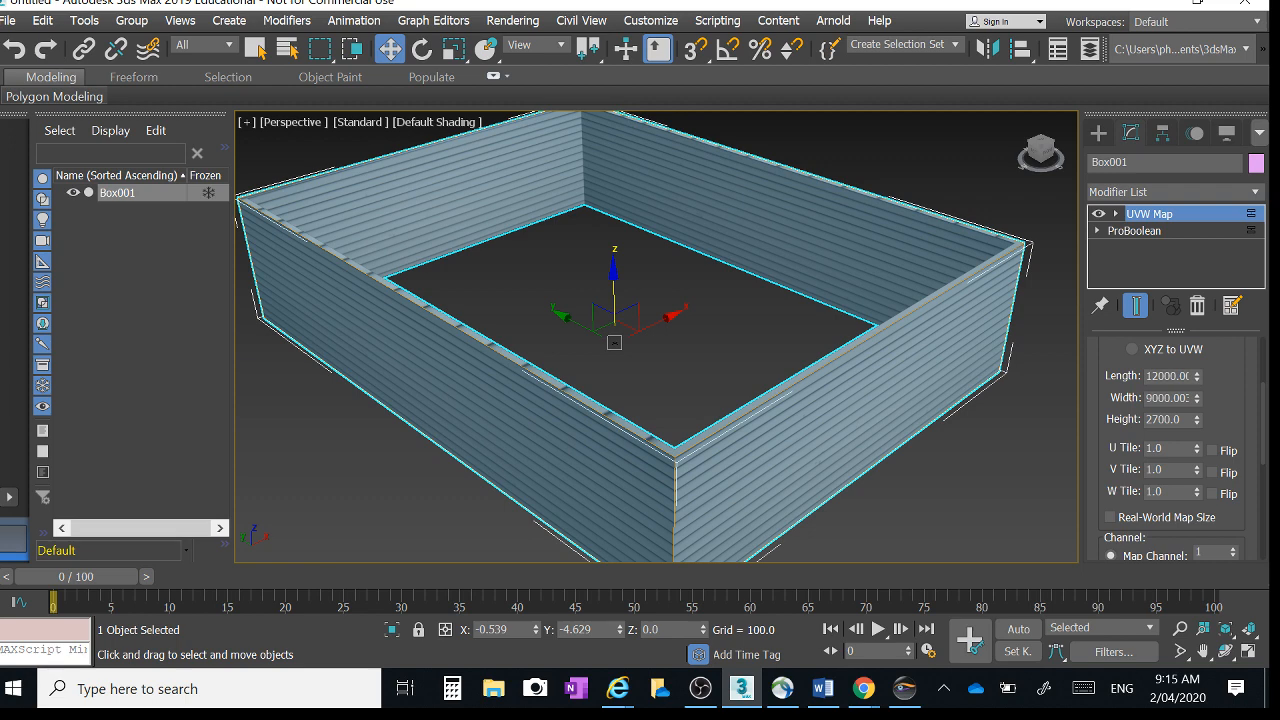
{"action": "left_click_drag", "start_coordinate": [1170, 449], "coordinate": [1153, 449]}
{"action": "type", "text": "3"}
{"action": "key", "text": "Return"}
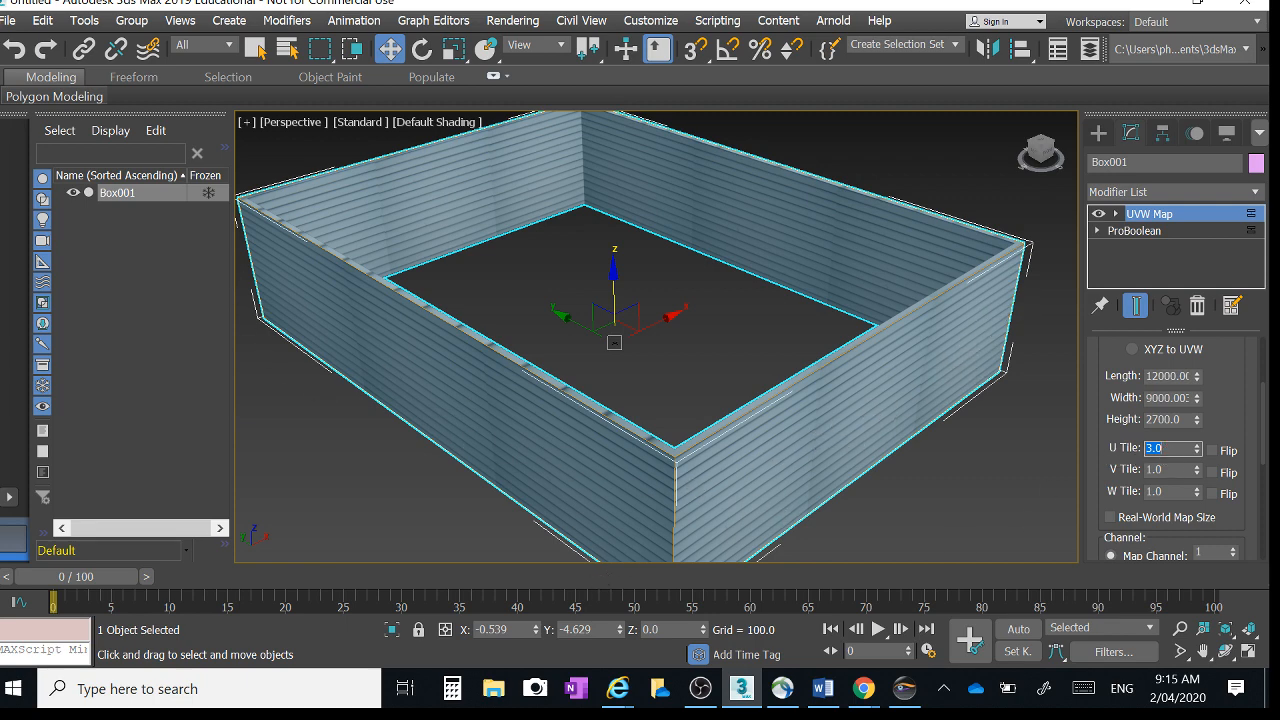
{"action": "type", "text": "1"}
{"action": "key", "text": "Return"}
Step: Try V Tile values of 3 and 0.3 on the walls' UVW Map and restore it to 1
{"action": "key", "text": "Tab"}
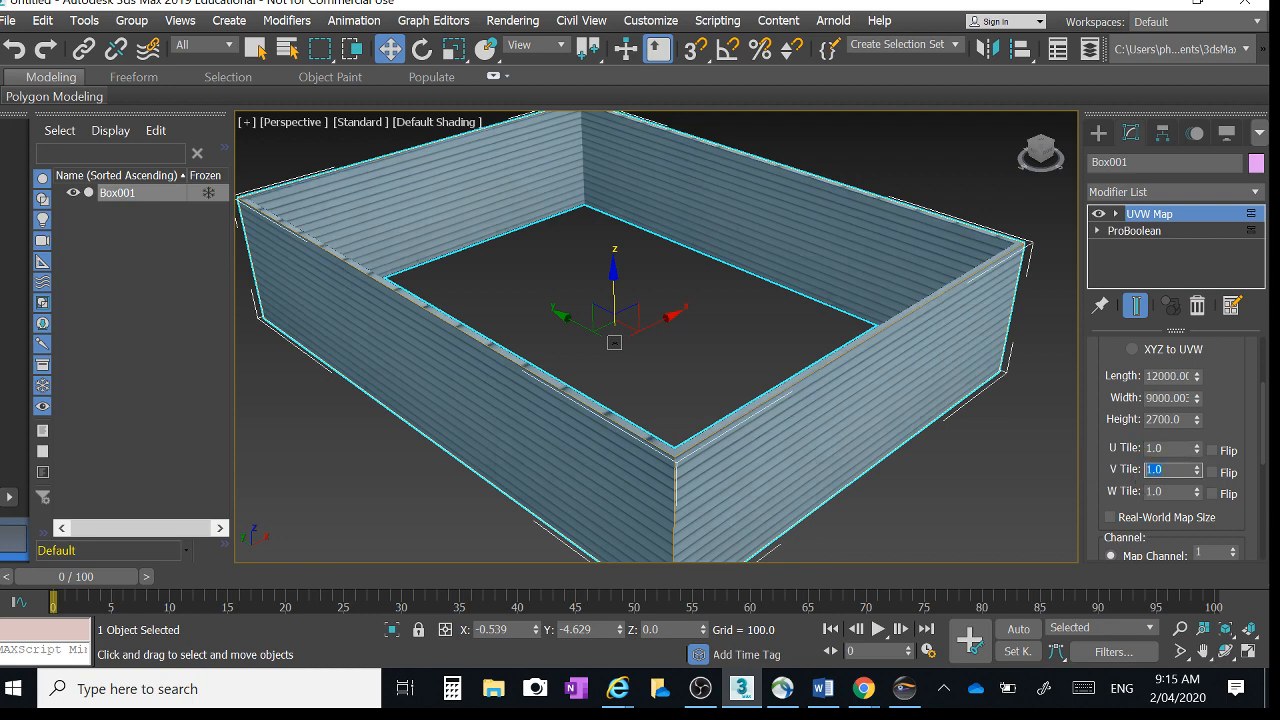
{"action": "type", "text": "3"}
{"action": "key", "text": "Return"}
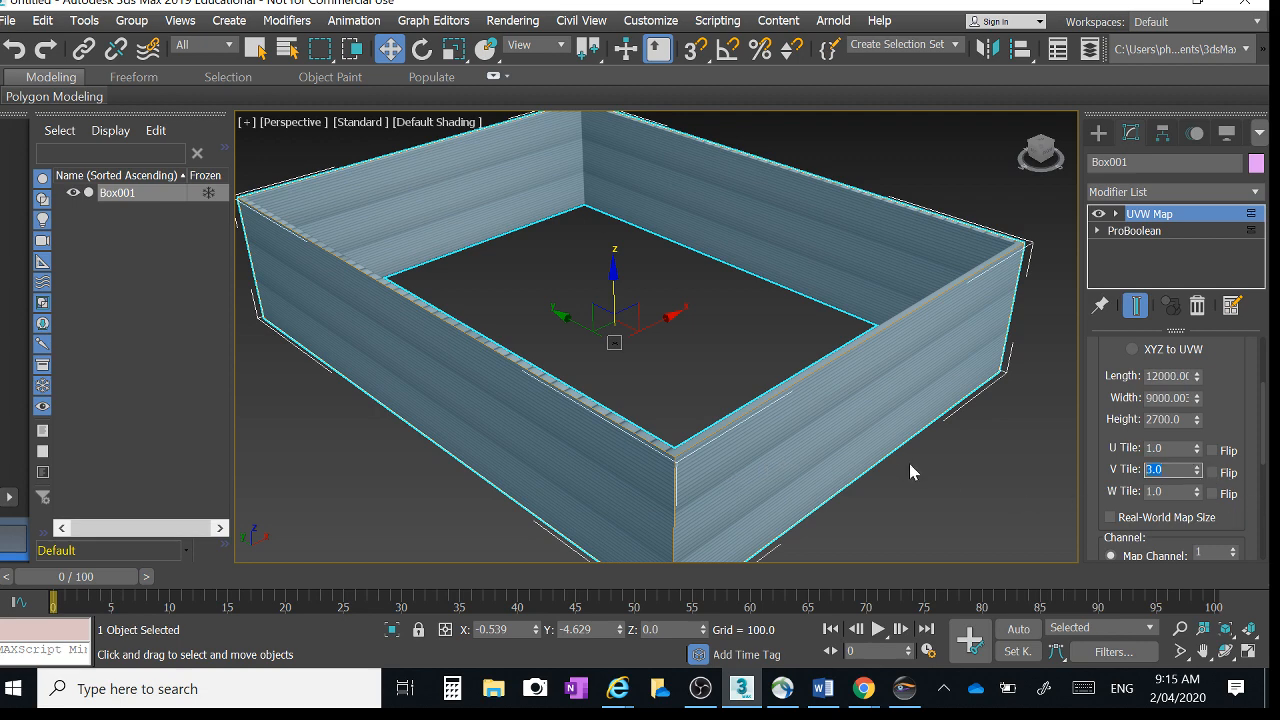
{"action": "type", "text": ".3"}
{"action": "key", "text": "Return"}
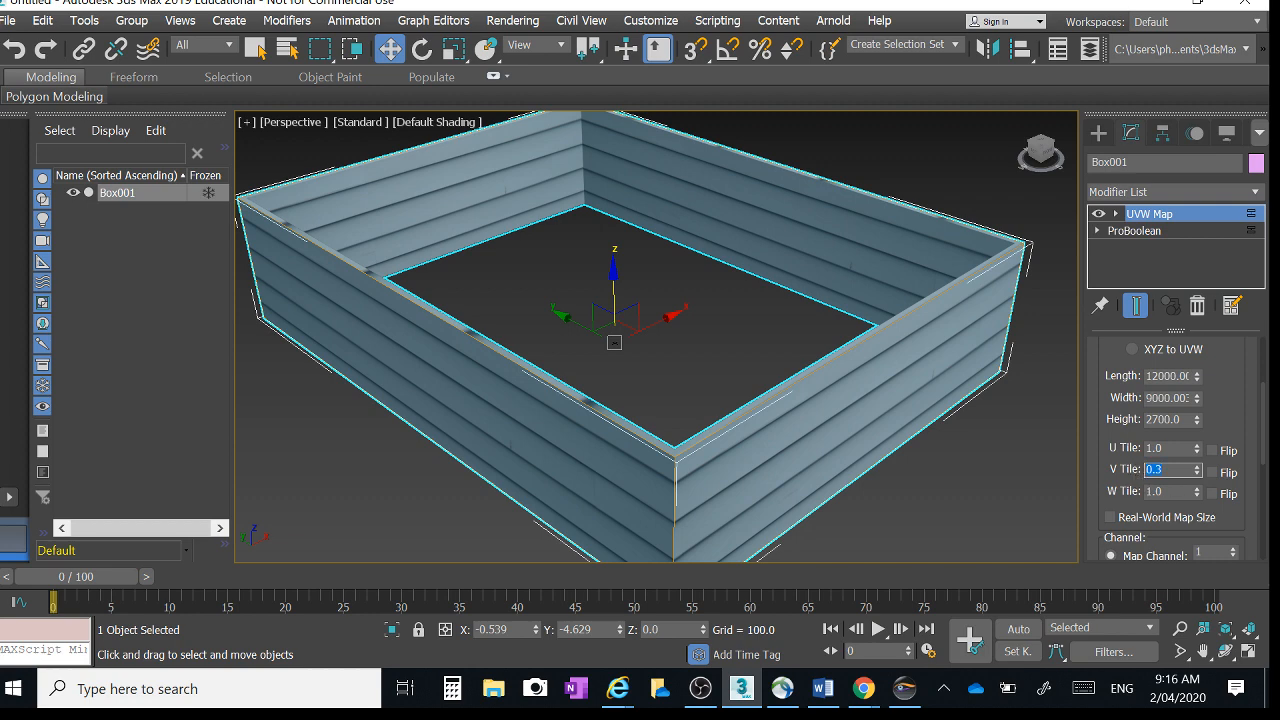
{"action": "type", "text": "1"}
{"action": "key", "text": "Return"}
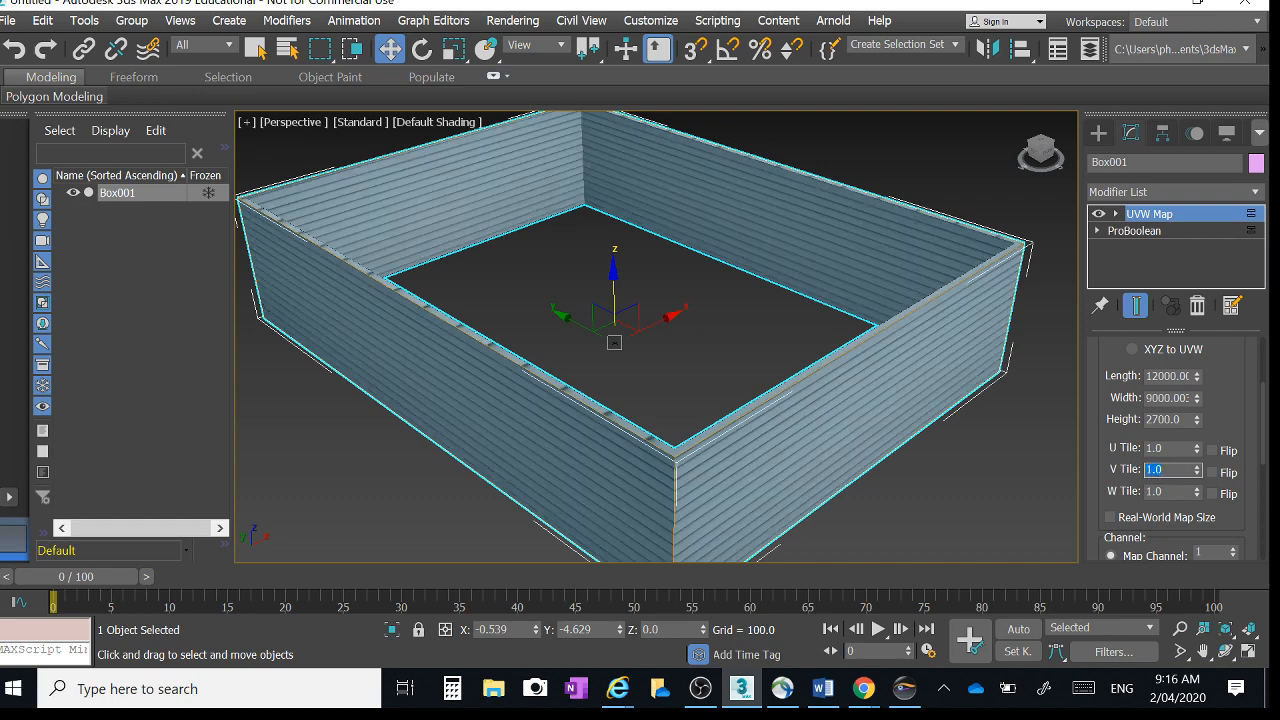